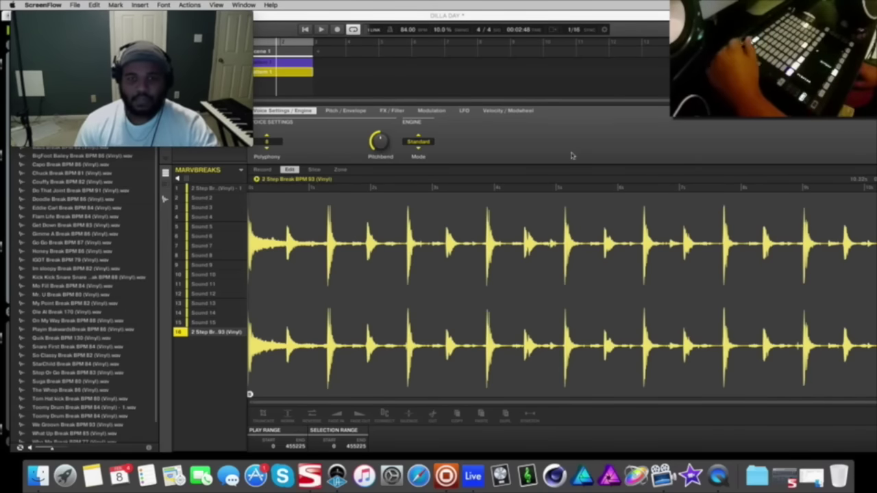
Step: Switch to Maschine, show the SOULCIRCUIT2 group's pattern in the pattern editor and mute its sound 16
click(567, 152)
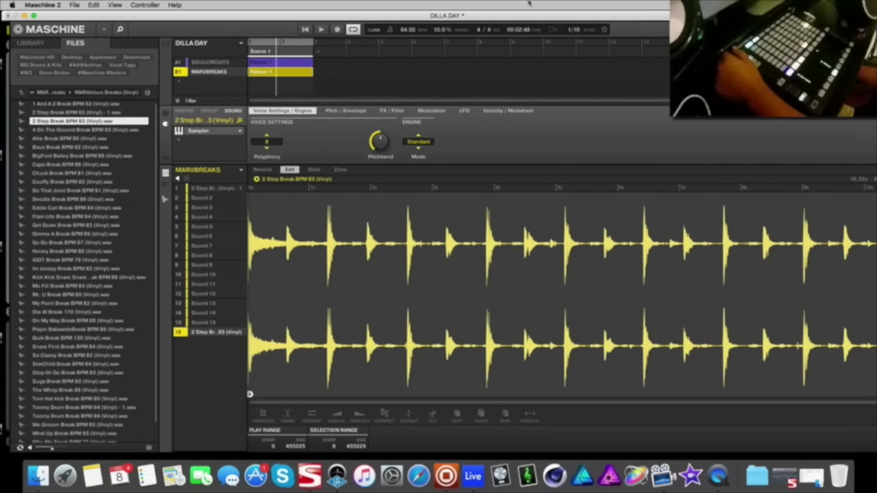
click(206, 63)
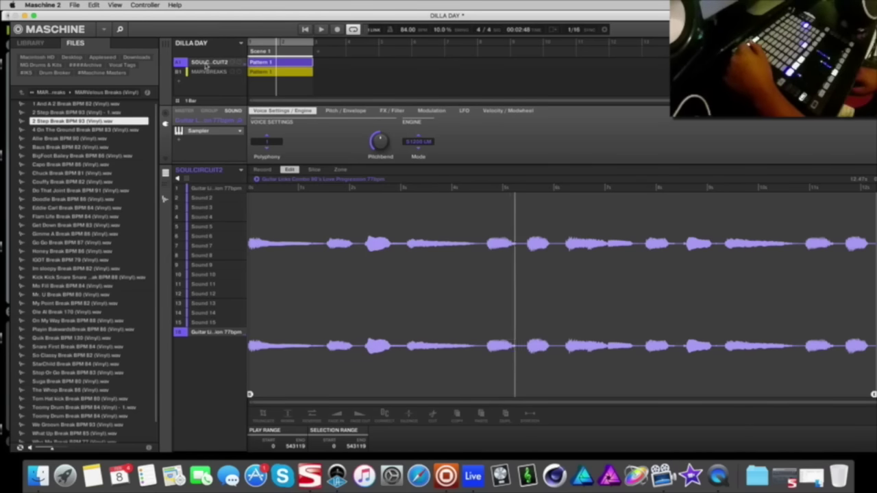
click(209, 73)
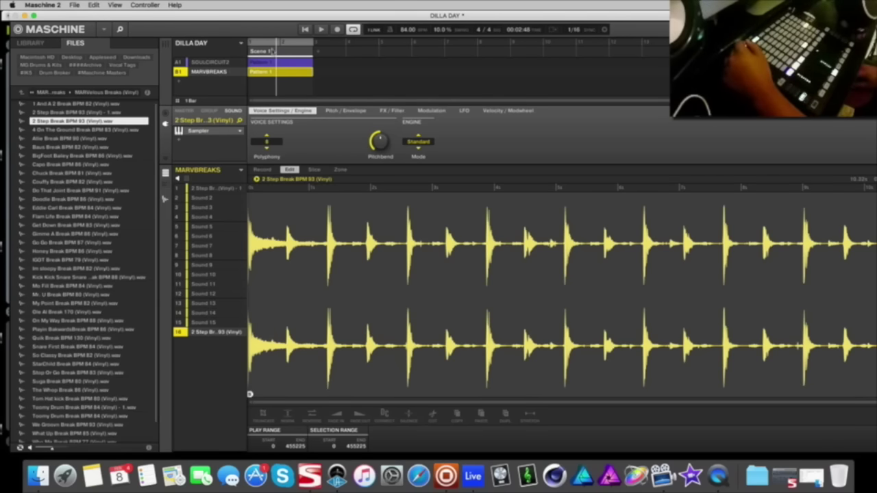
click(213, 62)
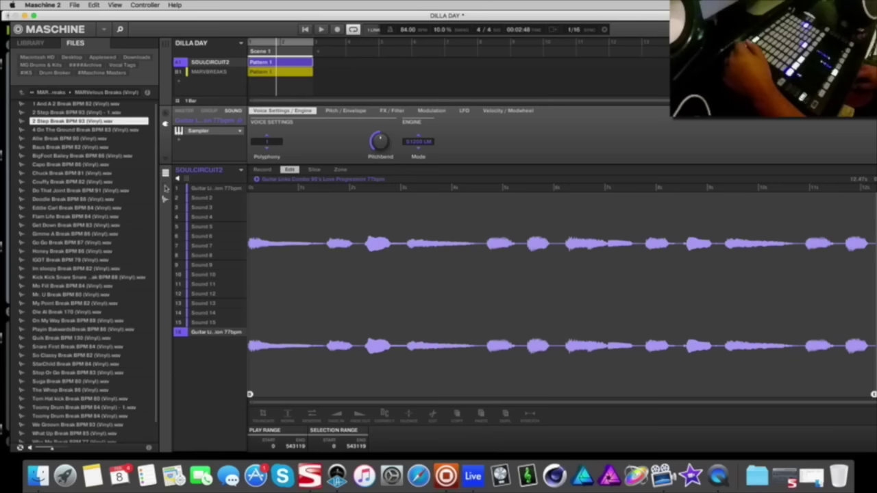
click(165, 186)
click(165, 180)
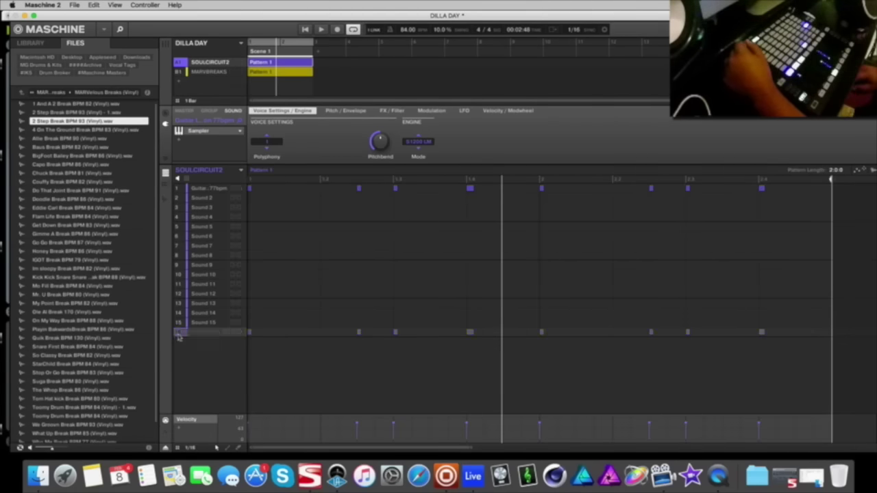
Step: Mute sound 16 of the MARVBREAKS group and select its sound 1
click(216, 72)
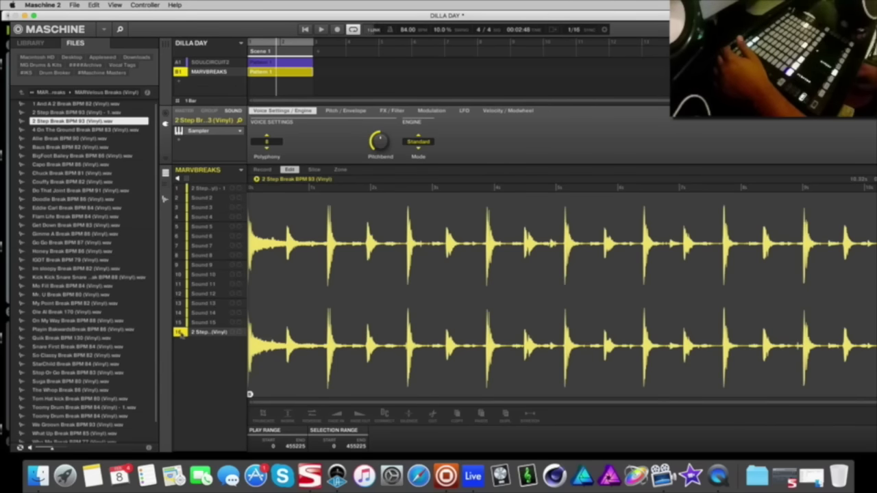
drag(180, 334, 182, 334)
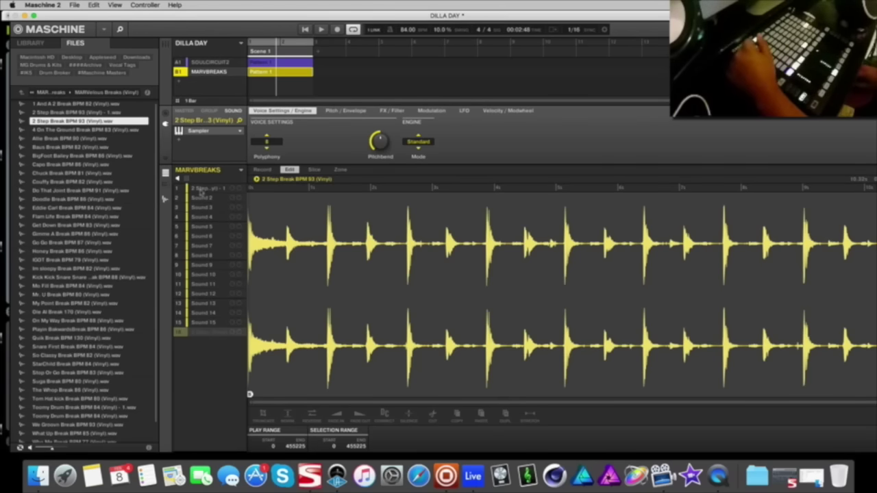
click(200, 190)
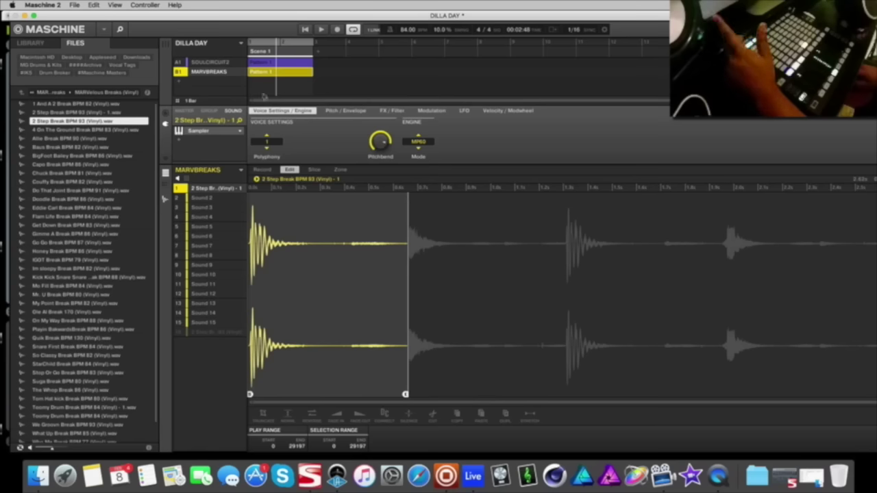
Step: Examine the sampler engine modes of sound 1 in the SOULCIRCUIT2 and MARVBREAKS groups
click(207, 64)
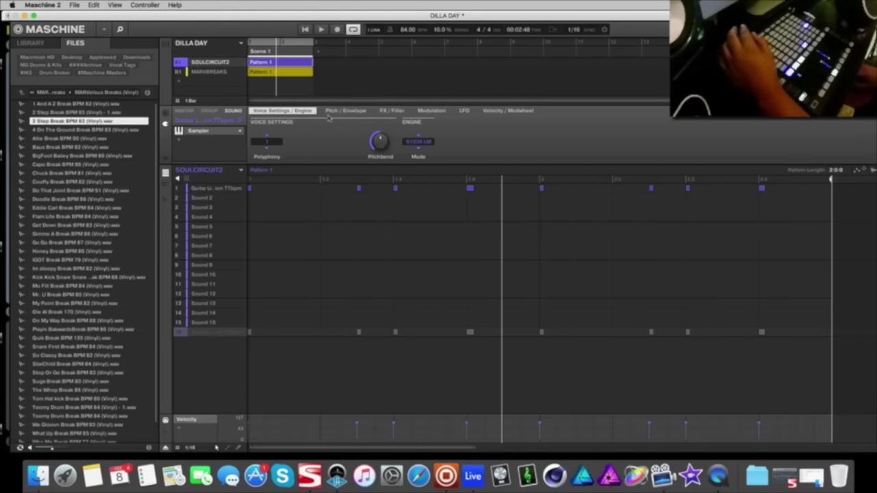
click(203, 189)
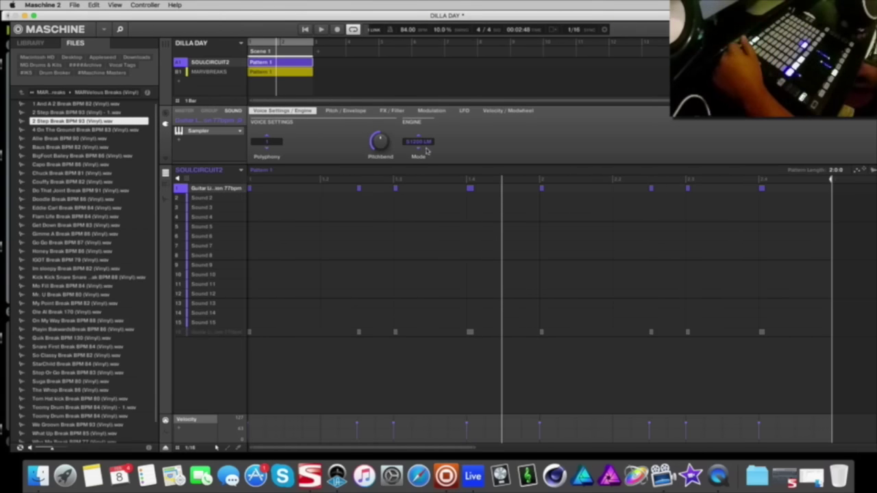
click(423, 142)
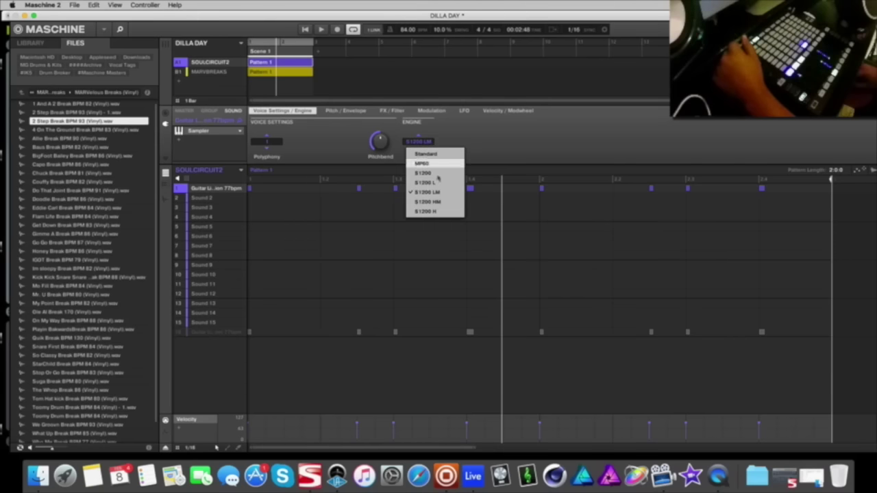
click(556, 144)
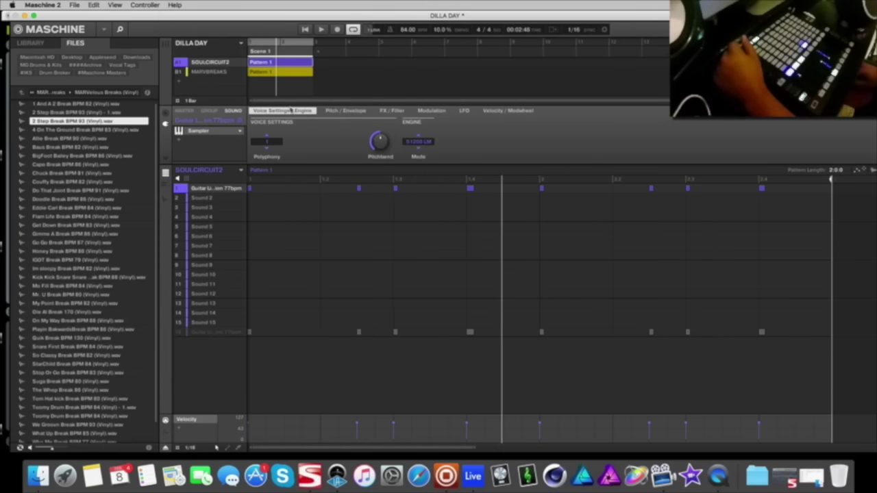
click(217, 73)
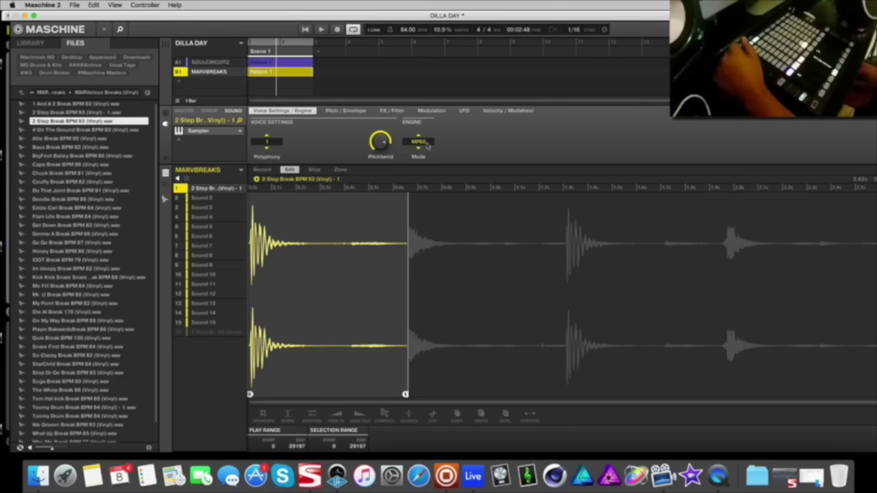
click(209, 62)
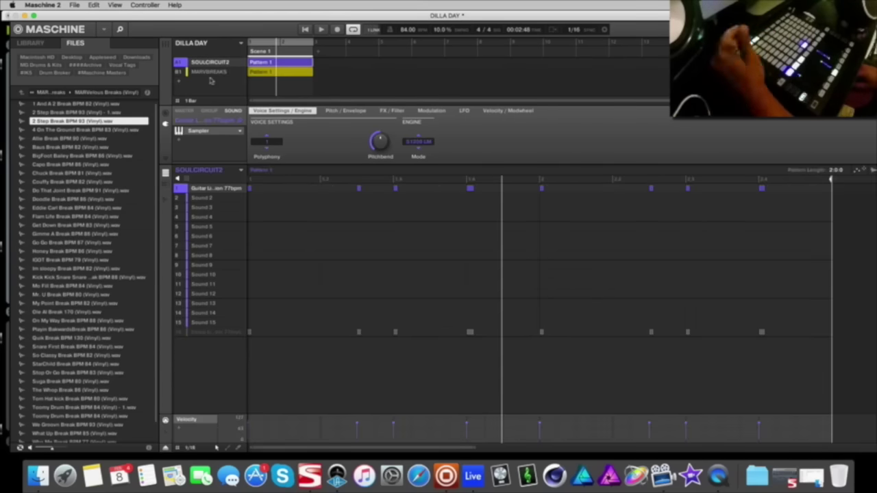
Step: Add an empty group below MARVBREAKS and make SOULCIRCUIT2 the active group again
click(211, 80)
click(209, 72)
click(209, 82)
click(210, 72)
click(209, 63)
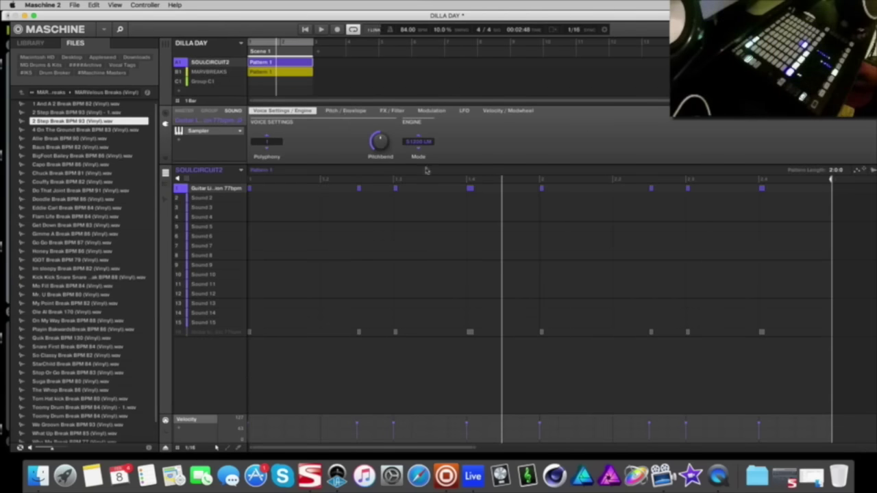
Step: Show the guitar sound's Pitch / Envelope settings and play the scene from the start
click(337, 111)
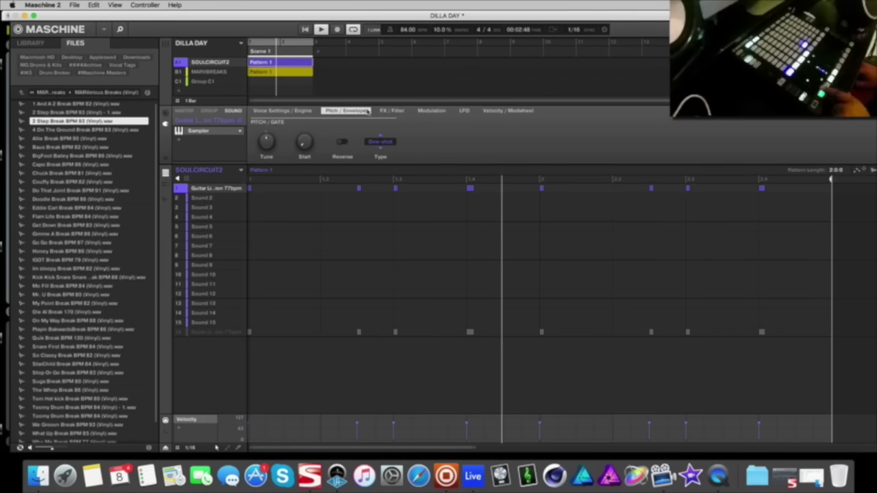
key(space)
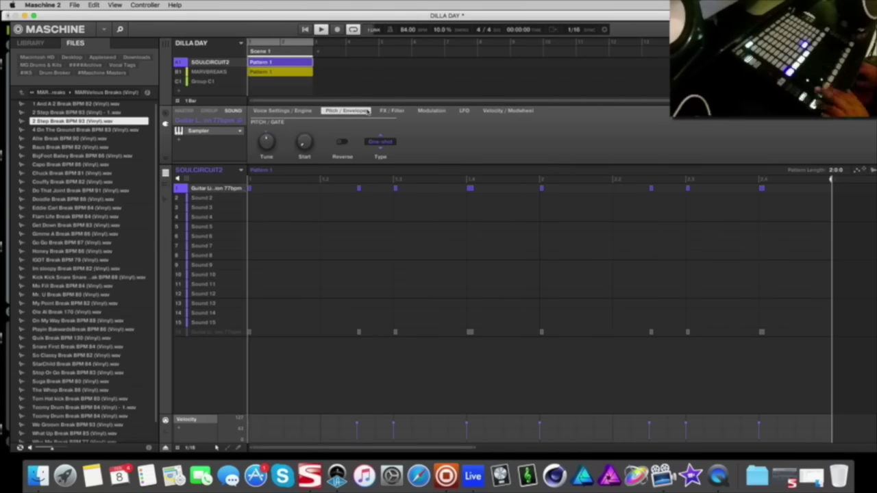
key(space)
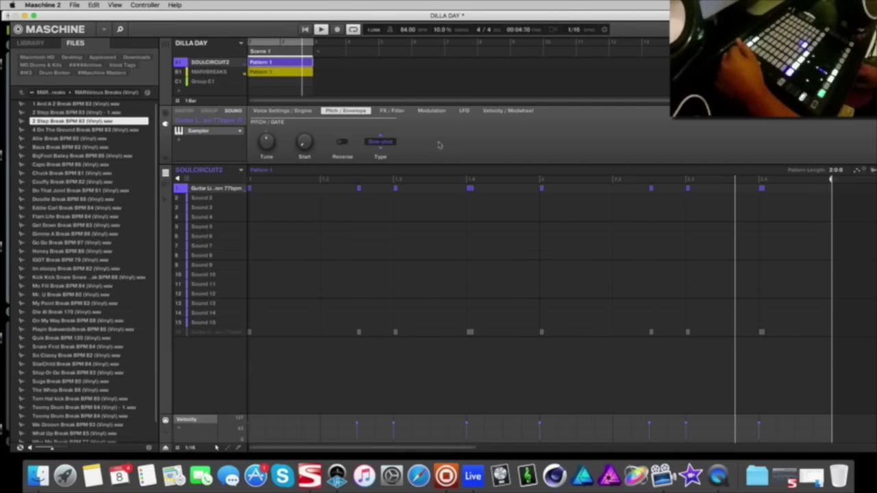
Step: Show the MARVBREAKS pattern in the pattern editor and compare it with the SOULCIRCUIT2 pattern
click(221, 72)
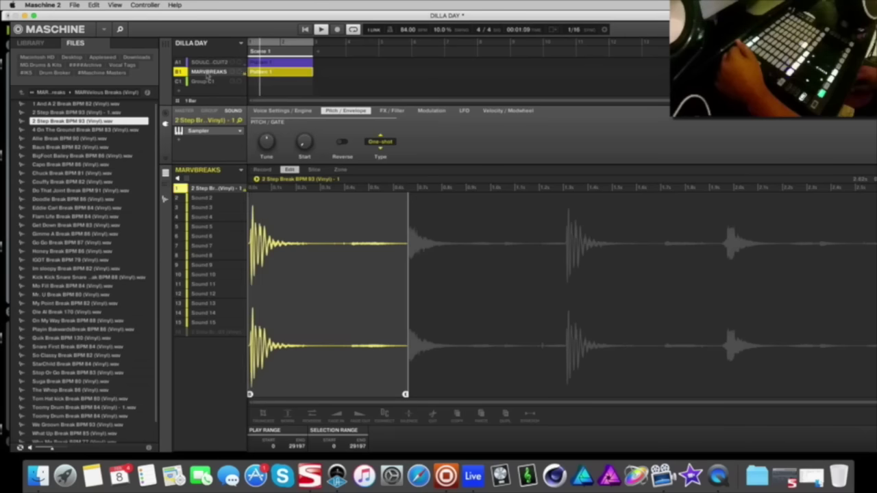
click(165, 199)
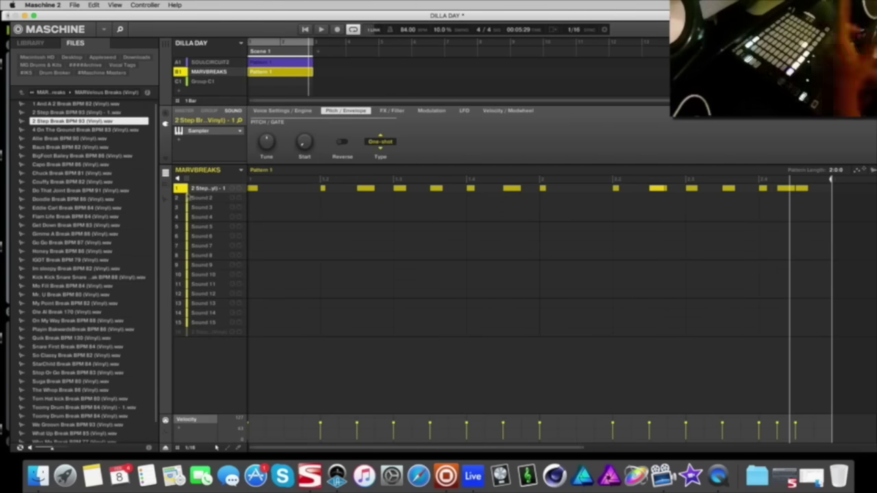
click(213, 64)
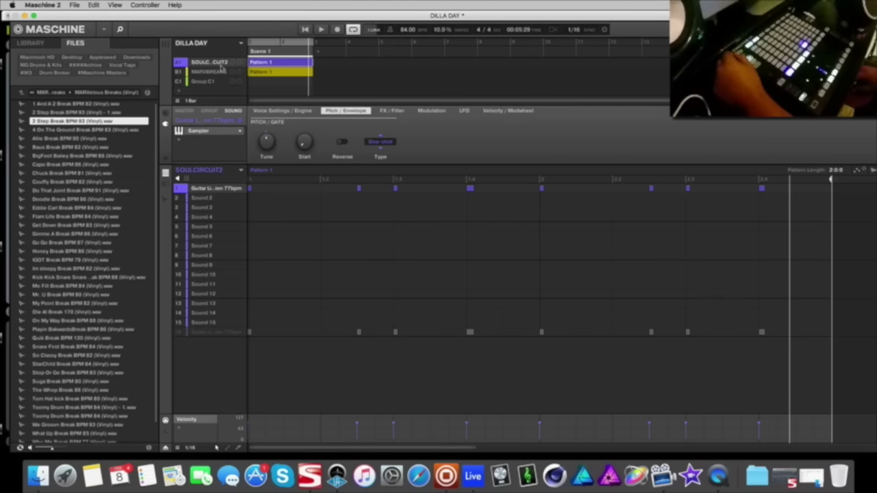
click(220, 73)
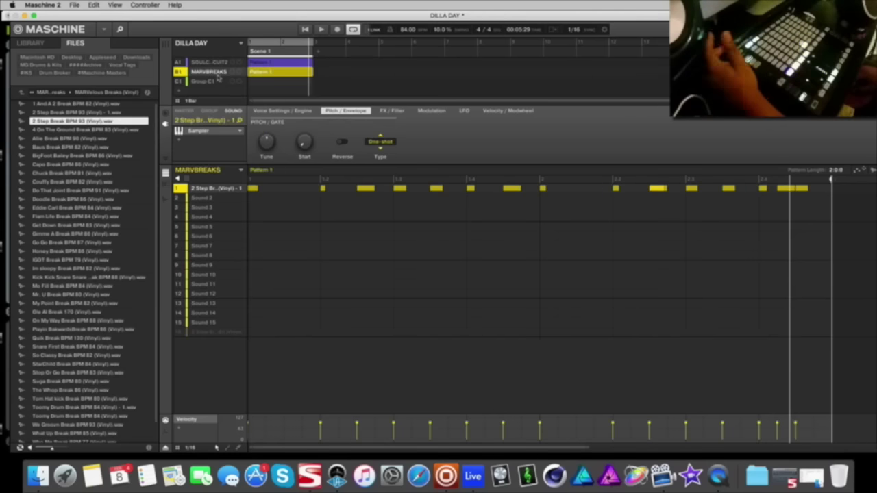
click(220, 63)
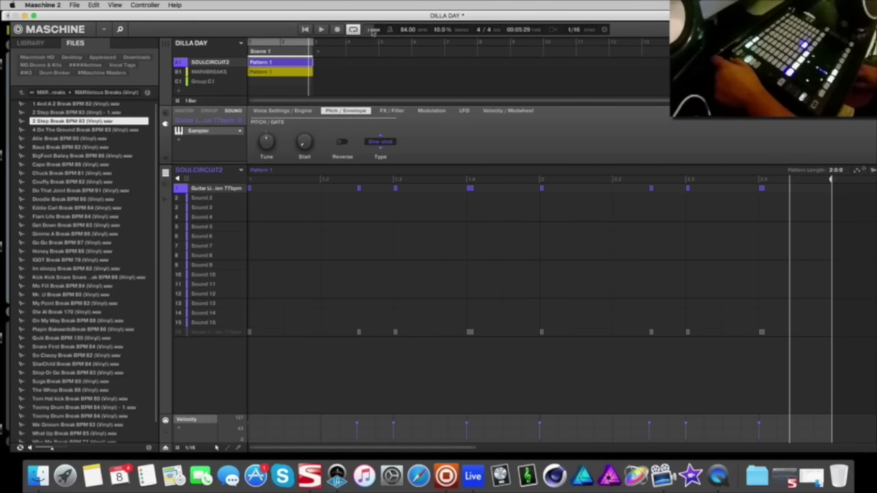
Step: Switch to Ableton Live and test the linked playback by starting and stopping the transport
click(473, 475)
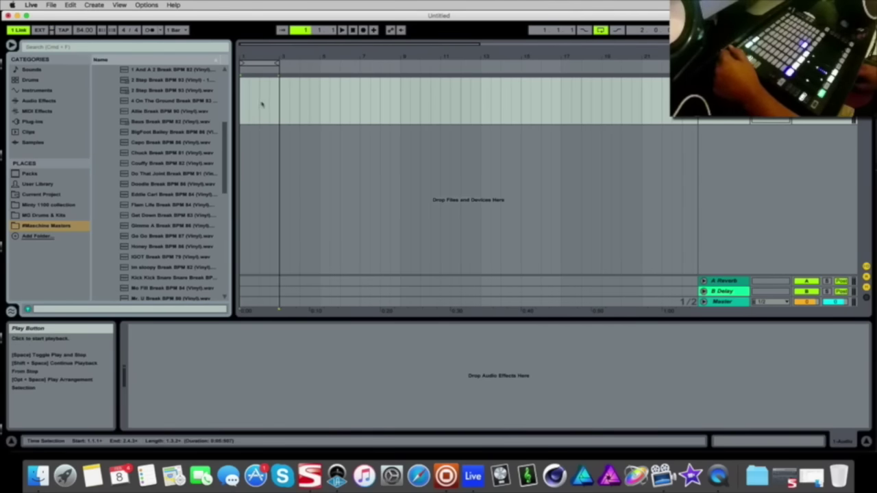
key(space)
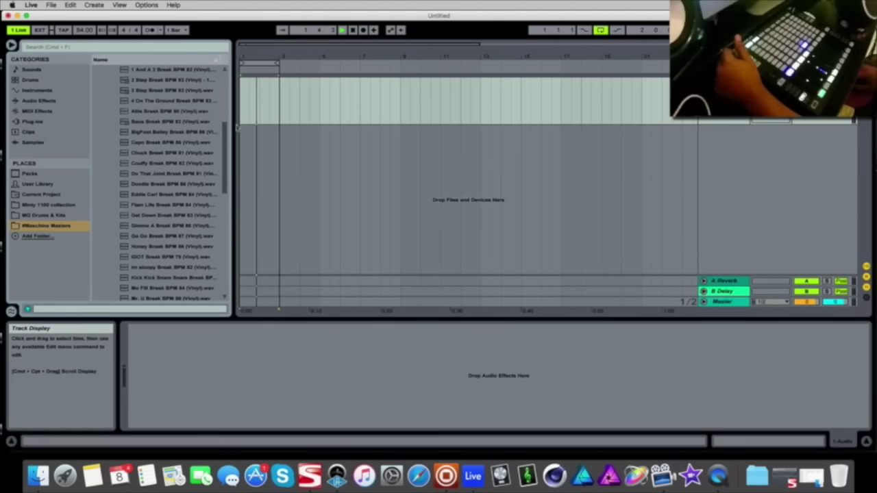
click(353, 31)
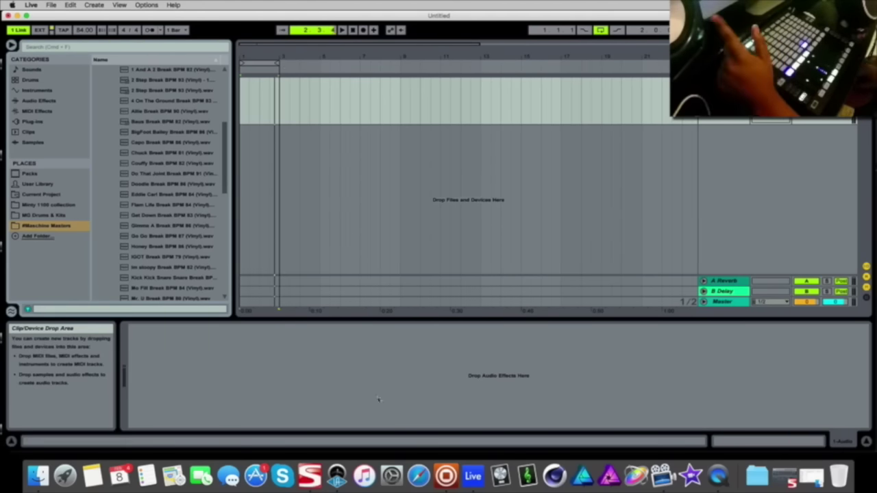
Step: Arrange the Maschine window over Live and transfer the SOULCIRCUIT2 pattern as audio onto Live's audio track at bar 1
click(445, 475)
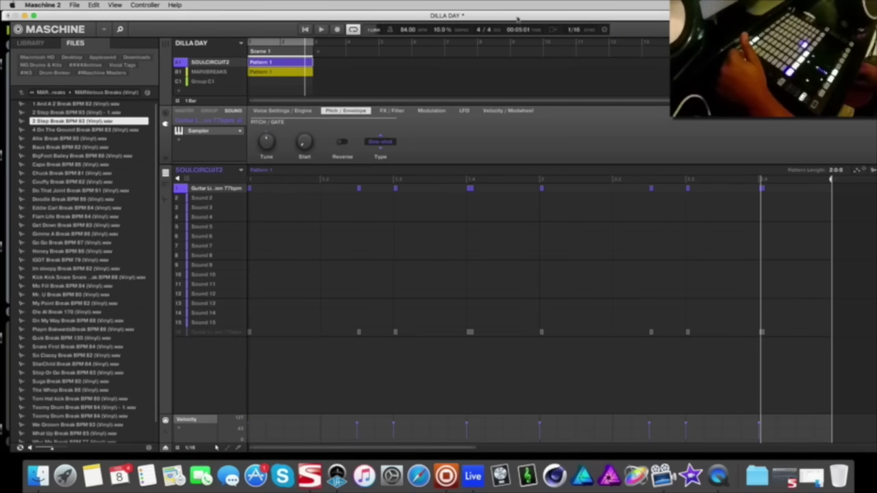
drag(515, 15, 380, 87)
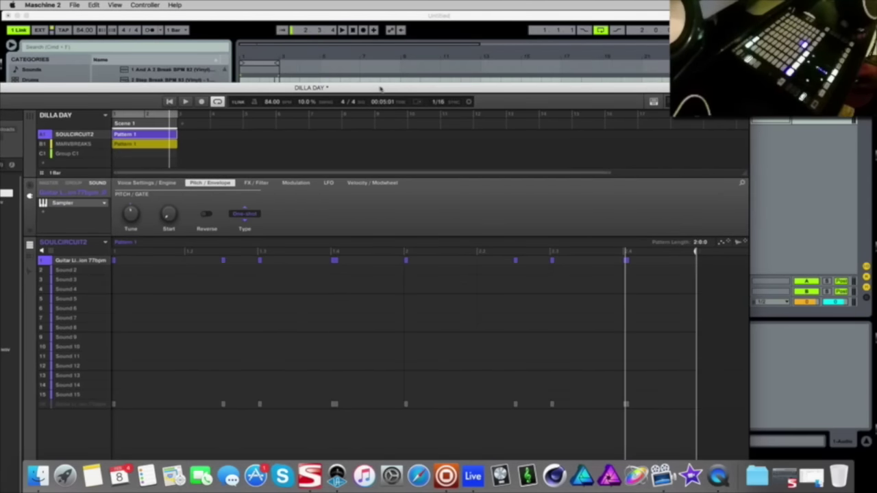
drag(380, 88, 310, 47)
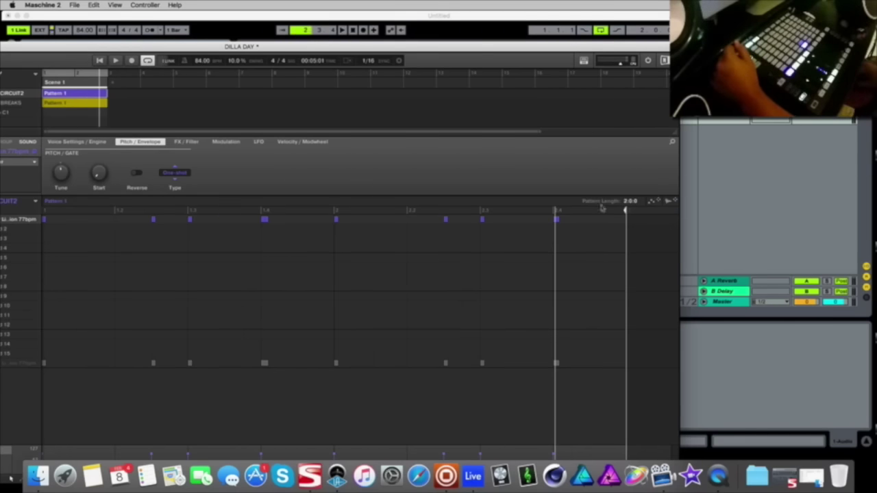
drag(575, 49, 272, 163)
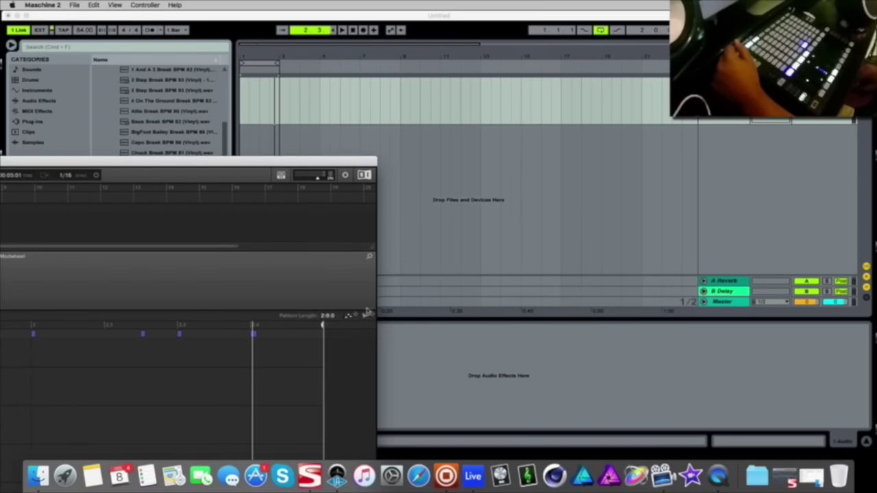
drag(368, 318, 245, 110)
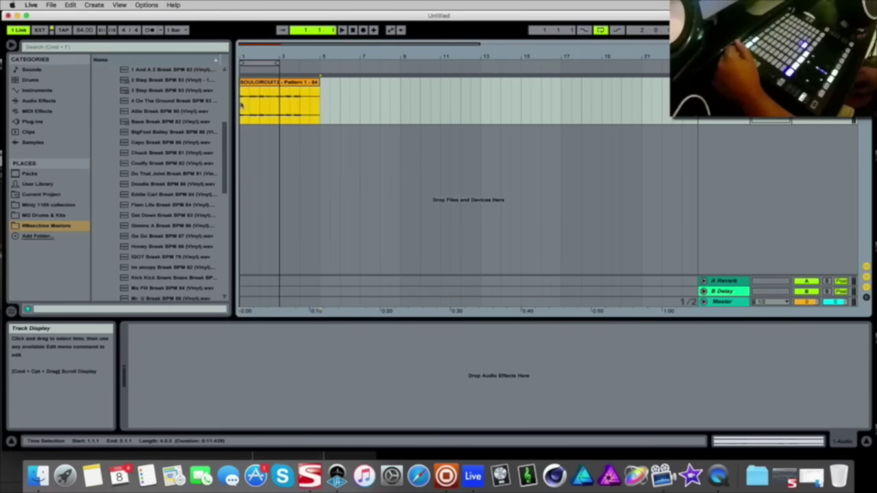
Step: Mute the SOULCIRCUIT2 group in Maschine and play the transferred clip in Live alongside Maschine
click(446, 478)
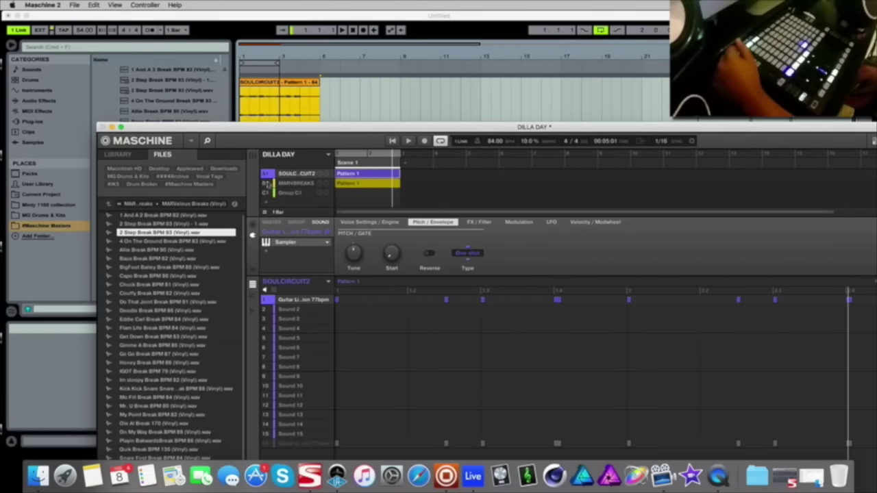
click(268, 176)
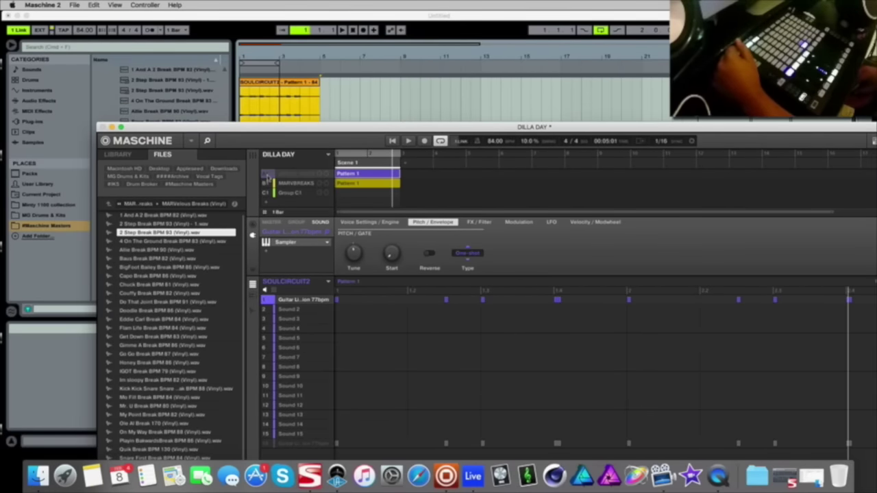
click(409, 141)
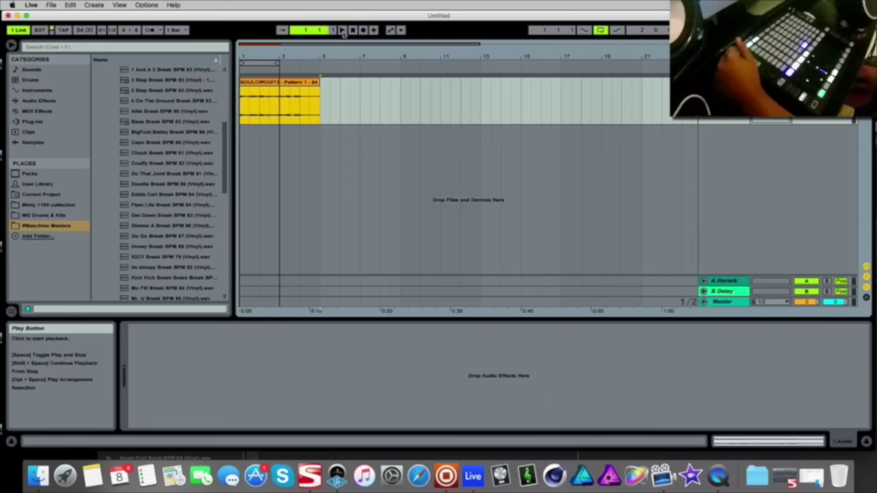
click(341, 31)
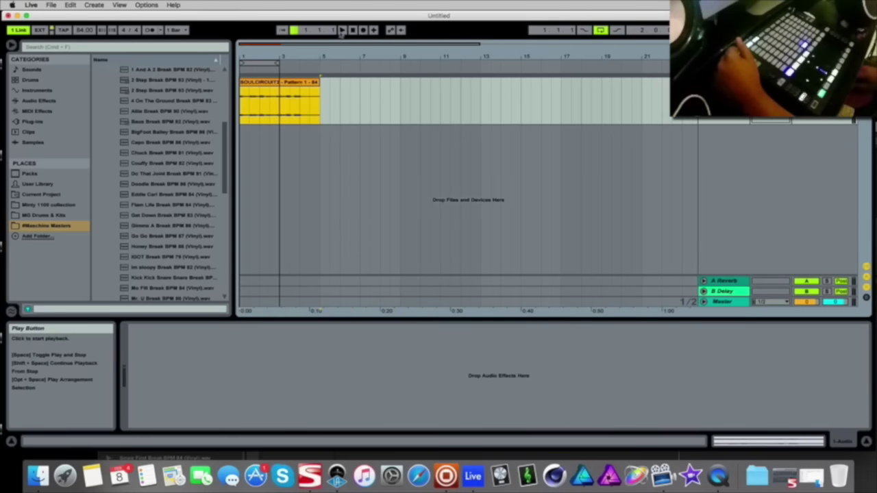
Step: Play the transferred SOULCIRCUIT2 clip in Live's arrangement from bar 1 and stop the transport
click(341, 31)
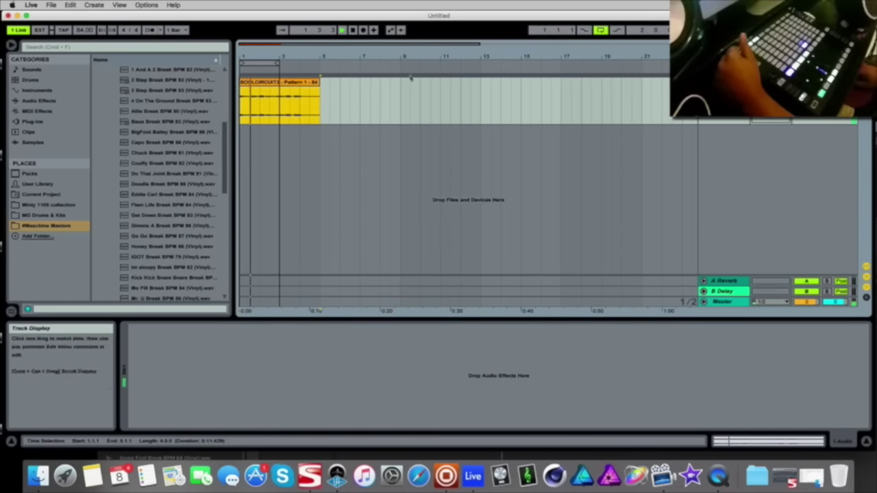
drag(312, 45, 279, 50)
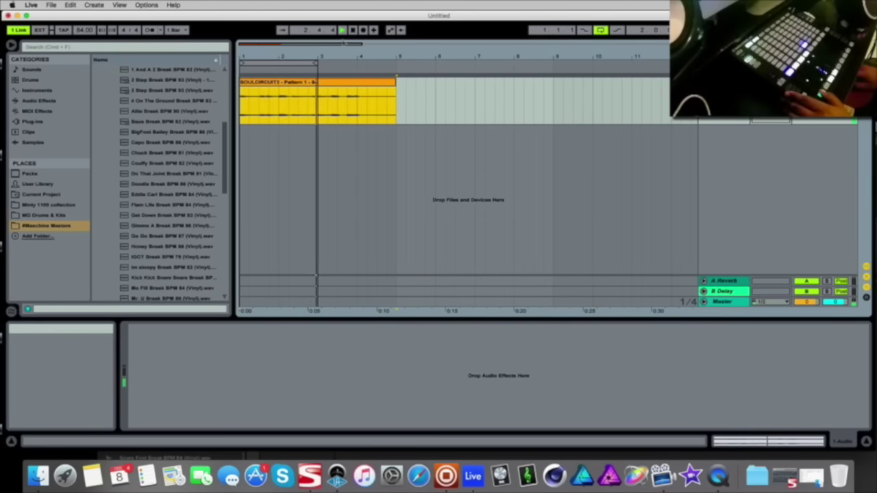
click(351, 30)
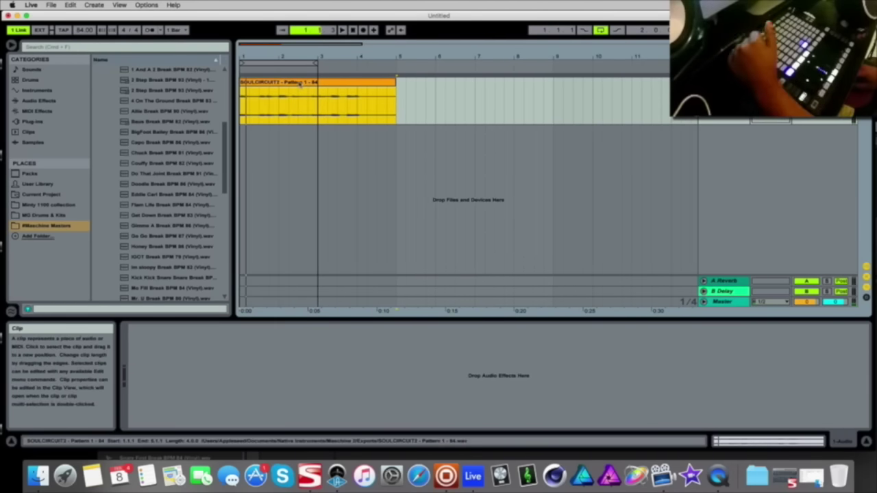
Step: Warp the SOULCIRCUIT2 clip by moving its end warp marker from bar 5 to bar 4, and play it to check the timing
double_click(299, 83)
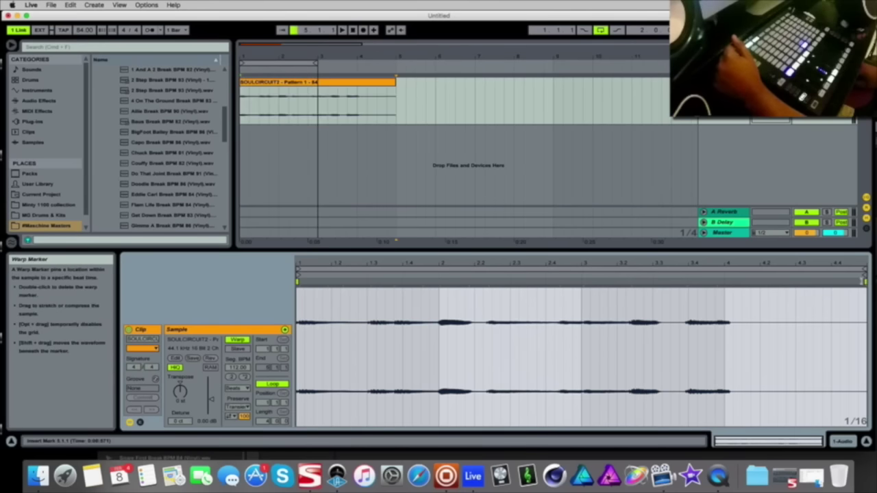
mouse_move(865, 281)
mouse_down()
mouse_move(697, 282)
mouse_move(708, 306)
mouse_move(718, 305)
mouse_up()
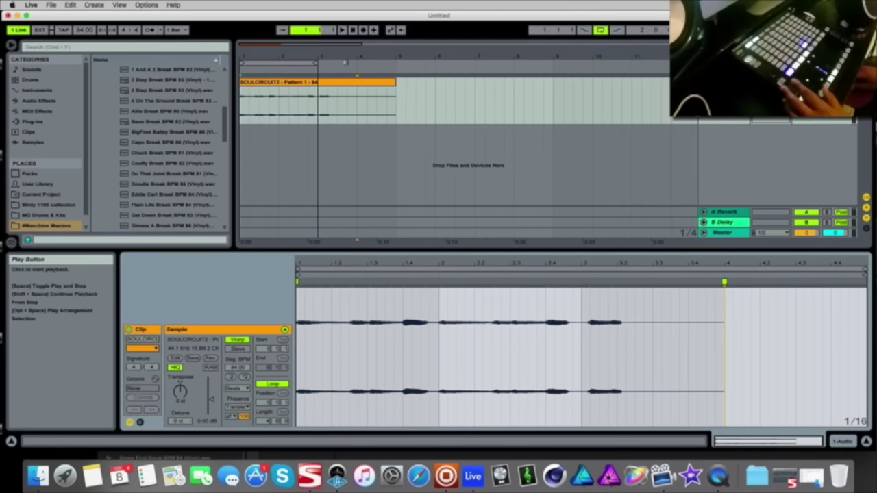
click(342, 30)
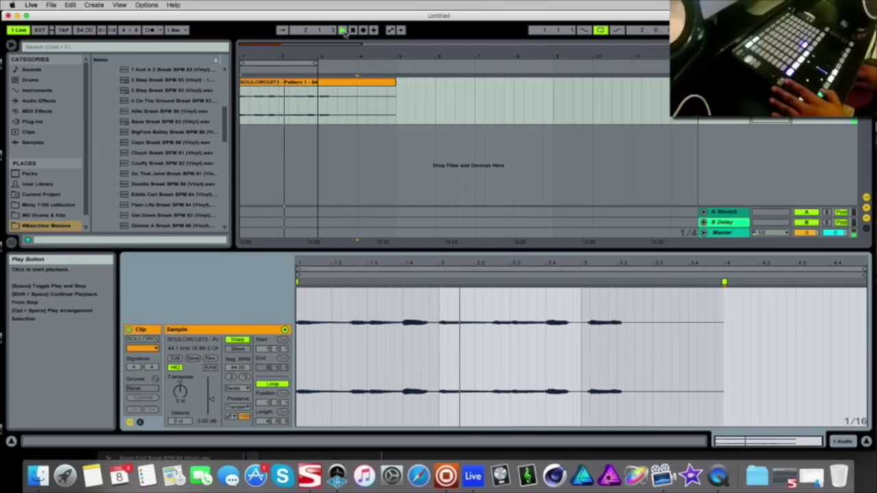
key(space)
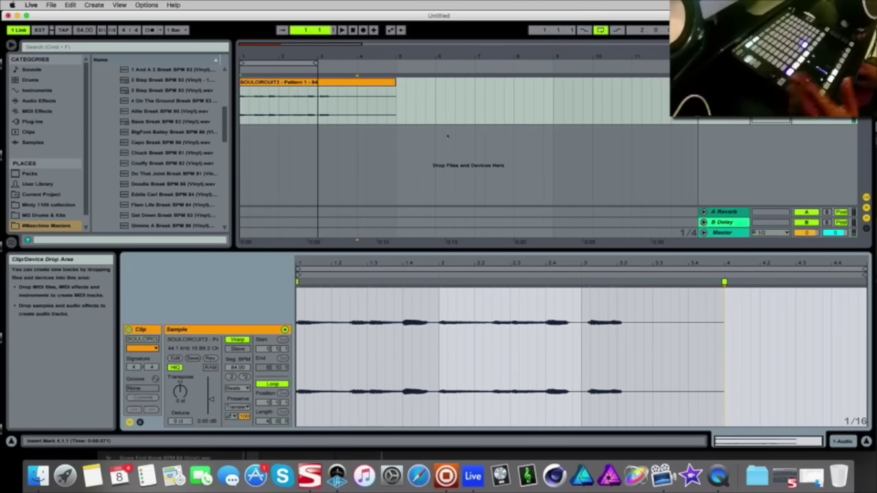
key(space)
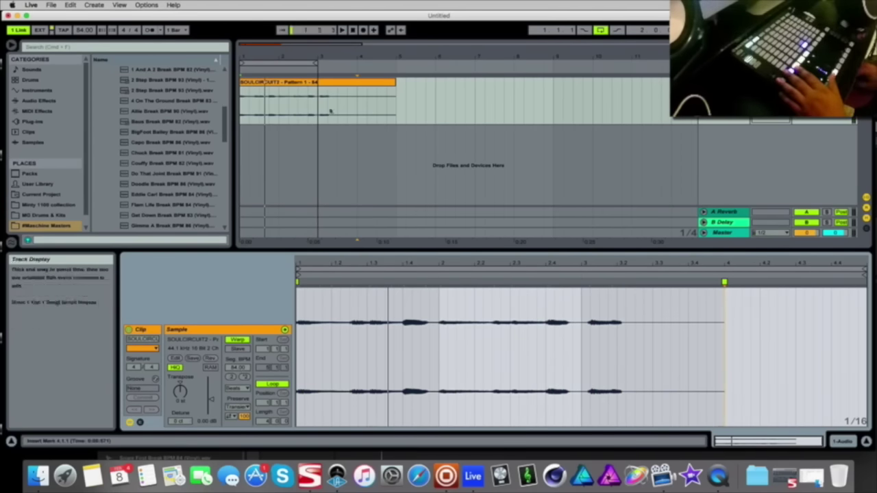
Step: Consolidate the first two bars of the SOULCIRCUIT2 clip and delete the leftover clip in bars 3 and 4
click(317, 152)
drag(317, 110, 240, 103)
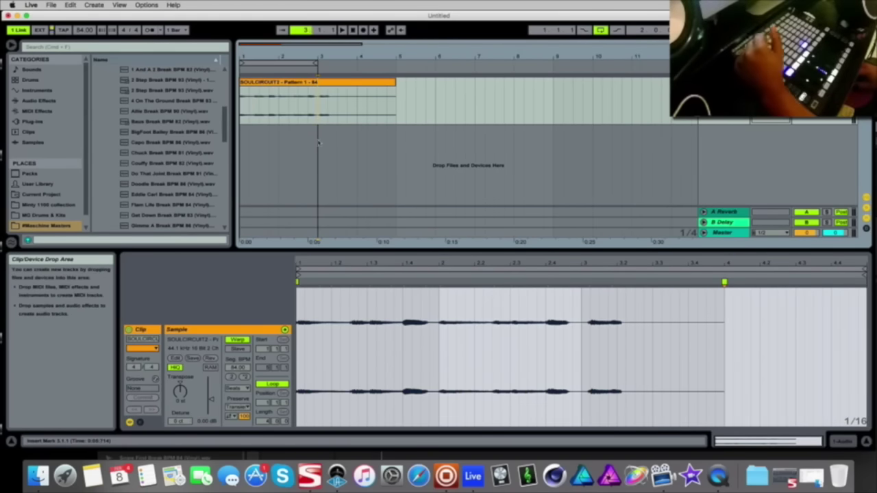
right_click(270, 82)
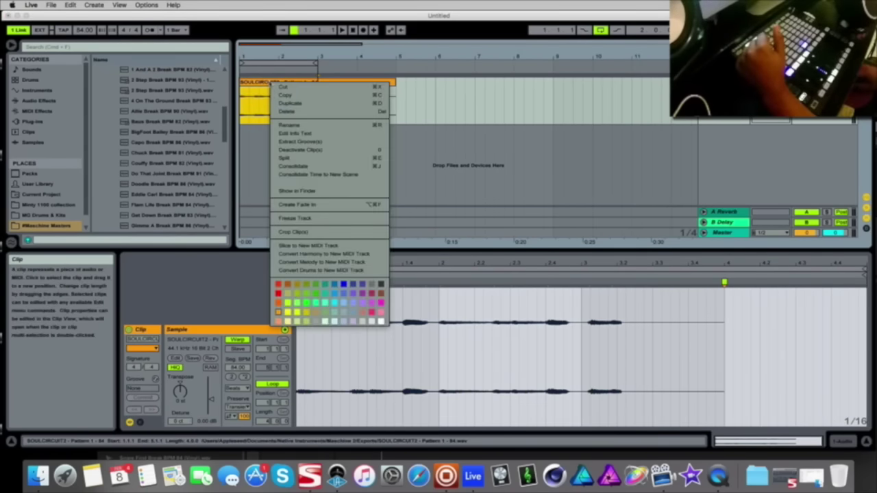
click(301, 165)
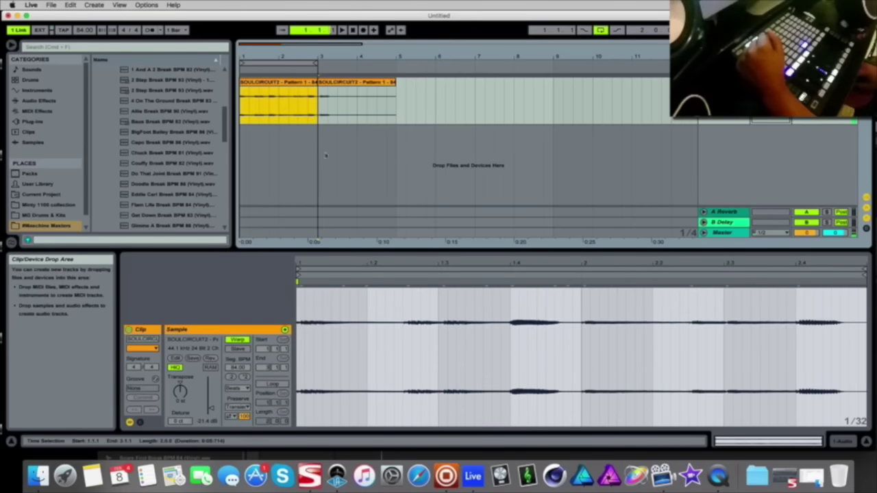
click(348, 82)
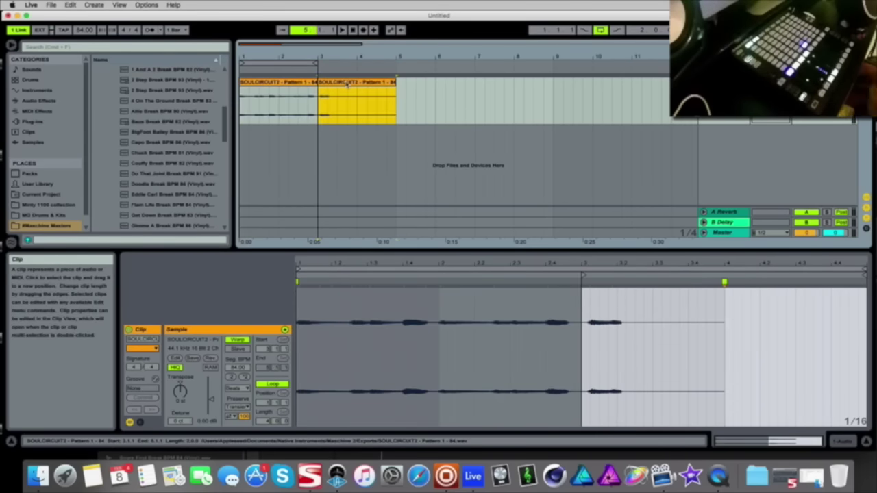
key(Delete)
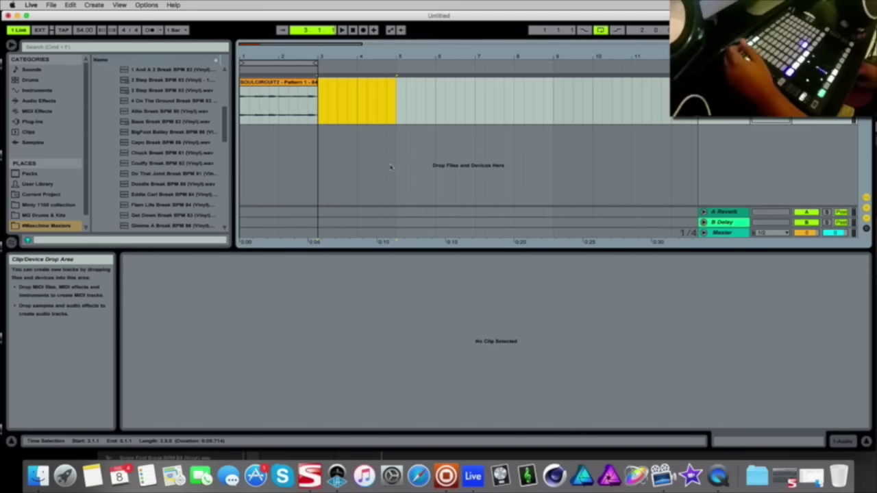
Step: Play the two-bar guitar loop from bar 1 with the Maschine window brought up, and stop Live's transport
key(space)
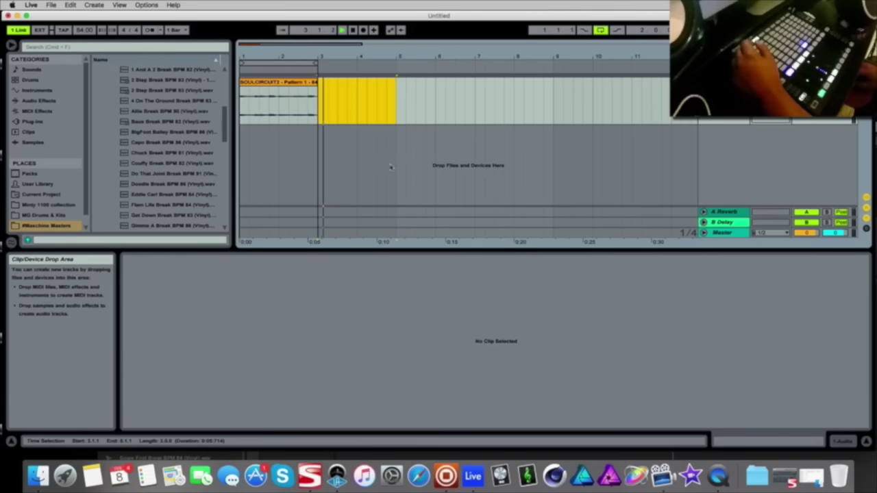
double_click(353, 30)
click(343, 30)
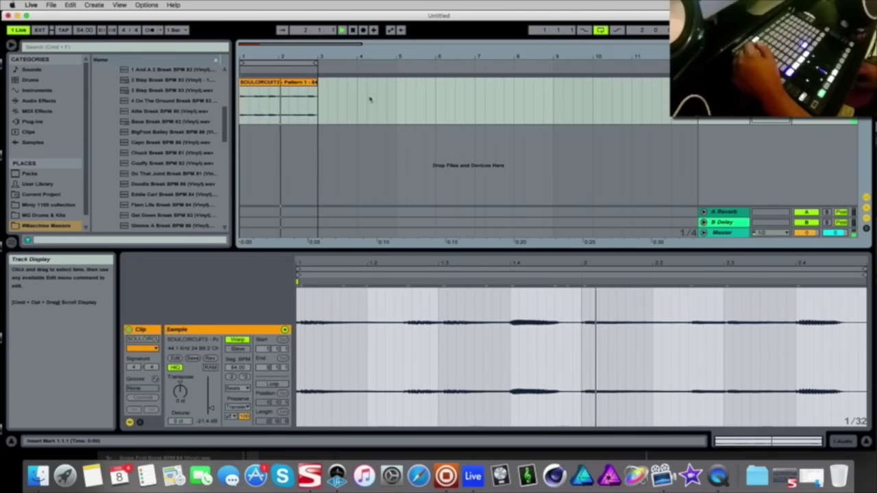
click(446, 476)
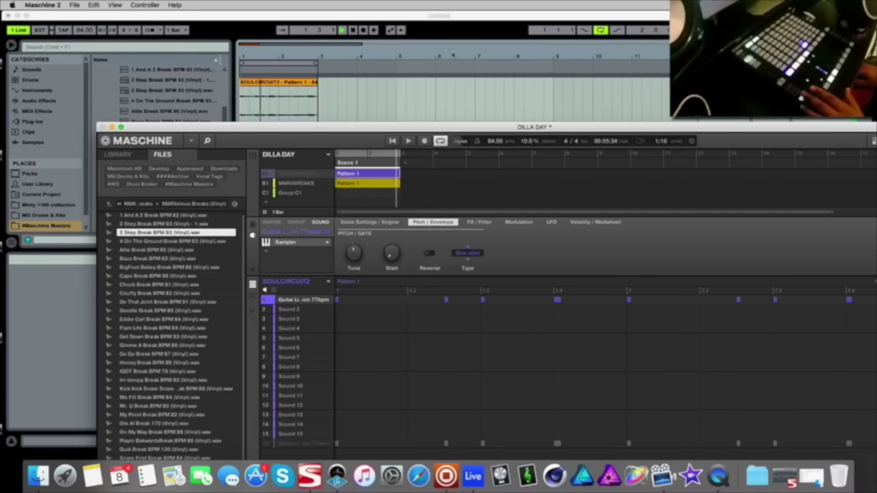
click(354, 30)
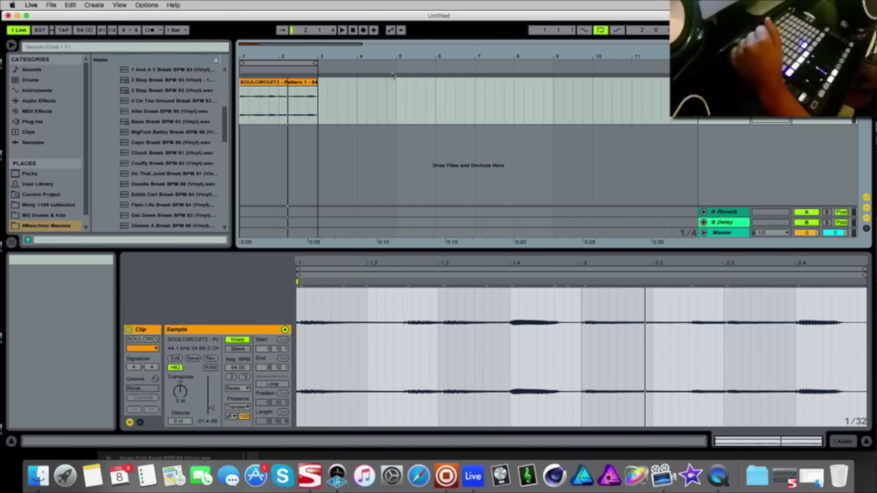
Step: Rename the audio track holding the SOULCIRCUIT2 clip as GUITAR
click(316, 155)
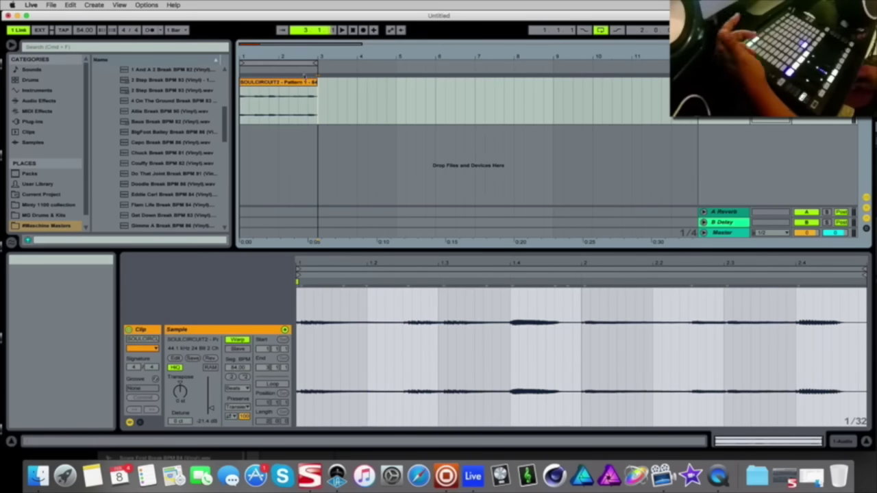
click(294, 103)
right_click(725, 82)
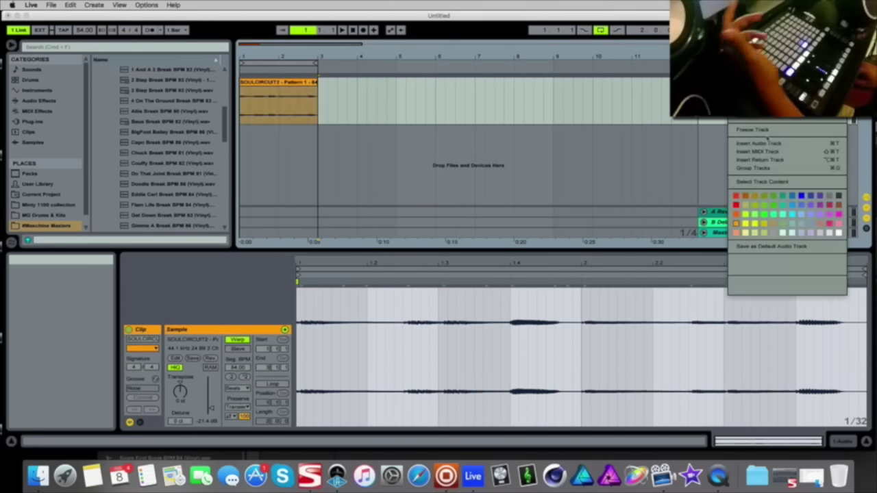
click(768, 103)
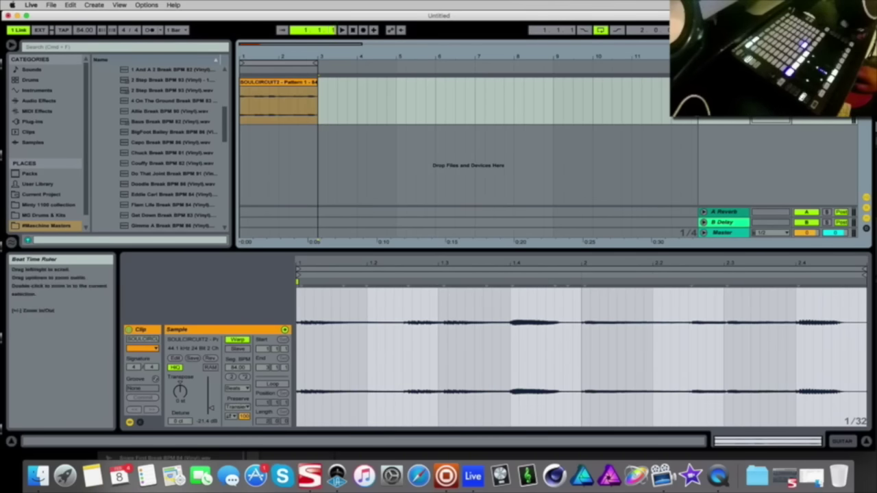
Step: Rename the SOULCIRCUIT2 clip as SOULCIRCUIT GUITAR LOOP
right_click(293, 83)
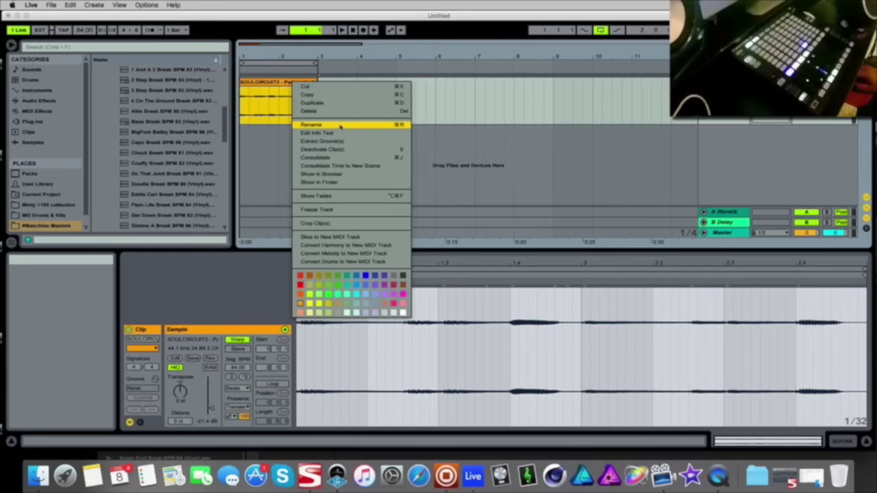
click(324, 126)
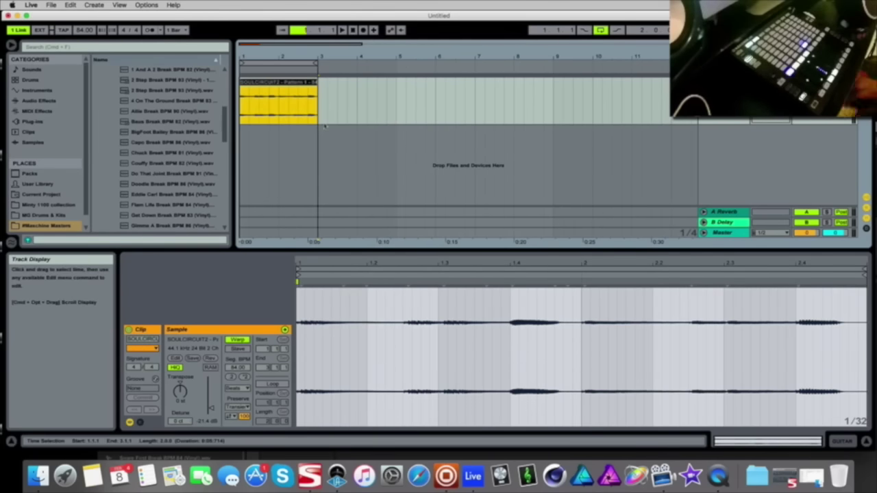
key(BackSpace)
text(SOULCIRCUIT GUIT)
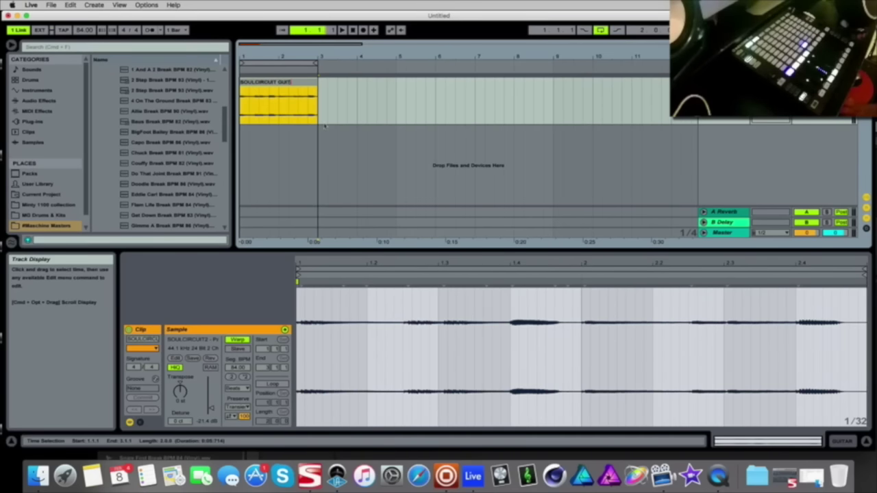
text(AR LOOP)
key(Return)
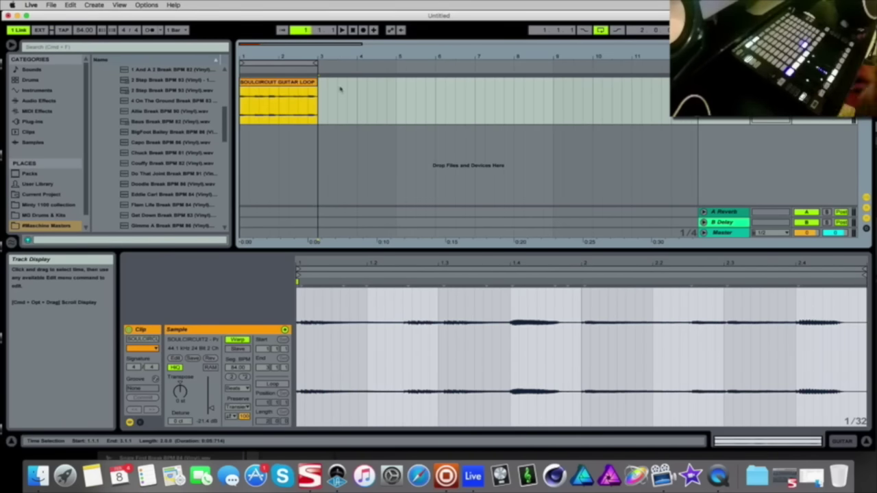
Step: Switch to Maschine, select the MARVBREAKS group and transfer its pattern as audio to a new Live track at bar 1
click(446, 475)
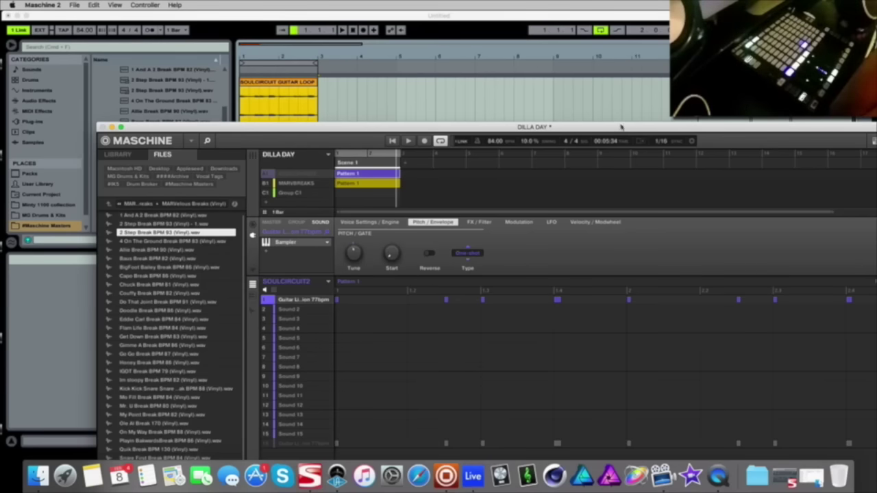
drag(543, 137, 325, 103)
click(18, 160)
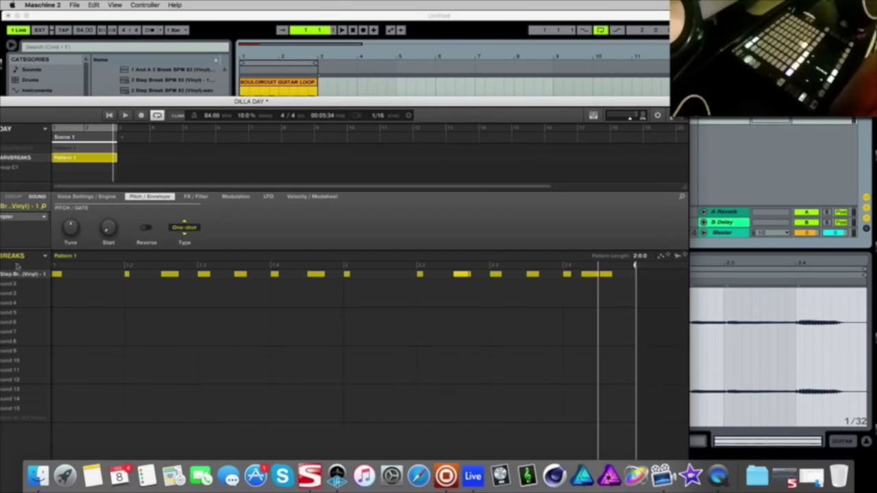
drag(517, 103, 291, 158)
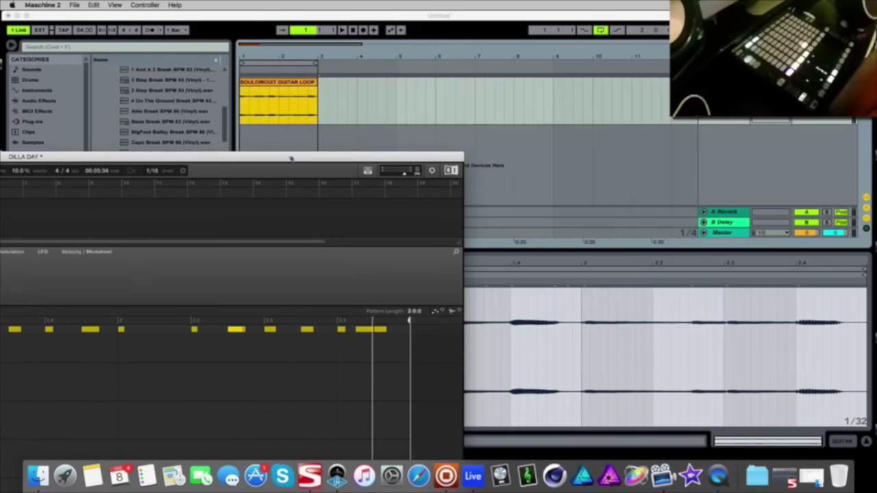
drag(454, 311, 241, 137)
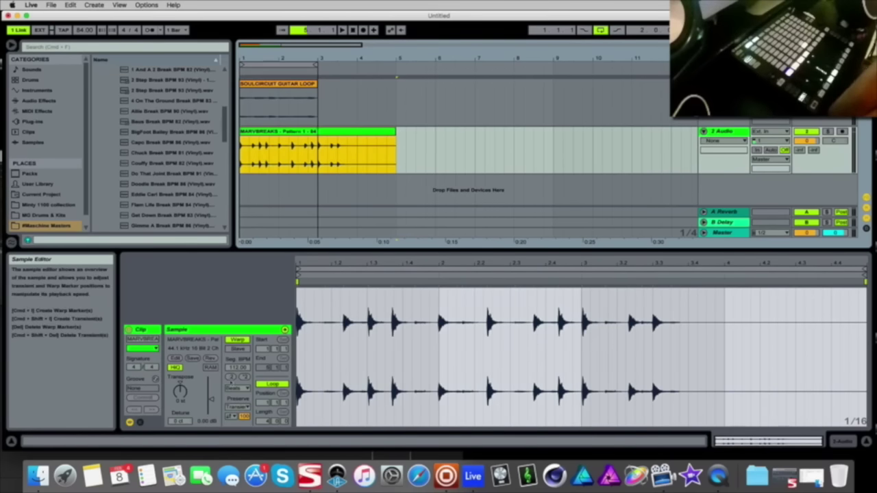
Step: Warp the MARVBREAKS clip by moving its end warp marker from bar 5 to bar 4, and play it with the guitar loop
mouse_move(865, 282)
mouse_down()
mouse_move(715, 284)
mouse_move(724, 283)
mouse_up()
click(353, 30)
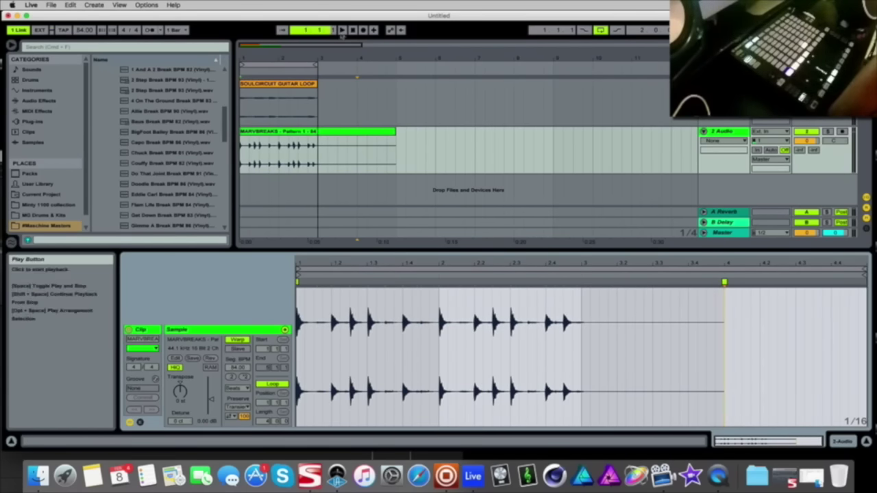
key(space)
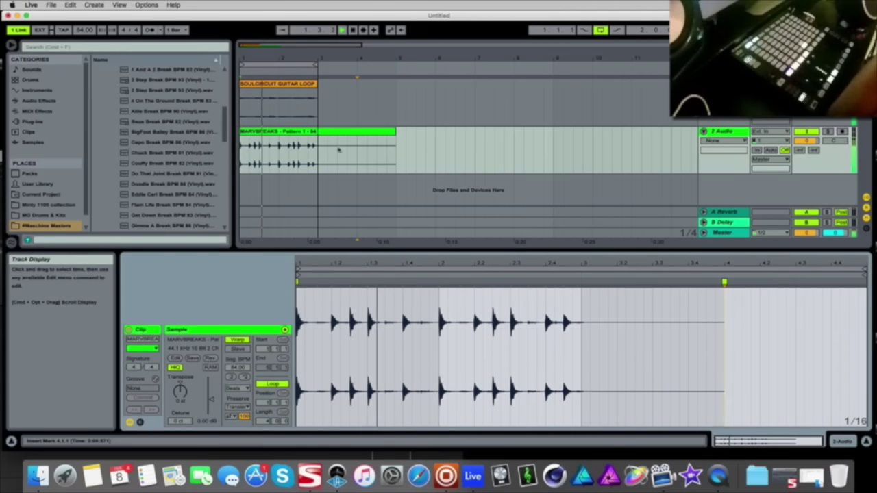
Step: Delete bars 3 and 4 of the MARVBREAKS clip and consolidate its first two bars
drag(320, 157, 394, 160)
key(Delete)
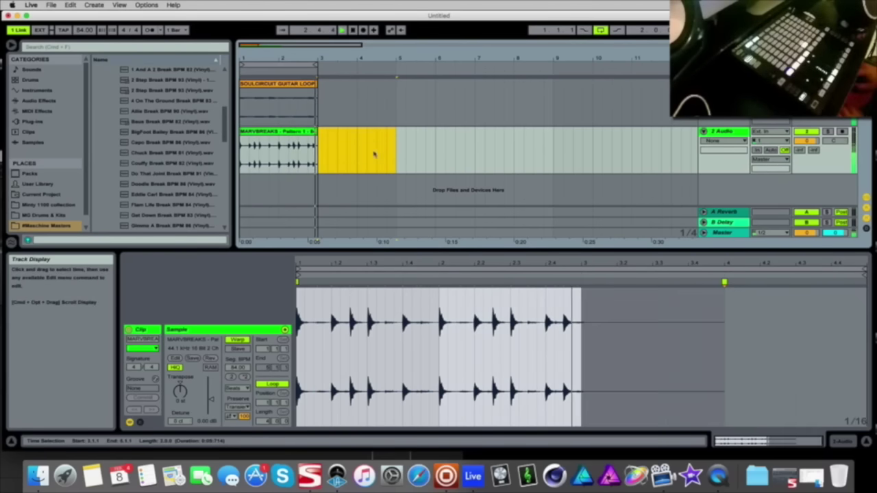
key(space)
drag(319, 153, 287, 153)
click(286, 152)
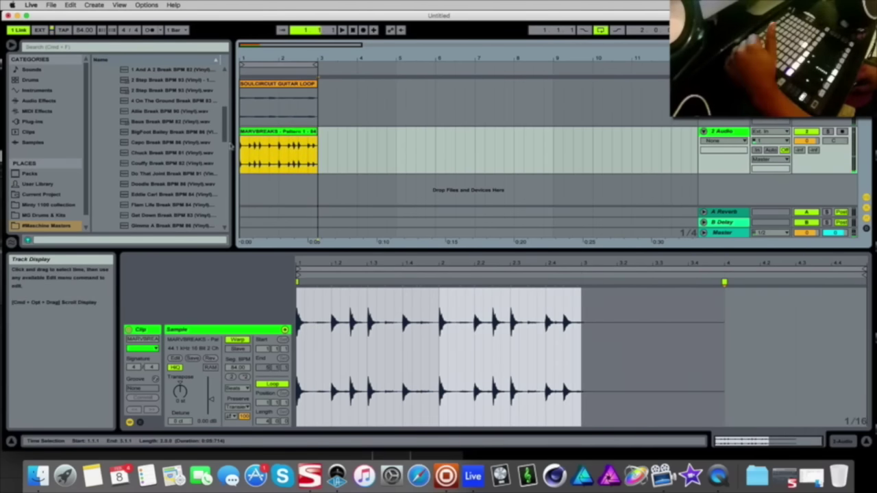
right_click(263, 130)
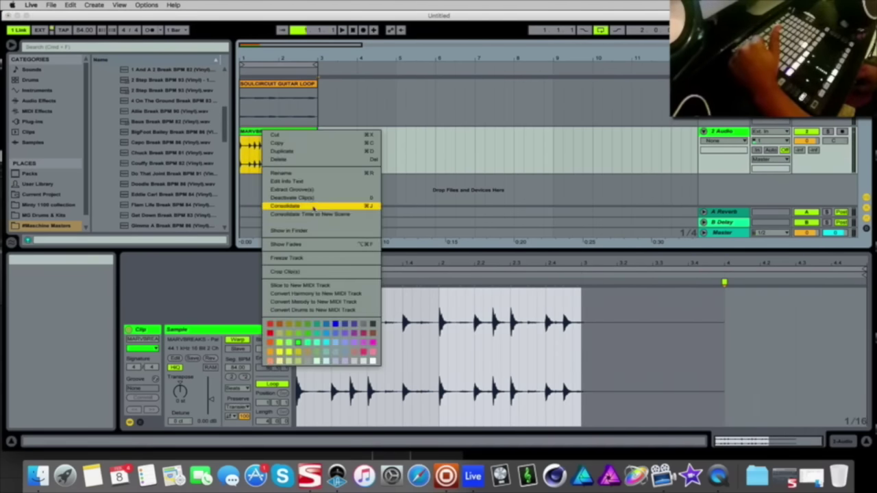
click(319, 206)
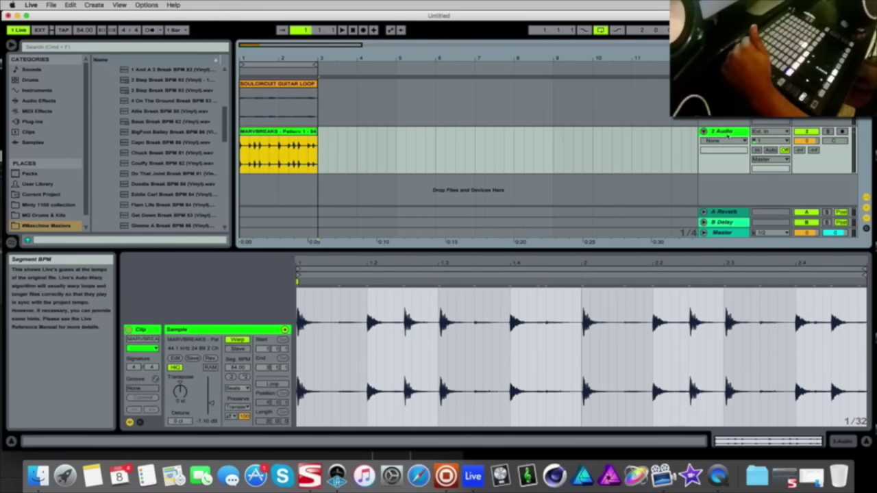
Step: Rename the second audio track as BREAK
right_click(728, 133)
click(778, 178)
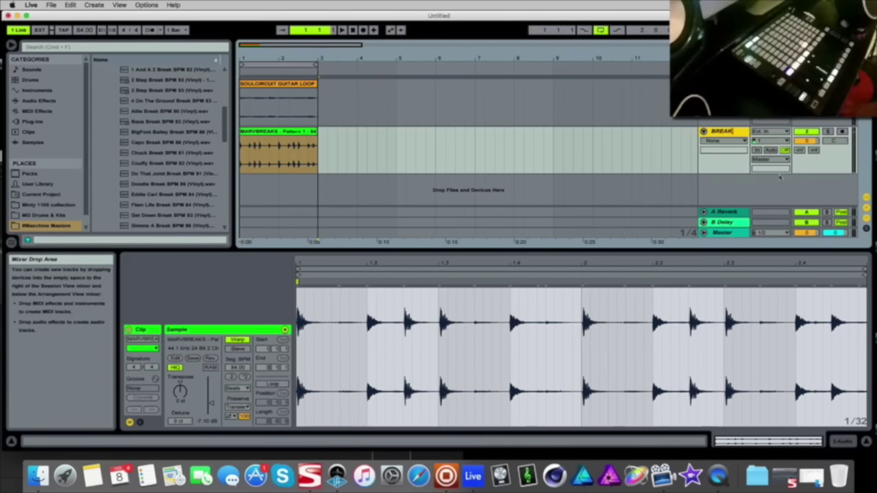
key(Return)
Step: Rename the MARVBREAKS clip on the BREAK track as MARVBREAK CHOP LOOP
click(288, 133)
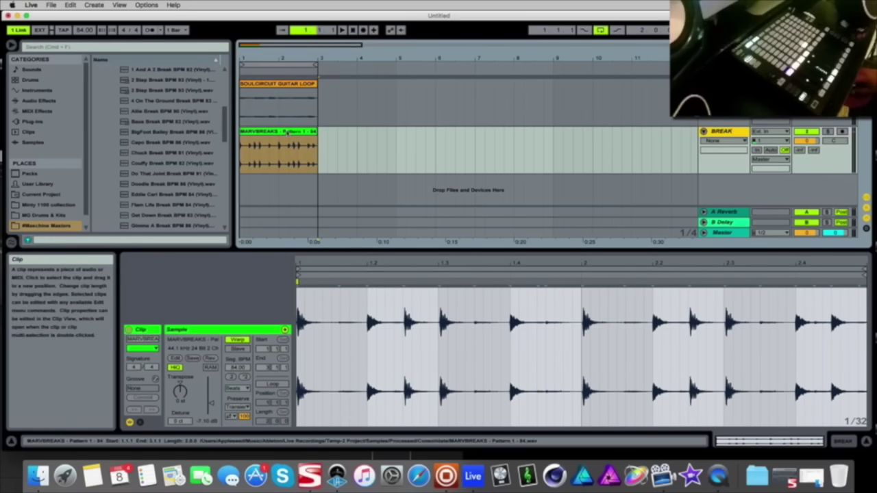
right_click(288, 132)
click(330, 175)
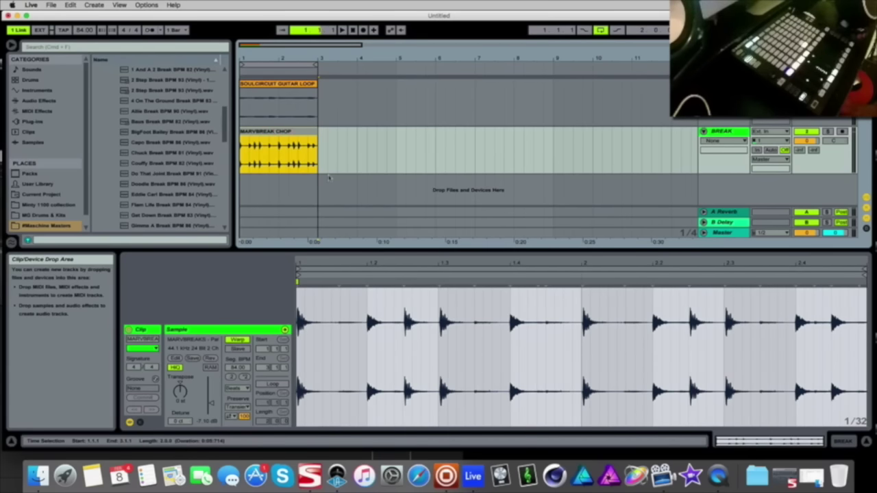
text(MARVBREAK CHOP LOOP)
key(Return)
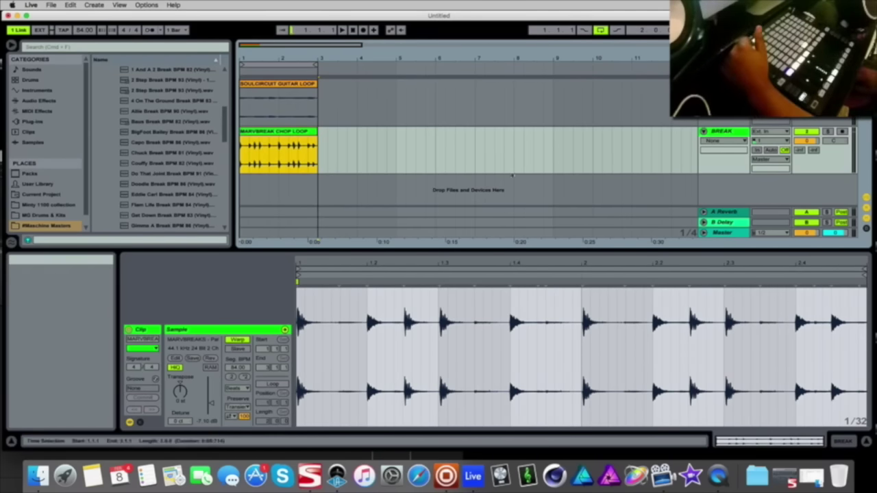
Step: Turn off Link in Live, switch to Maschine to minimise its window, and return to Live
click(18, 31)
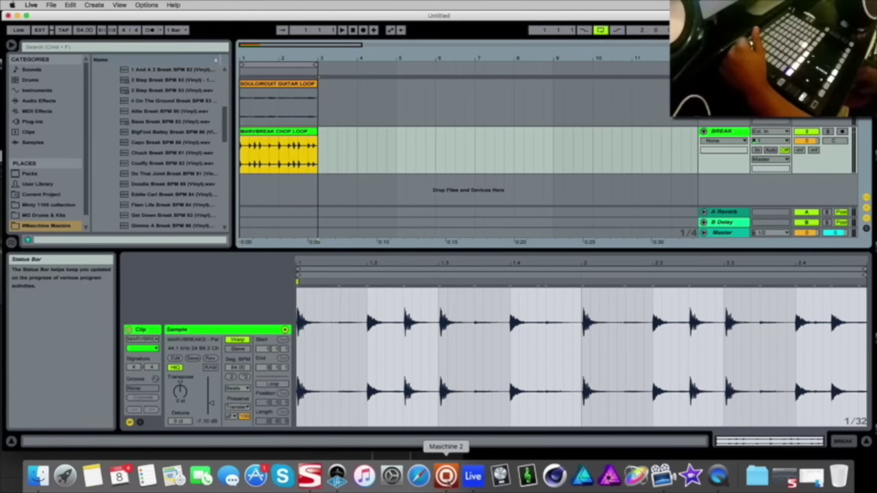
click(446, 475)
drag(213, 159, 659, 20)
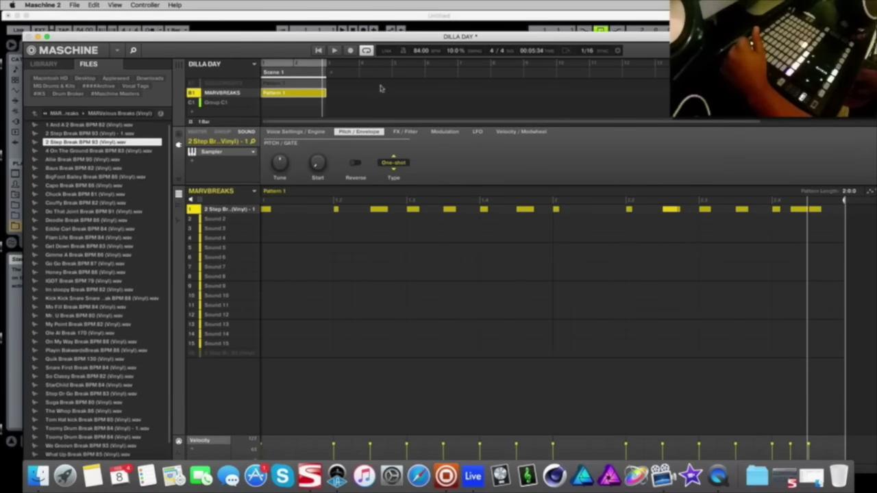
click(38, 36)
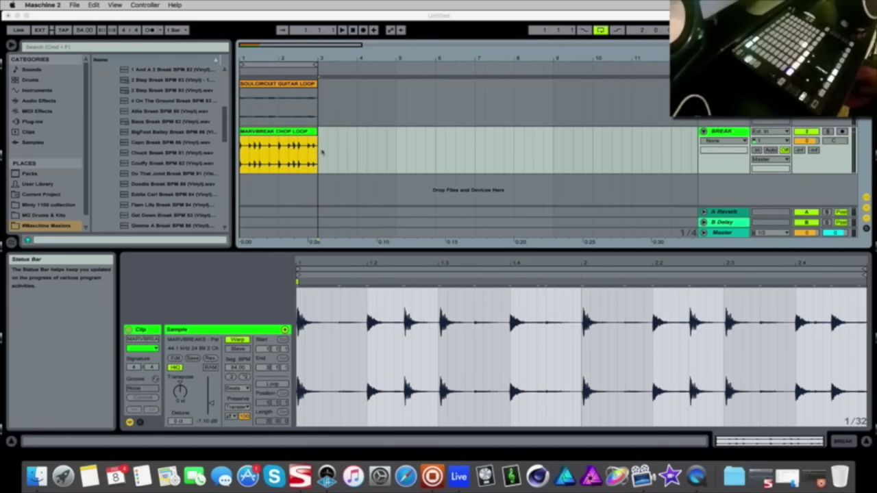
click(85, 16)
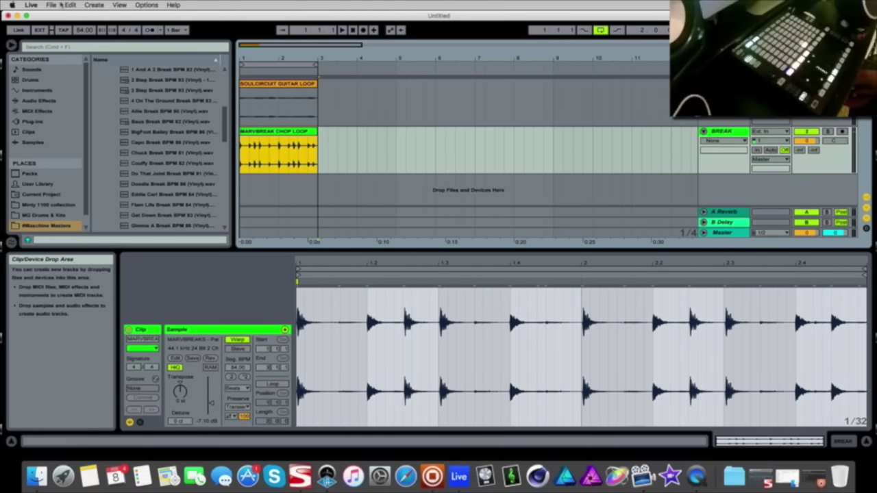
Step: Save the Live Set as DILLA DAY in the MM DILLA DAY folder on the Desktop, deleting the temporary project files
click(53, 5)
click(82, 93)
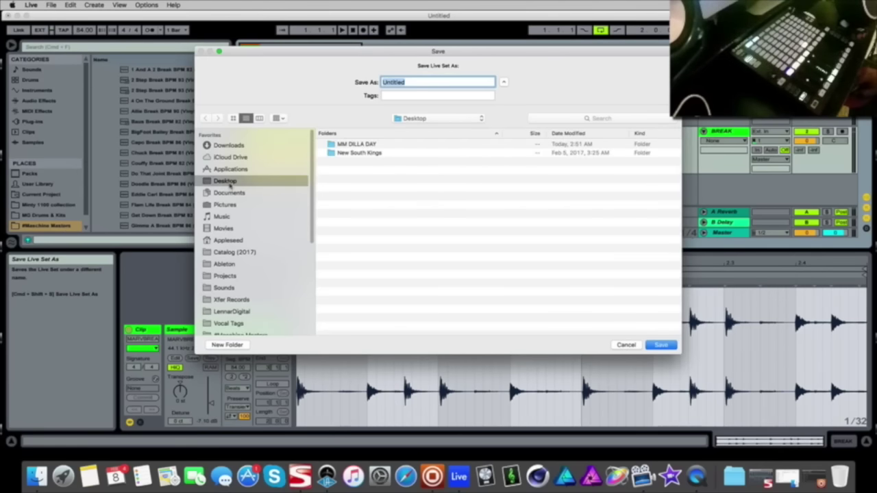
double_click(363, 144)
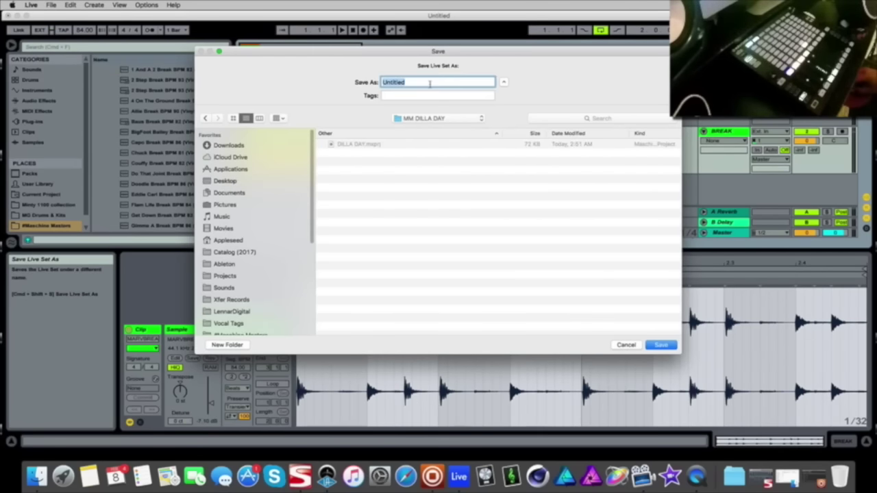
text(DILLA DAY)
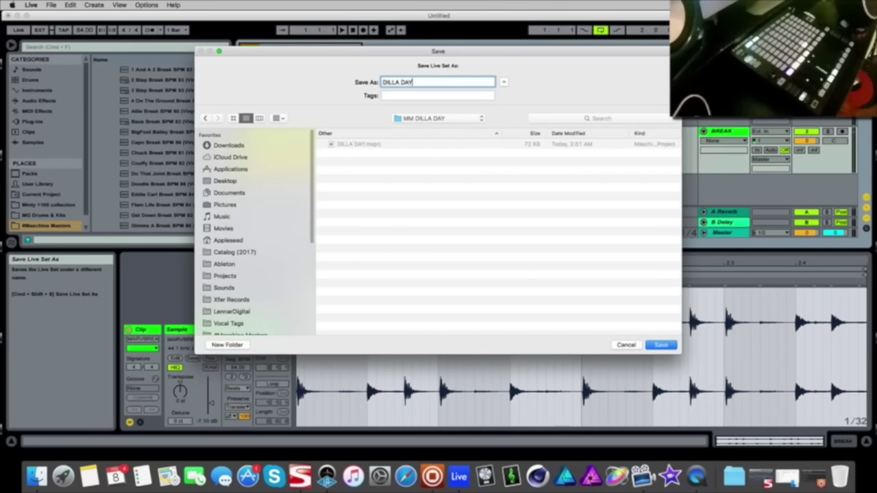
key(Return)
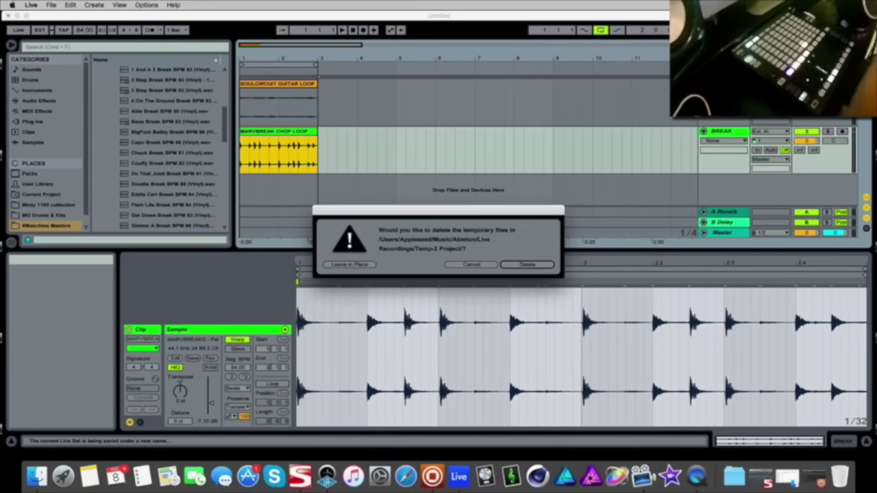
key(Return)
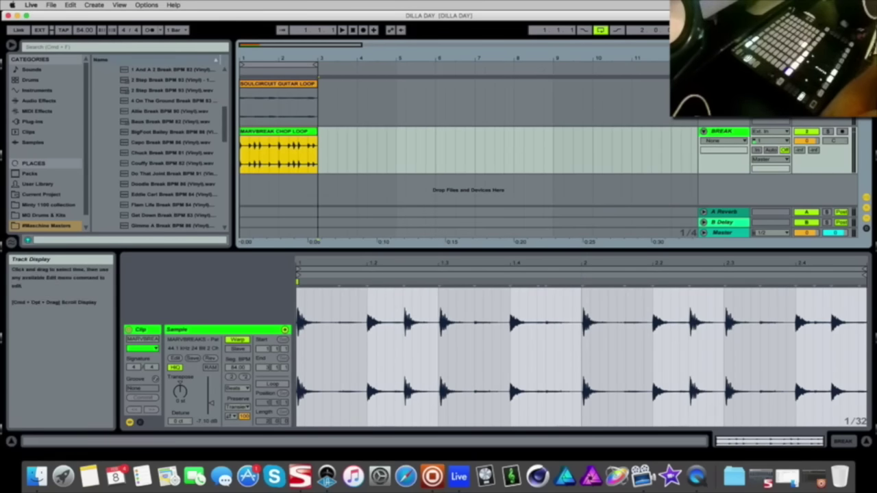
Step: Solo the BREAK track and play its two-bar loop
mouse_move(291, 46)
mouse_down()
mouse_move(292, 62)
mouse_move(281, 59)
mouse_up()
click(244, 65)
drag(224, 123, 224, 111)
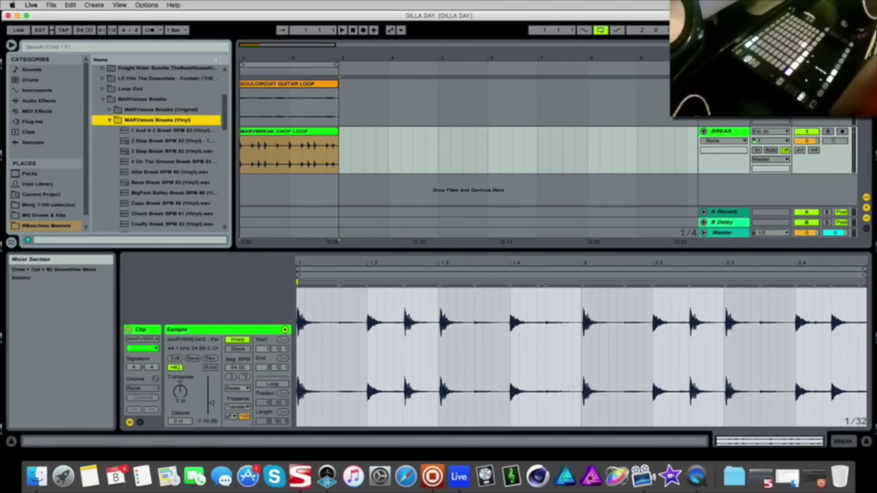
click(827, 130)
key(space)
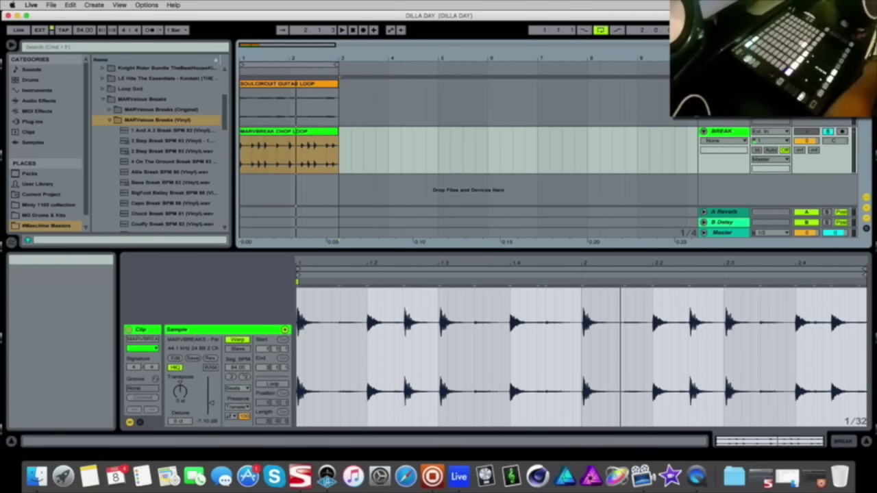
Step: Open the Groove Pool, add the groove of 2 Step Break BPM 93 (Vinyl) - 1, and delete that break's clip at bar 4
click(11, 242)
drag(224, 92, 224, 96)
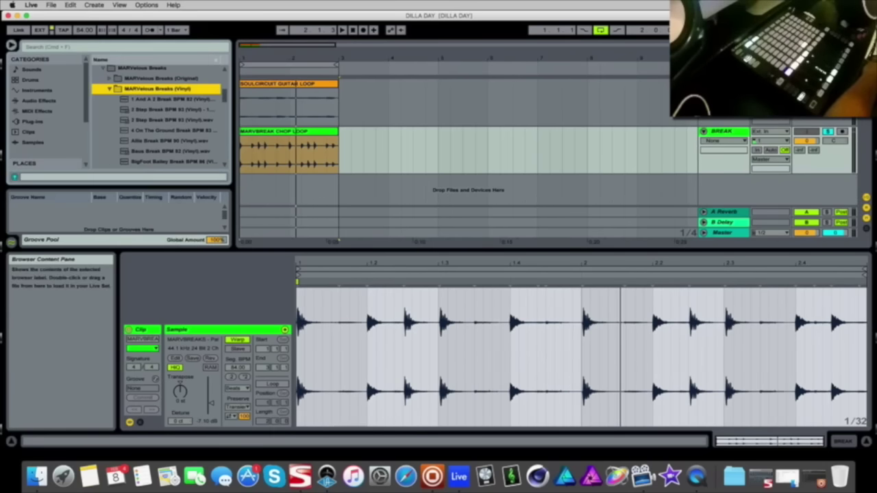
click(173, 110)
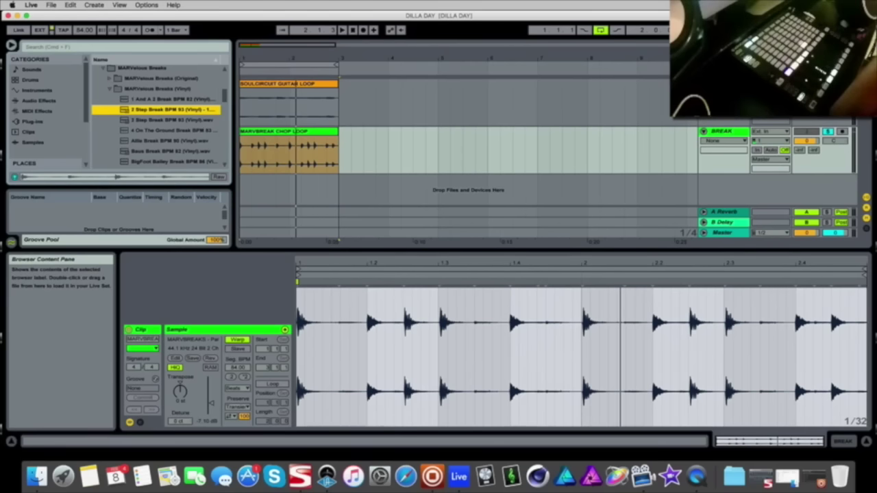
drag(172, 109, 118, 218)
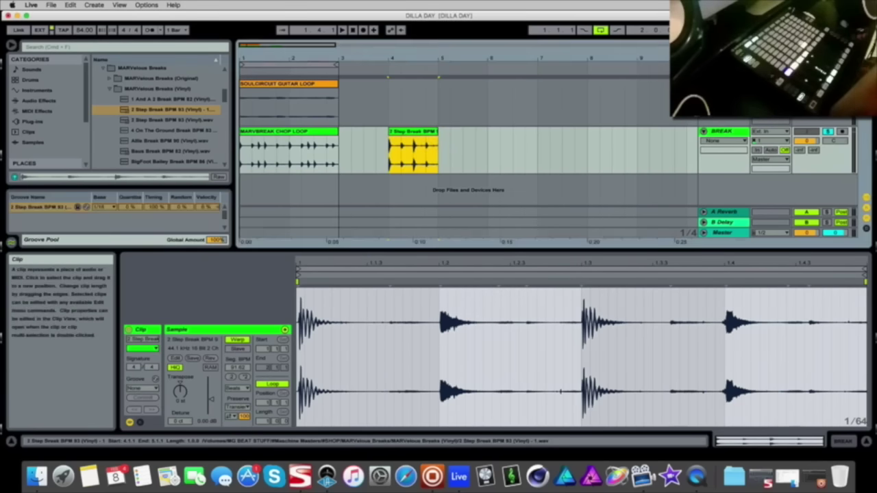
key(Delete)
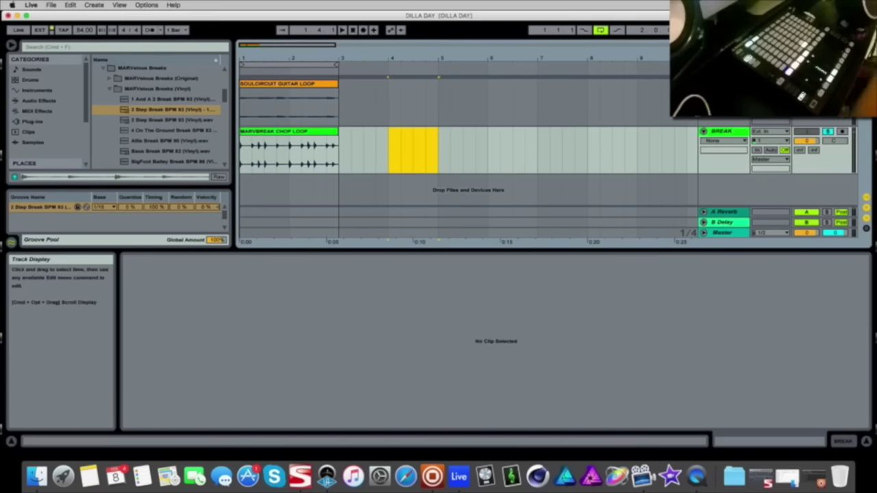
Step: Set the groove to 70 % quantize, 90 % timing and 10 % random, and assign it to the MARVBREAK CHOP LOOP clip
drag(130, 207, 130, 196)
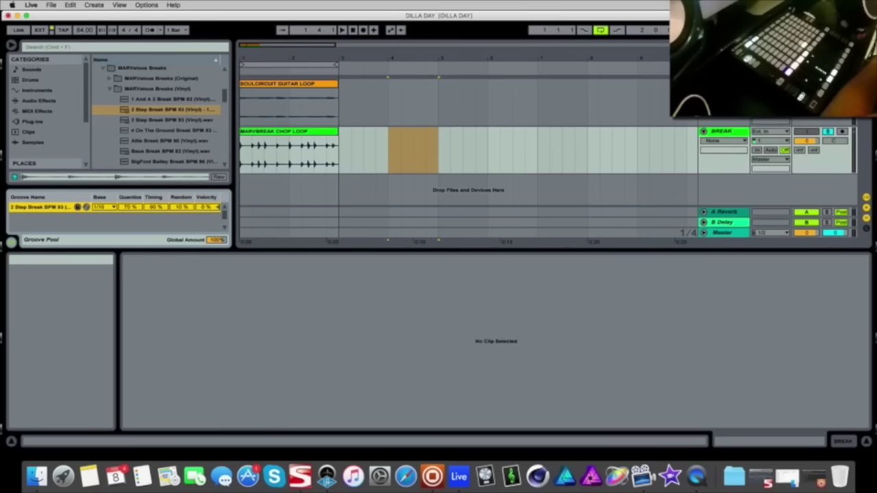
click(288, 131)
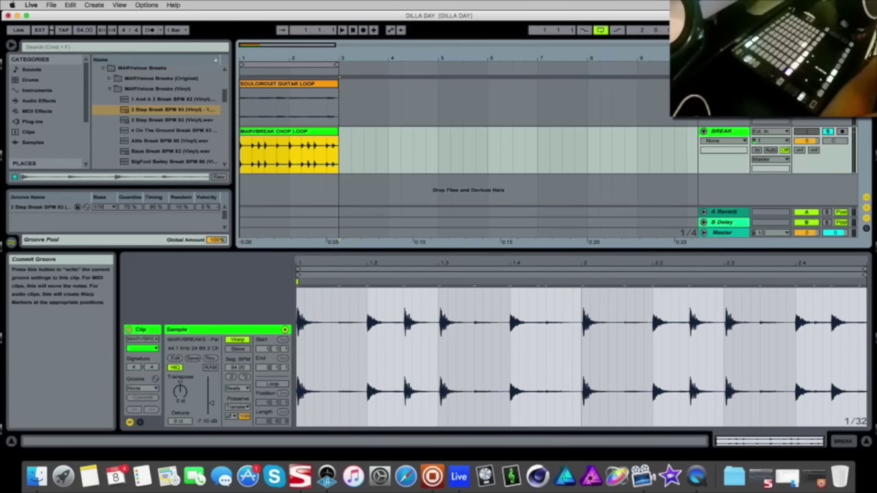
click(142, 388)
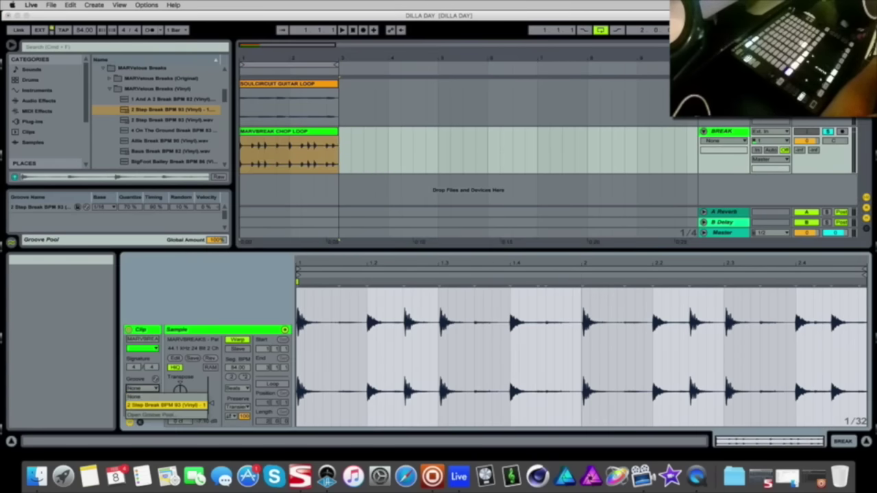
click(166, 405)
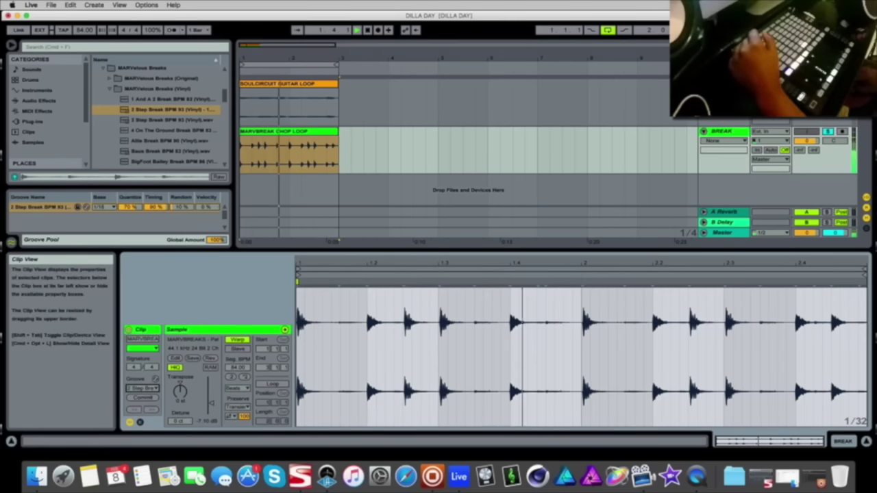
Step: Set the groove's timing to 60 % and random to 7 % during playback, and commit it to the MARVBREAK CHOP LOOP clip
mouse_move(155, 207)
mouse_down()
mouse_move(154, 225)
mouse_move(154, 218)
mouse_up()
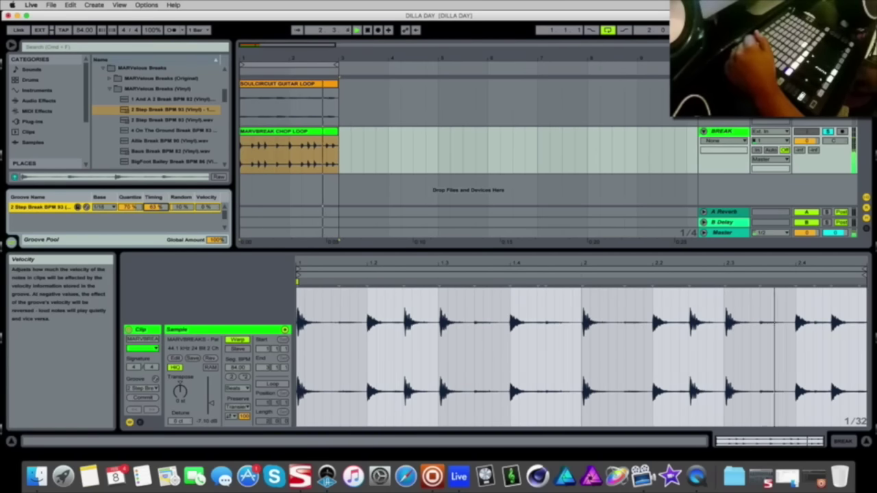
click(181, 207)
drag(181, 207, 155, 208)
click(155, 207)
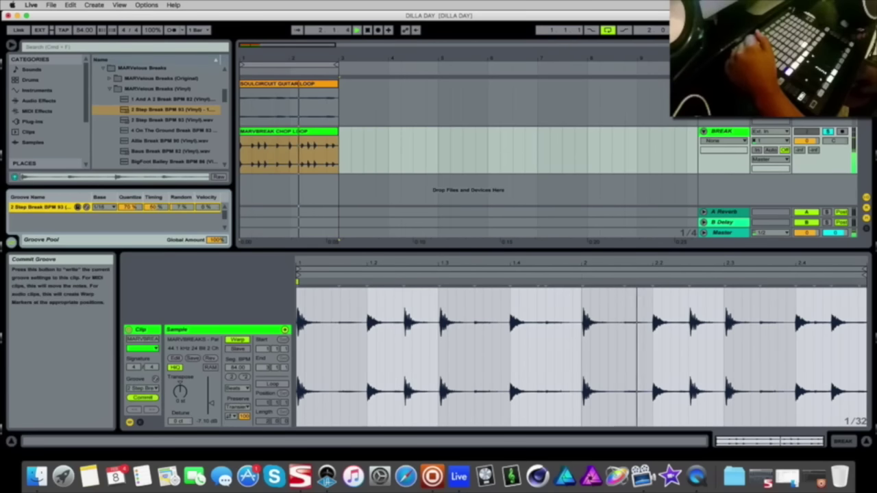
click(143, 397)
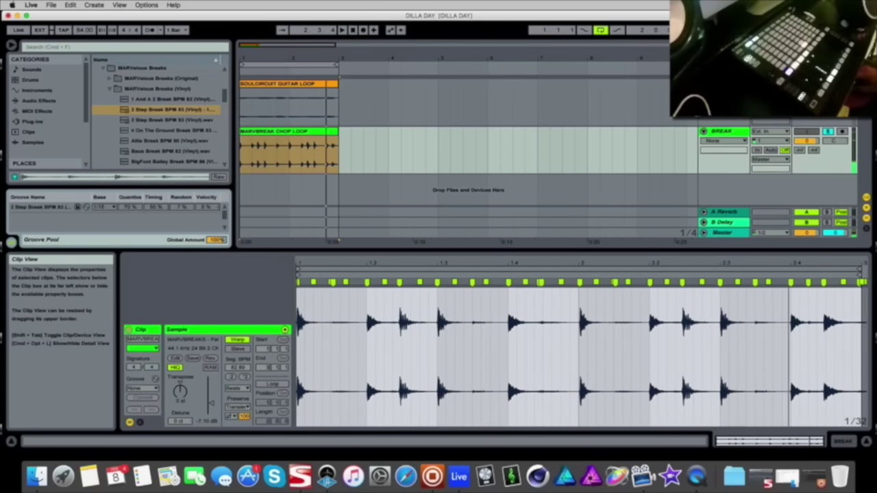
mouse_move(430, 315)
mouse_down()
mouse_move(430, 383)
mouse_move(752, 384)
mouse_move(757, 335)
mouse_move(760, 346)
mouse_move(711, 332)
mouse_move(711, 318)
mouse_up()
key(plus)
key(minus)
key(minus)
key(minus)
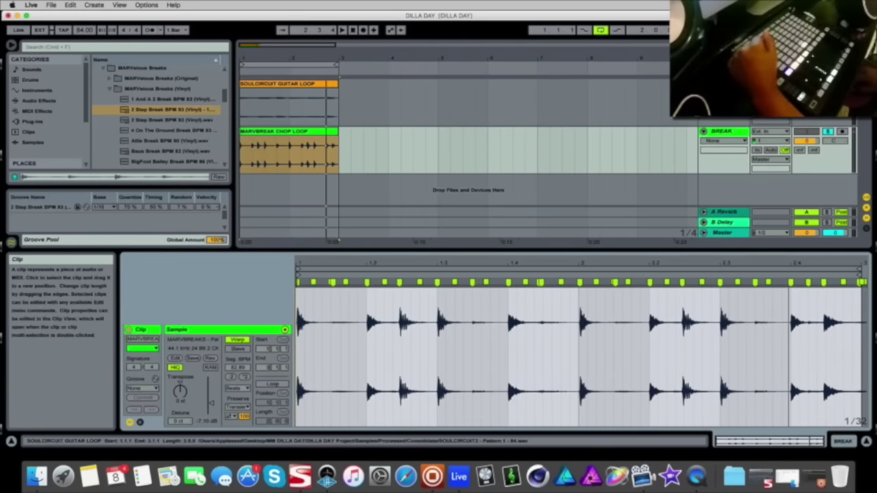
Step: Assign the 2 Step Break BPM 93 groove to the SOULCIRCUIT GUITAR LOOP clip and commit it
click(290, 84)
click(143, 388)
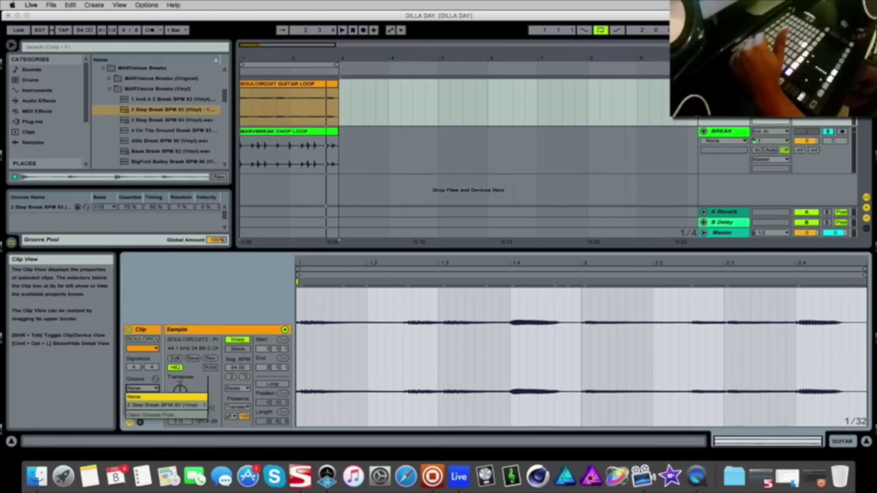
click(154, 405)
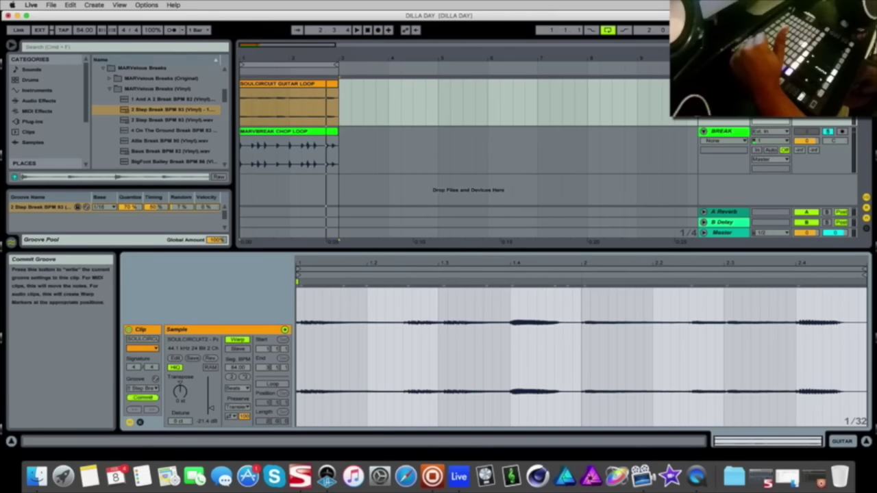
click(143, 398)
Step: Play both loops unsoloed while lowering the BREAK track's volume to -5.3 dB, and hide the track's volume automation
click(341, 30)
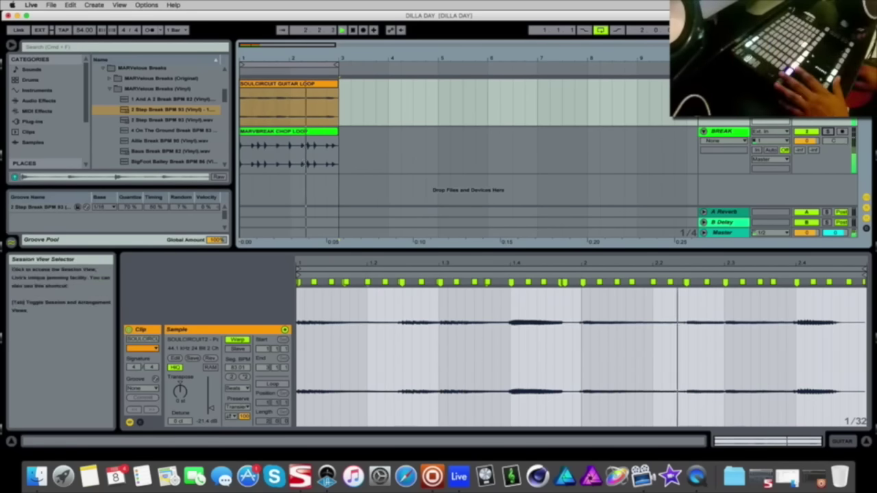
key(Tab)
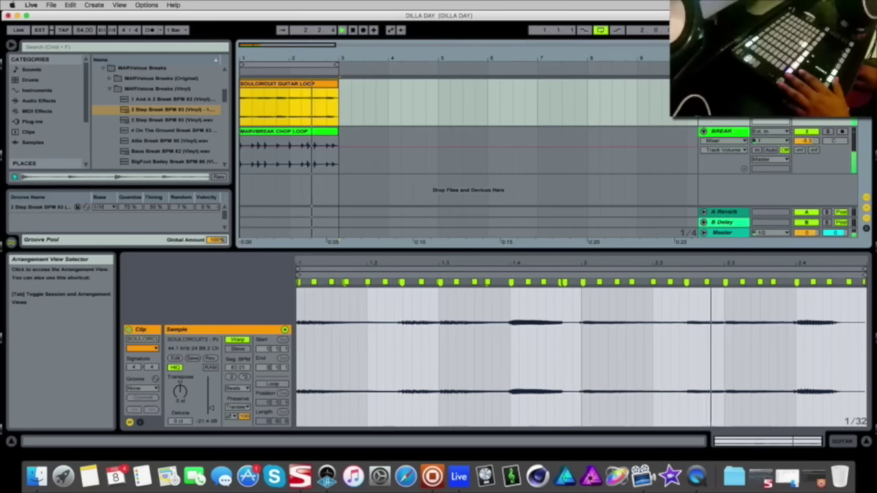
key(Tab)
click(352, 29)
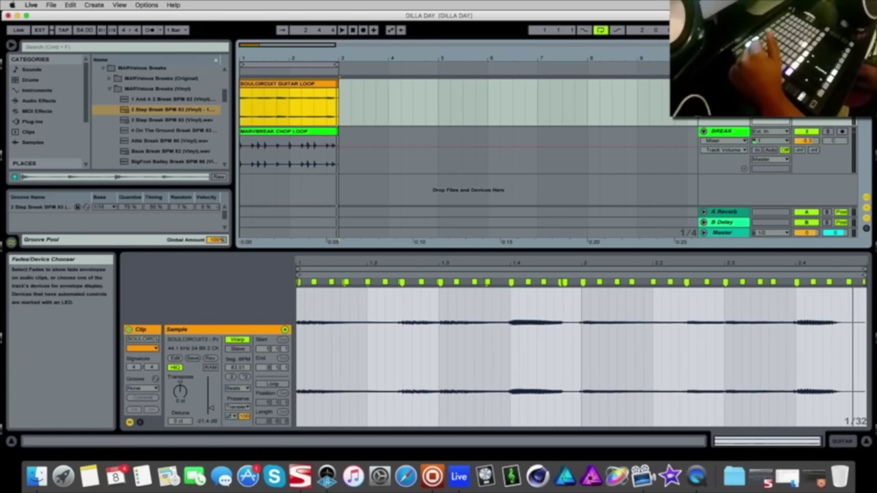
click(726, 141)
click(727, 149)
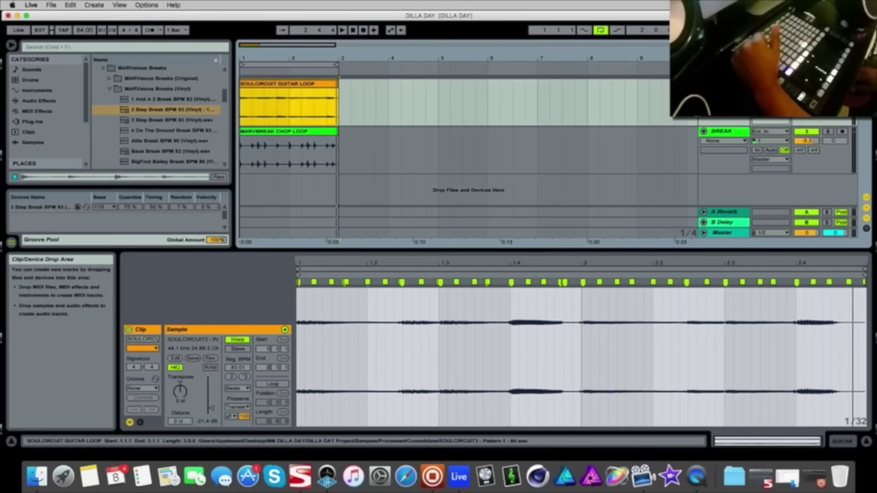
Step: Convert the harmony of the SOULCIRCUIT GUITAR LOOP clip to a new MIDI track
right_click(300, 85)
click(275, 84)
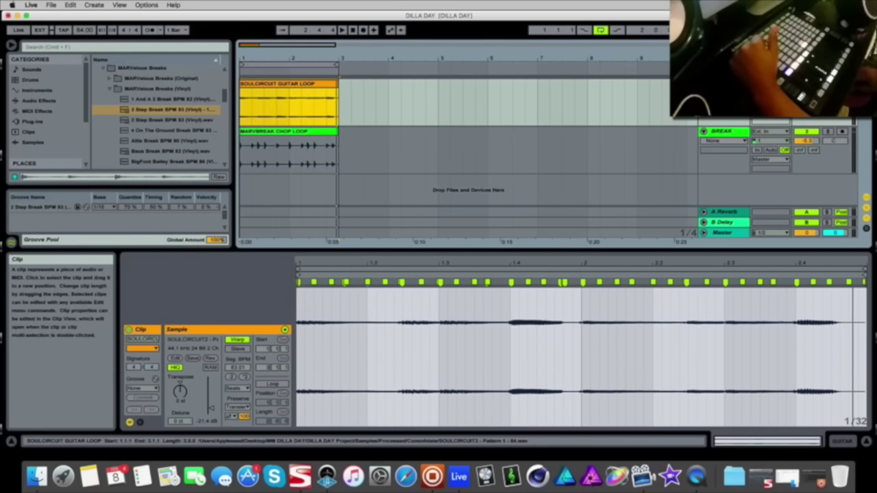
right_click(275, 85)
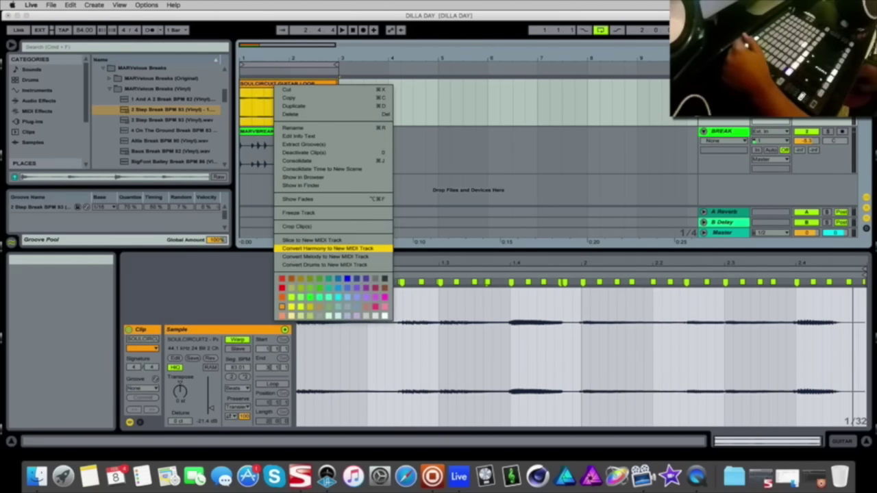
click(327, 248)
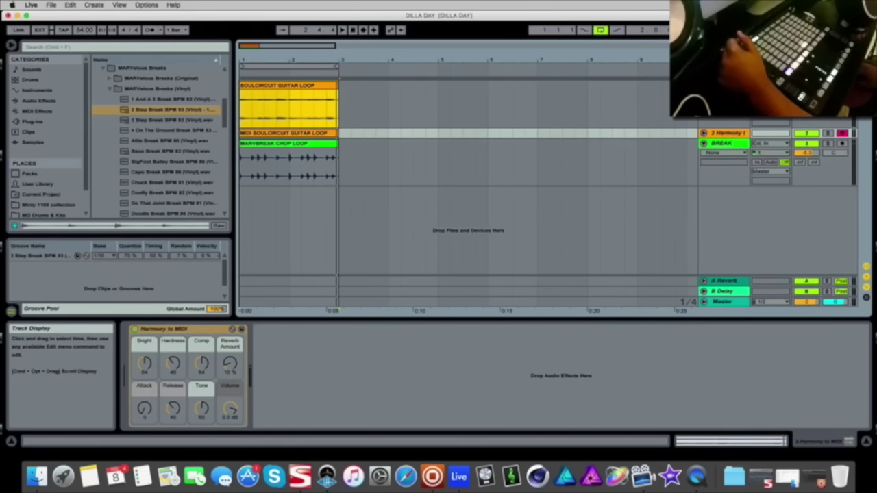
Step: Unfold the new MIDI track, open its clip in an enlarged note editor folded to used notes, and start playback
click(704, 133)
double_click(288, 134)
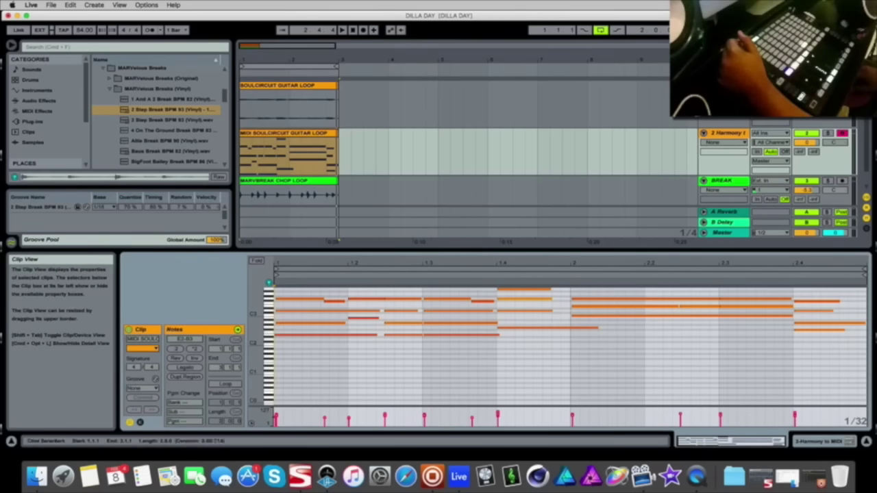
drag(411, 251, 411, 133)
click(257, 143)
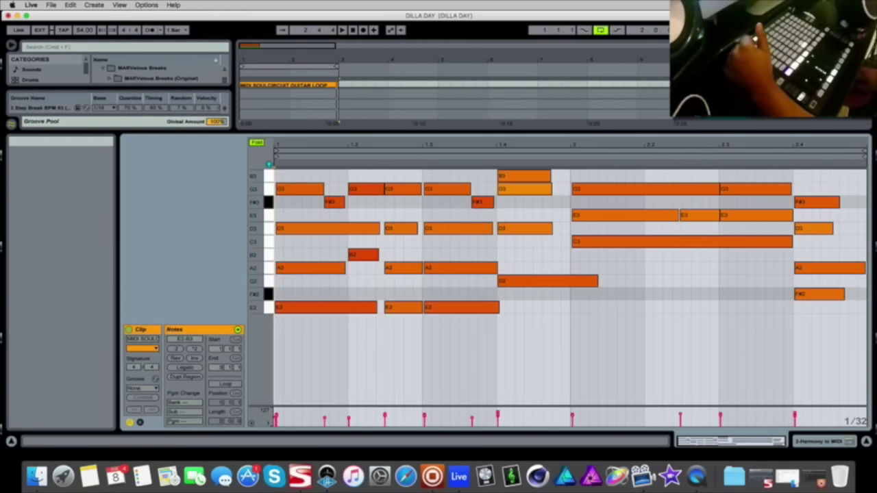
drag(425, 132, 425, 202)
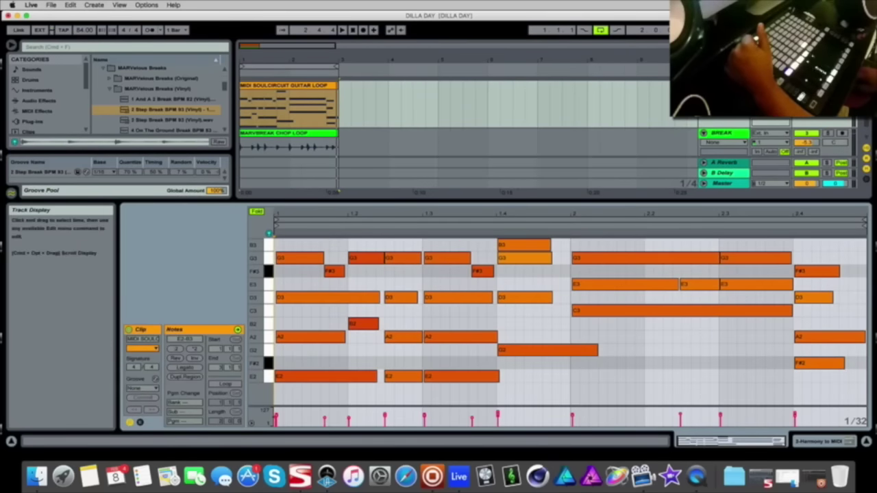
click(341, 30)
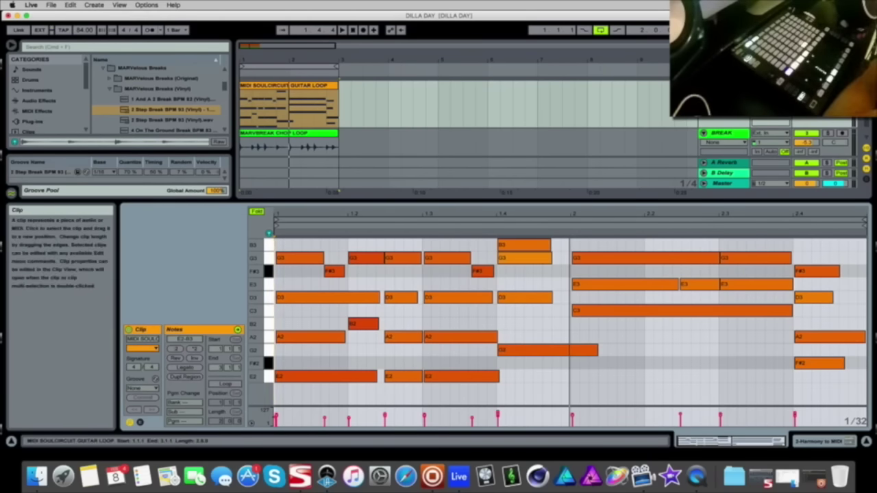
Step: Place a copy of the MIDI SOULCIRCUIT GUITAR LOOP clip at bar 6 of the same track, keeping the original at bar 1
right_click(282, 88)
click(275, 105)
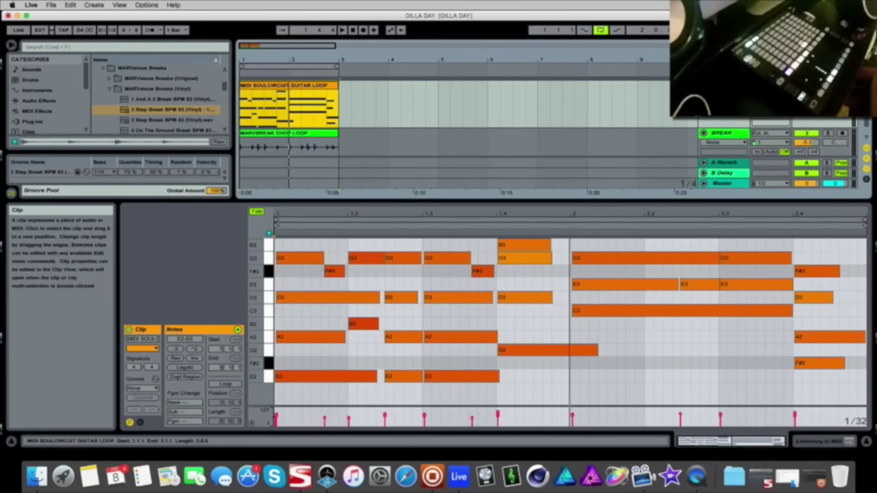
drag(282, 86, 531, 113)
scroll(465, 118, down, 3)
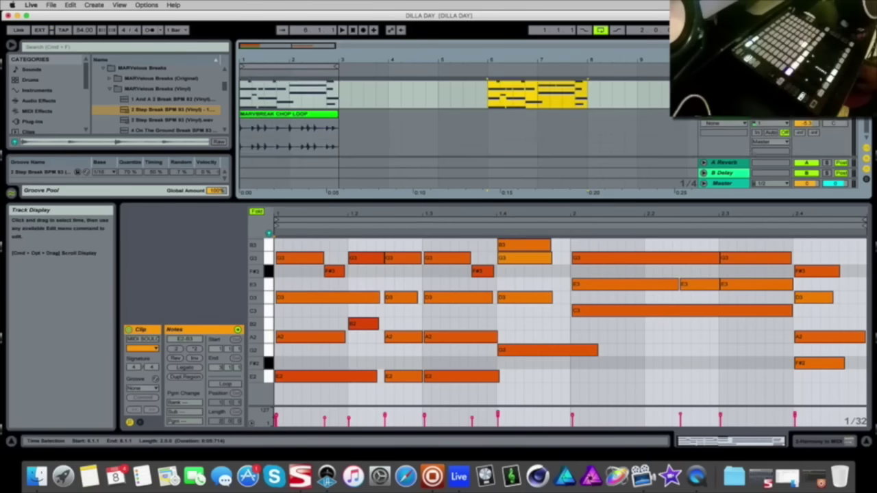
scroll(466, 118, up, 2)
click(282, 87)
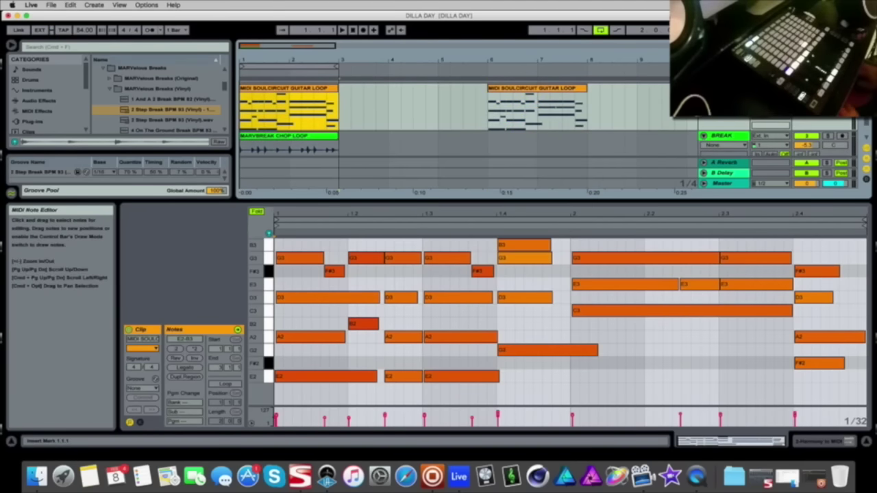
Step: Delete the upper chord notes from the first MIDI clip, keeping only the lowest notes as a bass line from E2 to C3
click(849, 411)
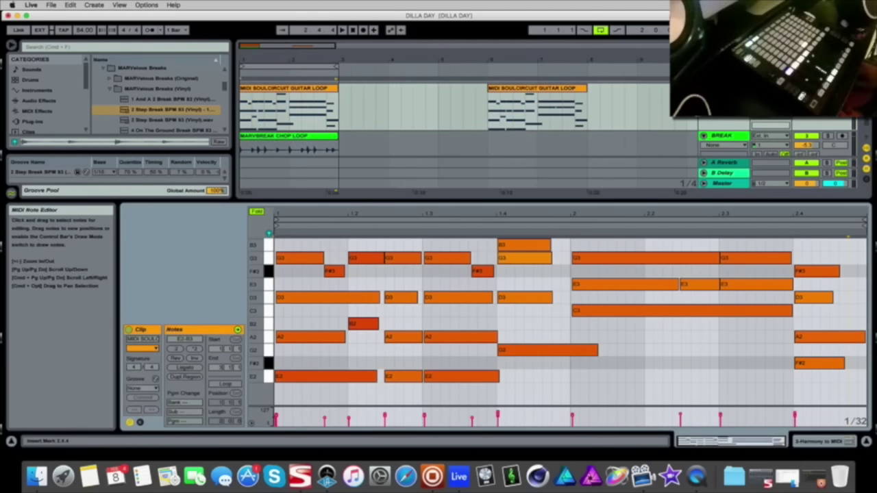
drag(846, 292, 829, 348)
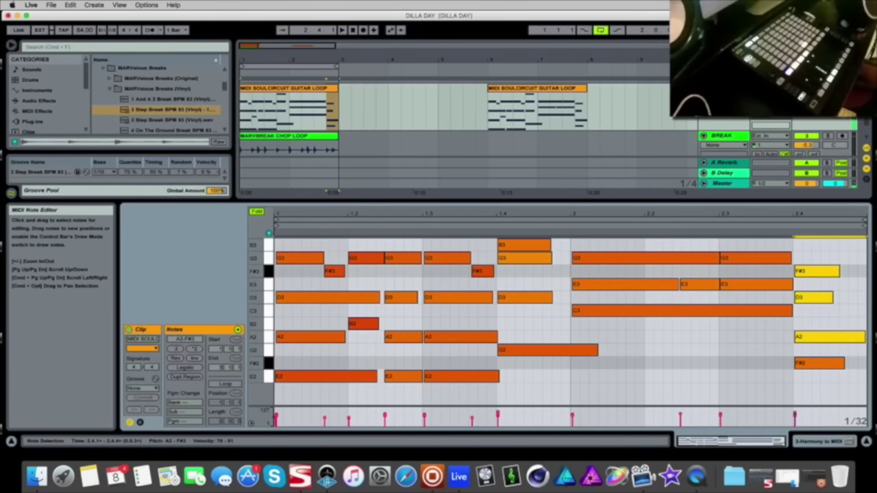
key(Delete)
drag(816, 250, 276, 289)
key(Delete)
drag(583, 243, 276, 247)
drag(563, 231, 305, 309)
key(Delete)
drag(422, 303, 404, 308)
drag(346, 301, 310, 340)
key(Delete)
drag(405, 327, 464, 350)
key(Delete)
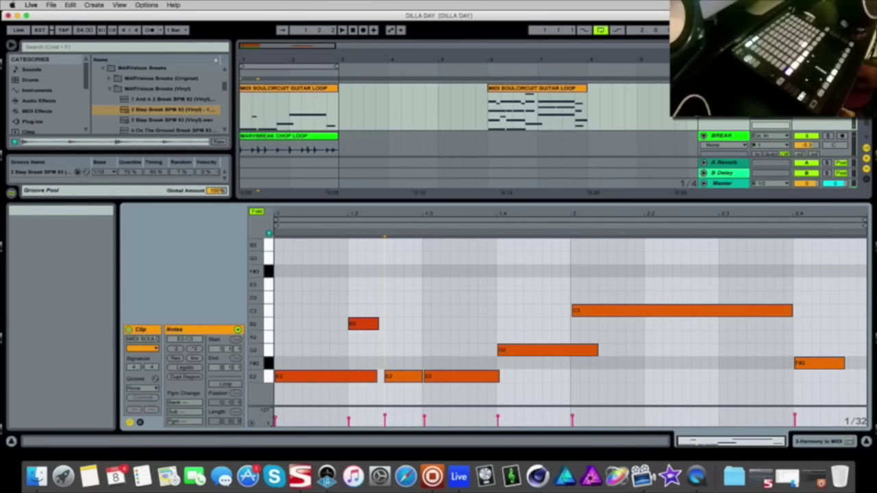
Step: Play the bass line, assign the 2 Step Break BPM 93 groove to its MIDI clip and commit it
key(space)
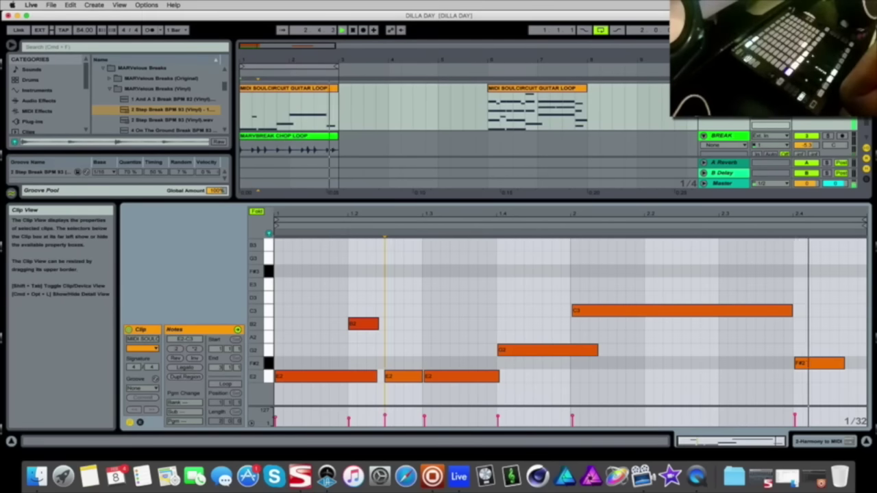
click(143, 389)
click(157, 405)
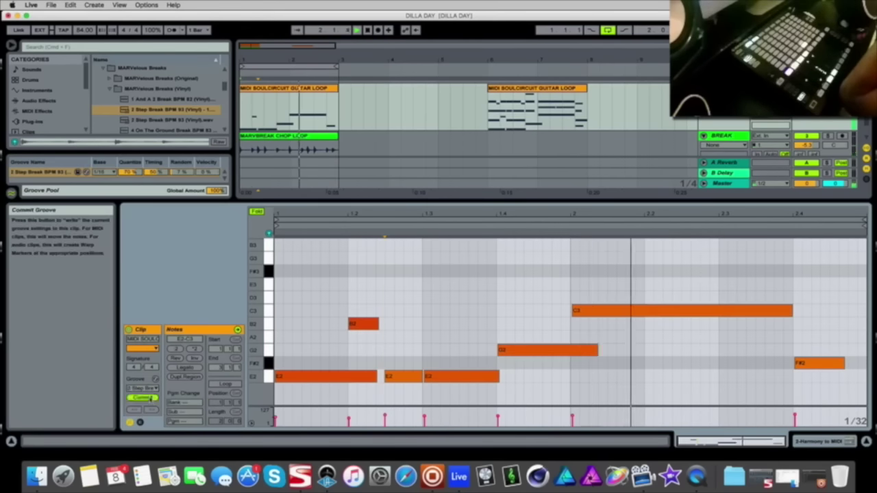
click(151, 399)
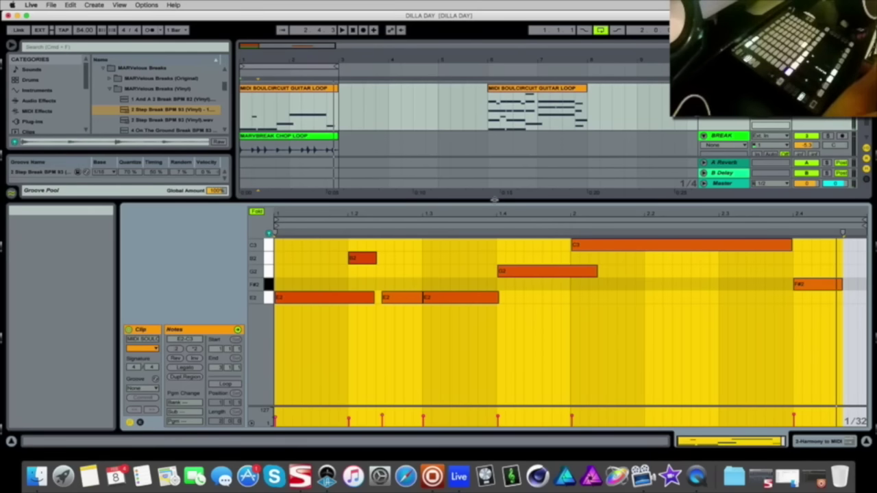
Step: Shrink the note editor, show the MIDI track's devices and delete the Harmony to MIDI instrument
drag(489, 203, 489, 292)
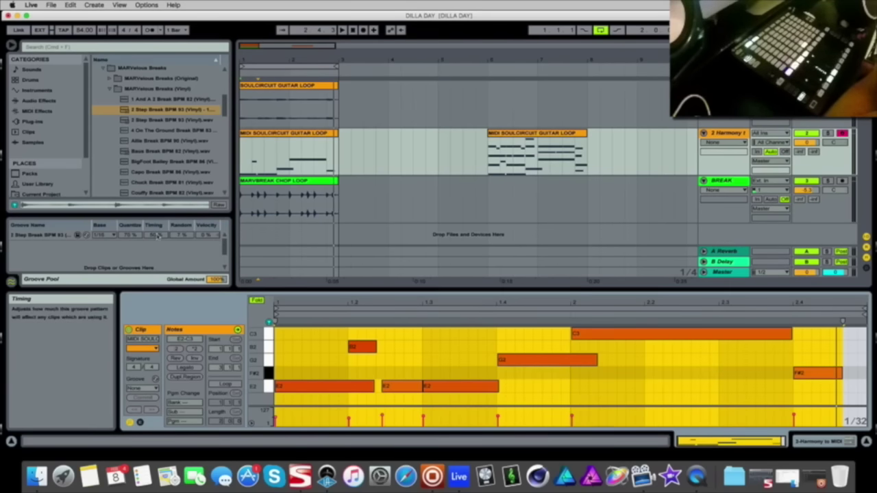
click(392, 200)
click(294, 133)
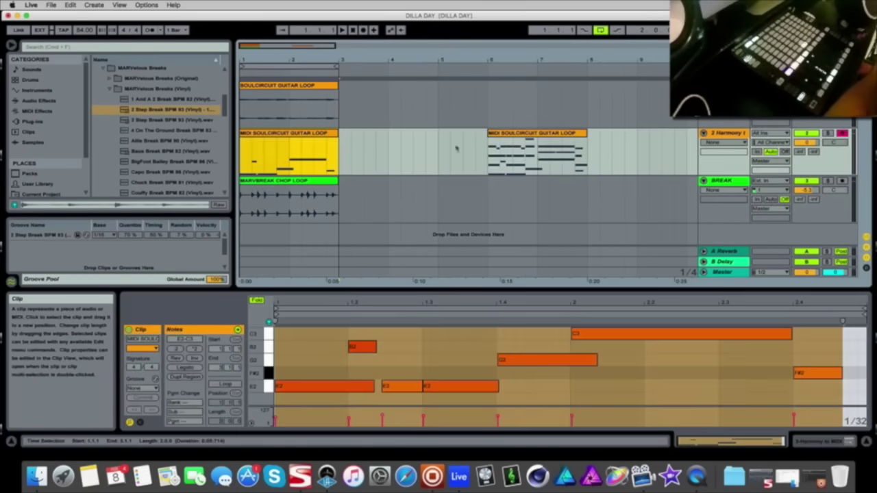
click(815, 443)
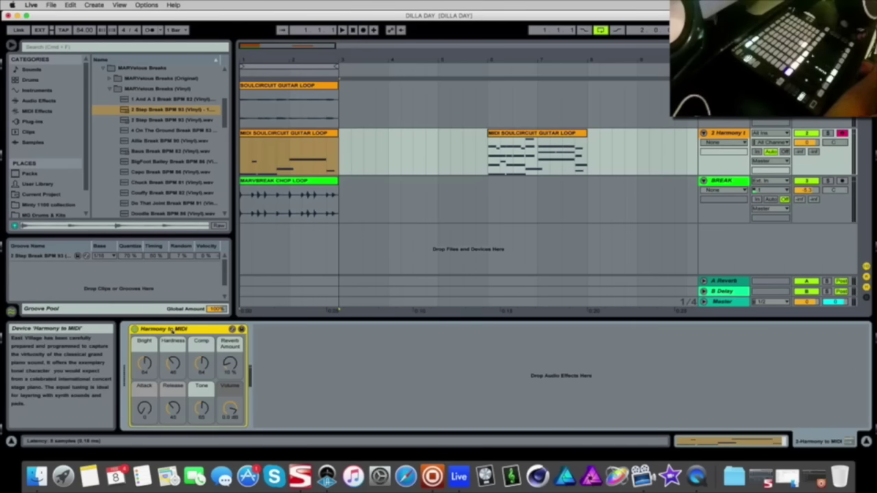
right_click(175, 332)
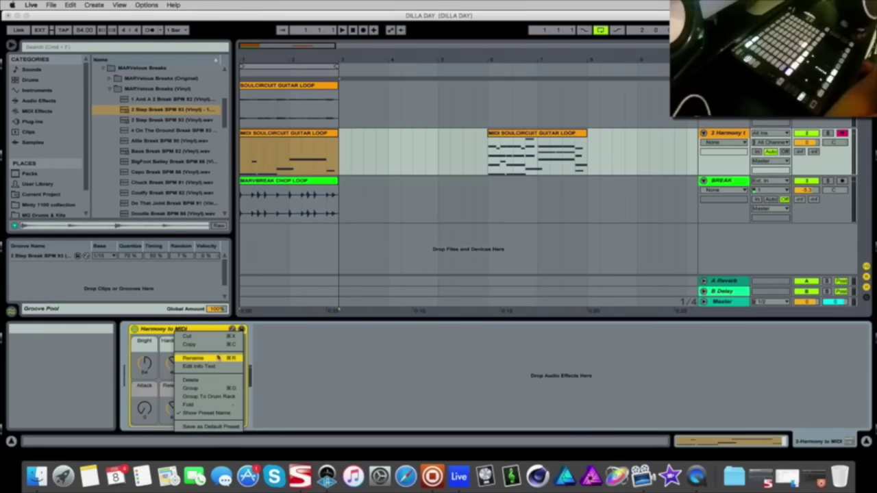
click(209, 380)
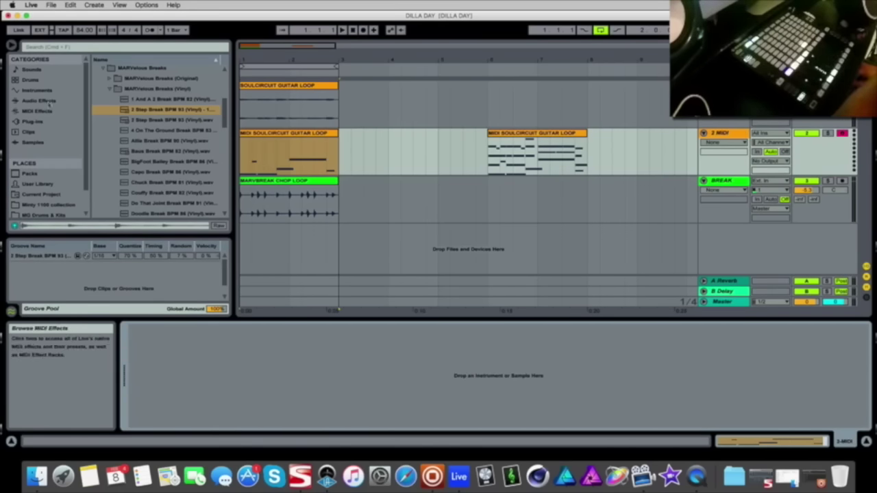
Step: Load the Kontakt 5 plug-in onto the MIDI track and open the King.nki instrument in it
click(31, 122)
drag(135, 153, 710, 374)
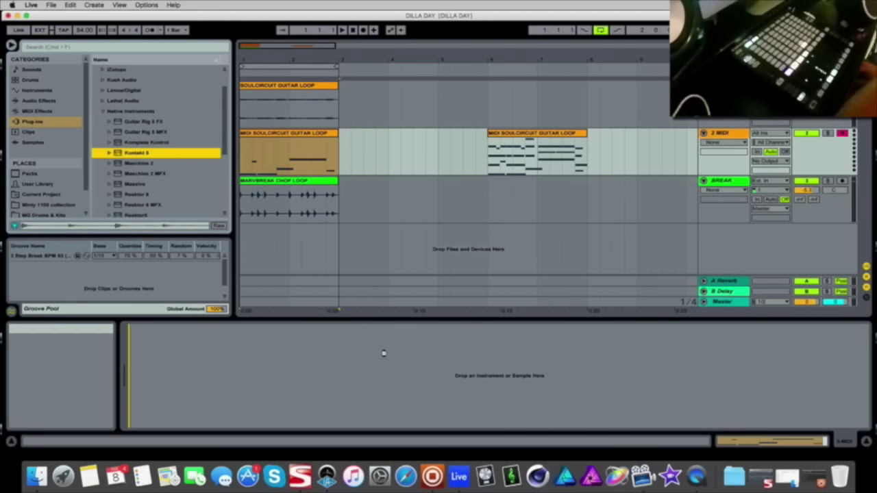
drag(384, 348, 385, 351)
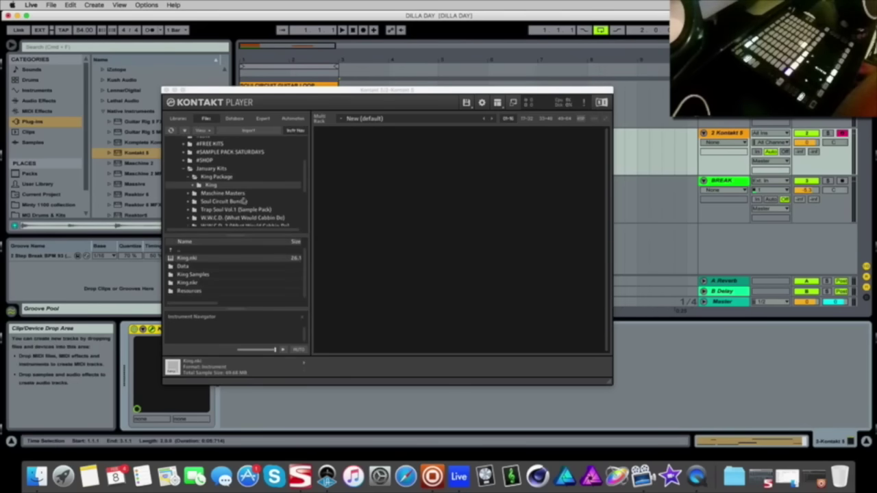
double_click(215, 187)
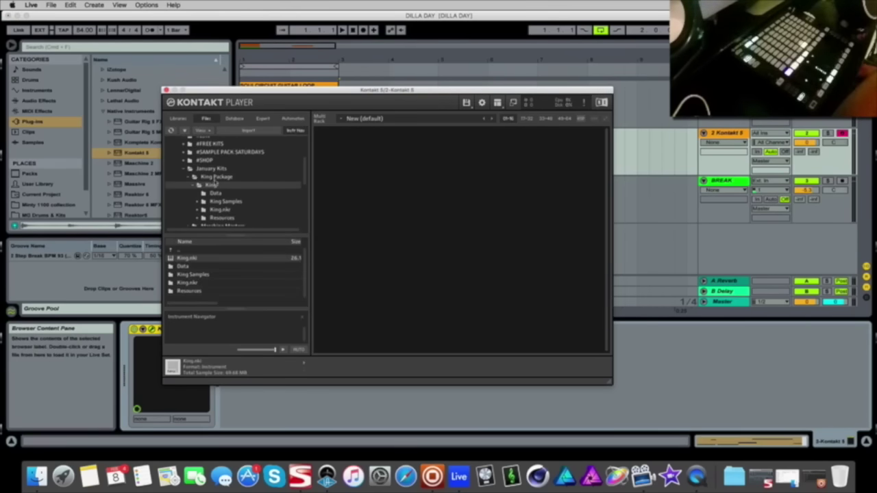
double_click(194, 260)
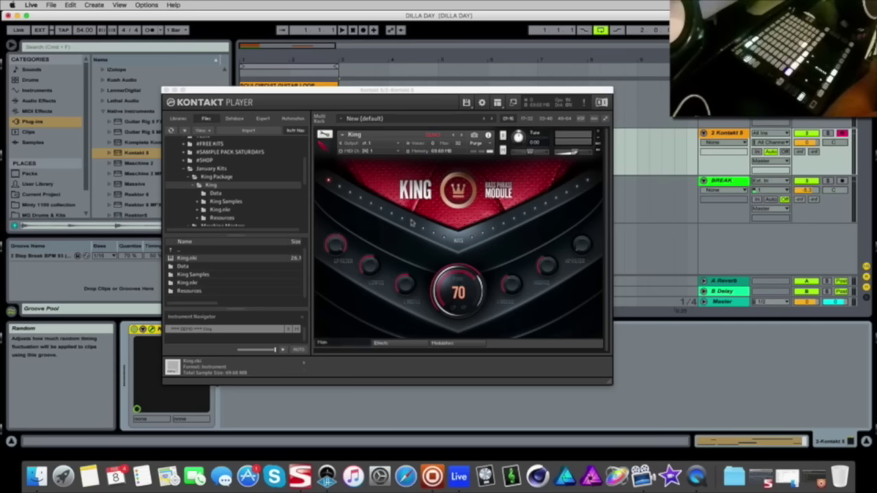
Step: Move the Kontakt window clear of the bass clip, play the loop and choose a different sound in the King module
drag(423, 90, 632, 117)
click(341, 31)
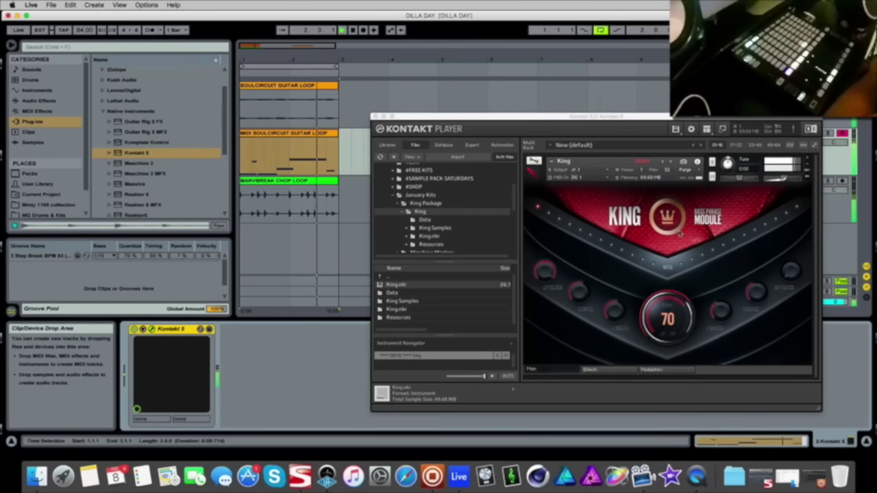
click(552, 216)
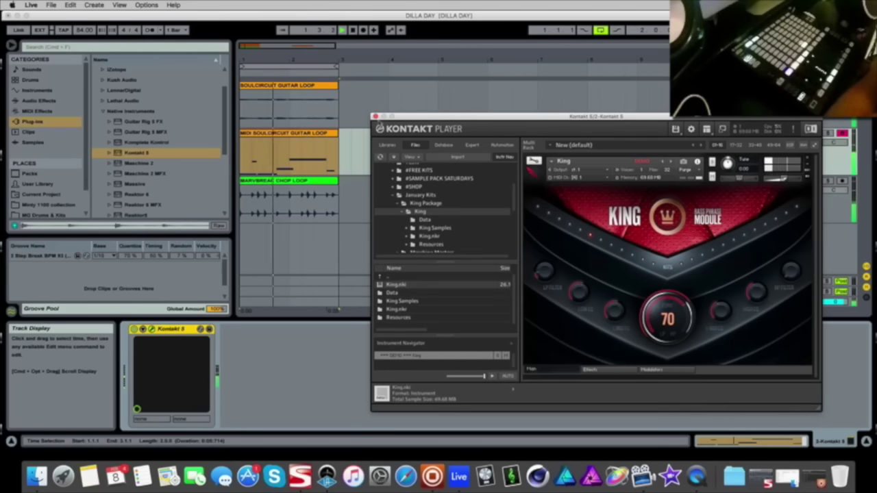
Step: Delete the B2 note from the bass MIDI clip, close the Kontakt window and stop playback
double_click(327, 134)
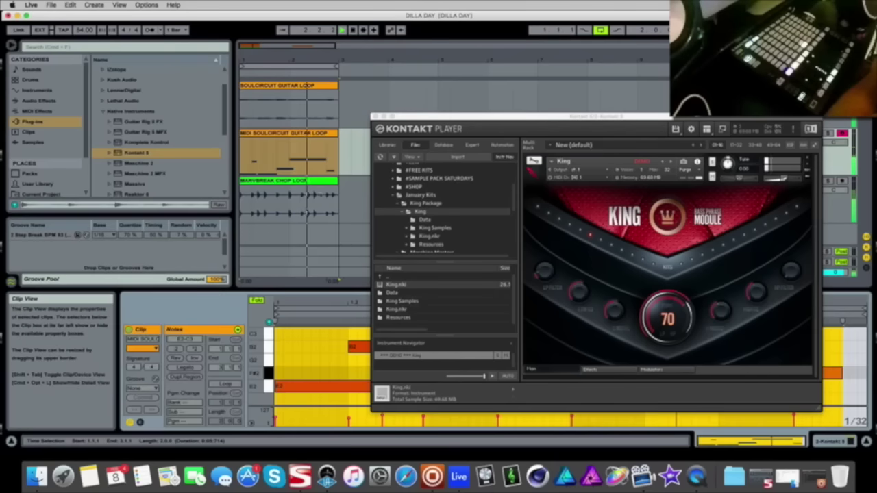
click(322, 350)
drag(327, 349, 365, 366)
key(Delete)
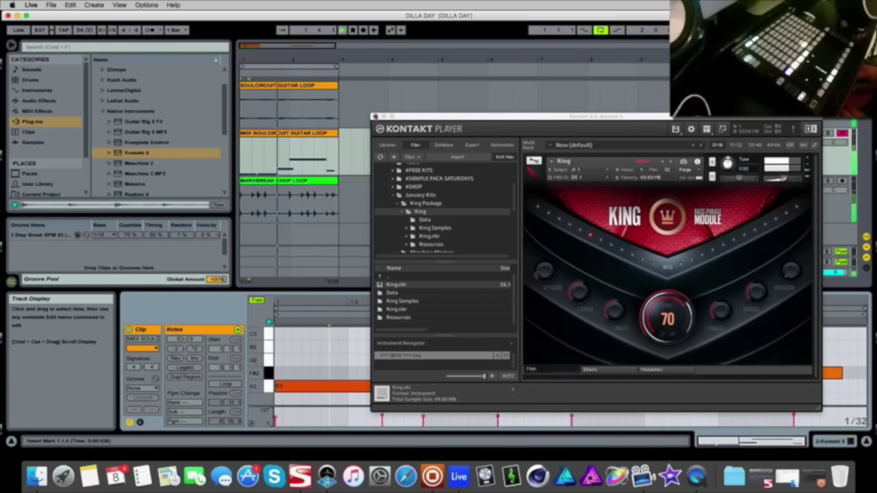
click(374, 117)
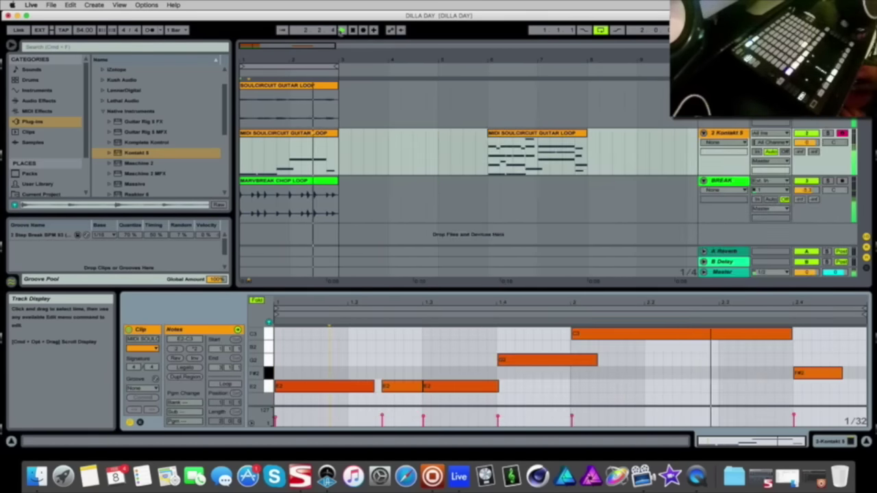
click(353, 32)
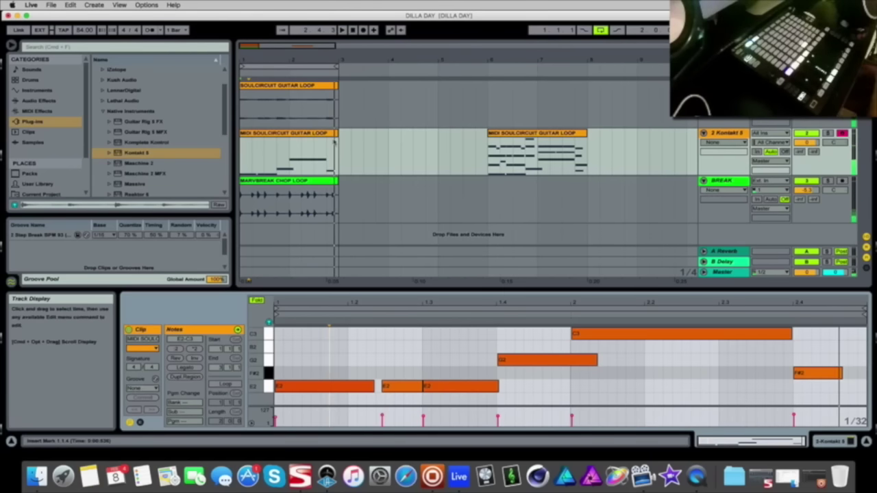
Step: Select the bass MIDI clip and reopen the track's Kontakt 5 window, moving it clear of the track controls
click(290, 144)
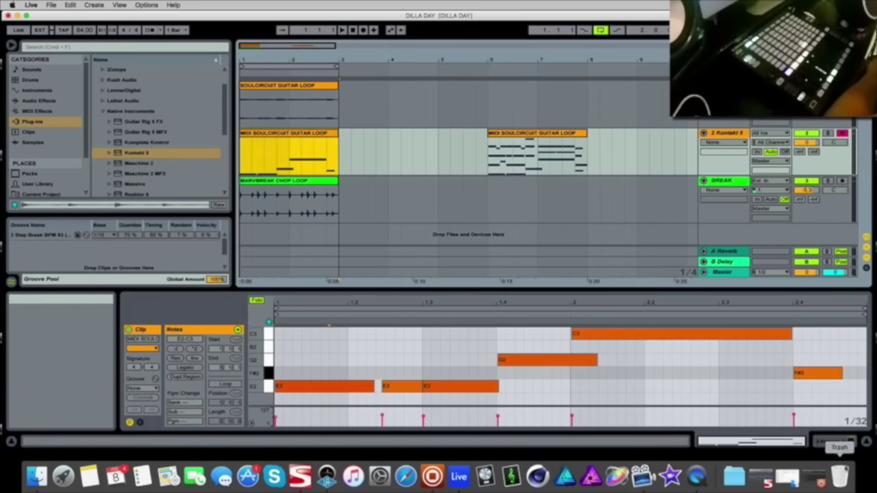
click(849, 441)
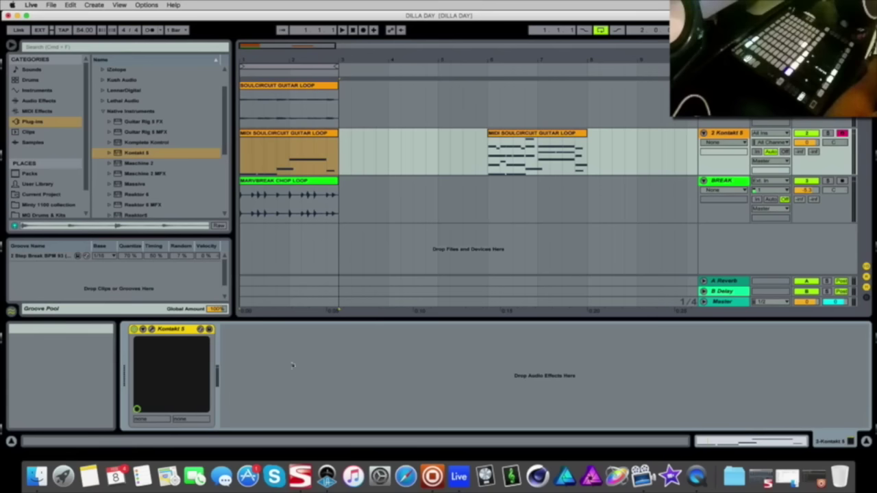
click(152, 329)
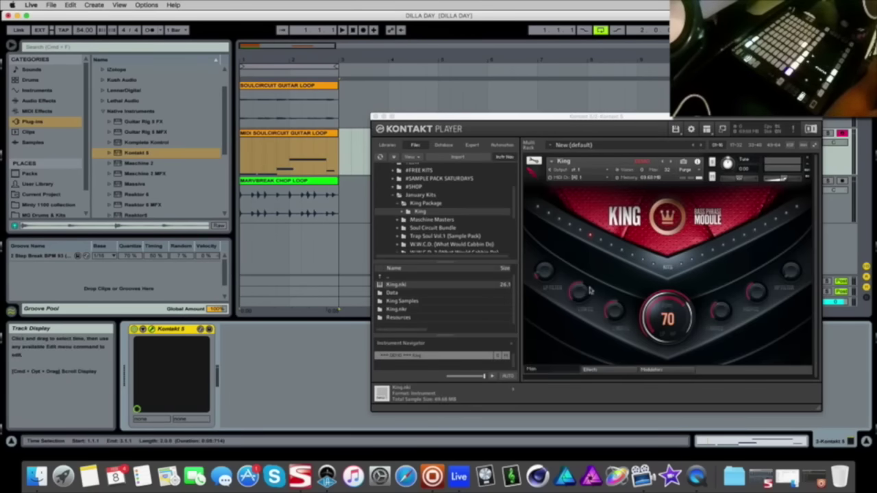
drag(658, 117, 618, 115)
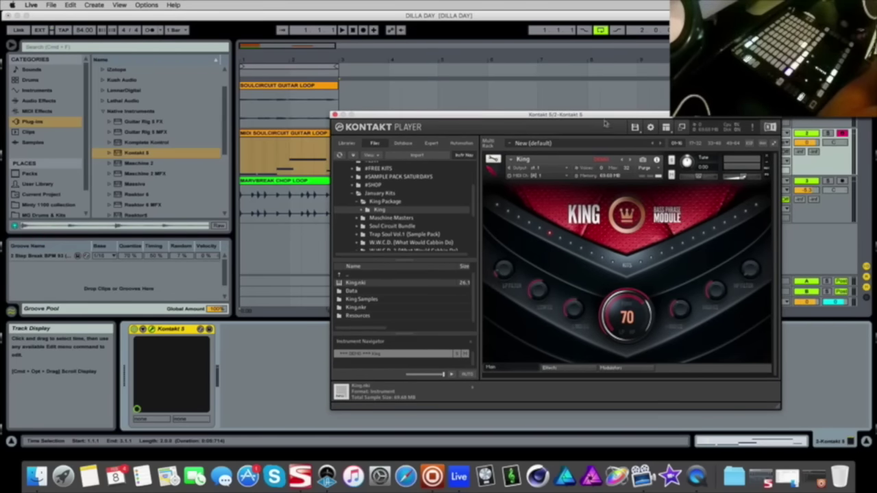
Step: Move the Kontakt window higher over the arrangement, recheck the King instrument and close the plug-in window
drag(589, 121, 555, 103)
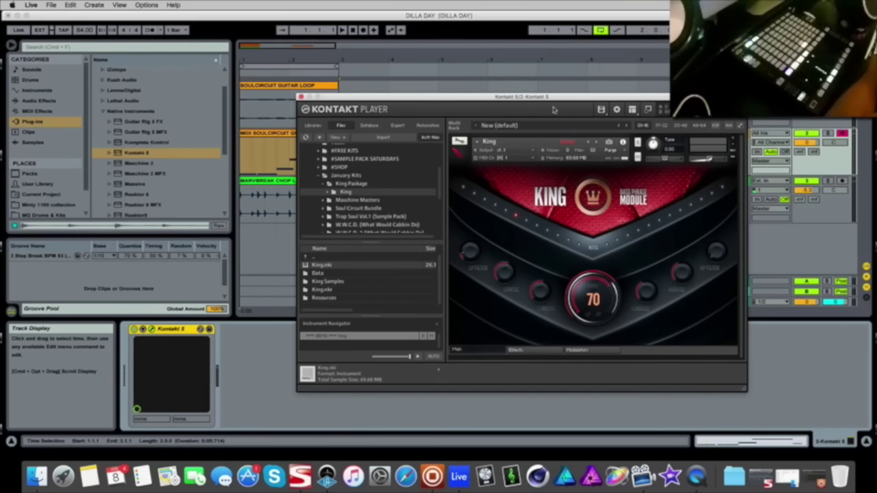
drag(558, 105, 557, 93)
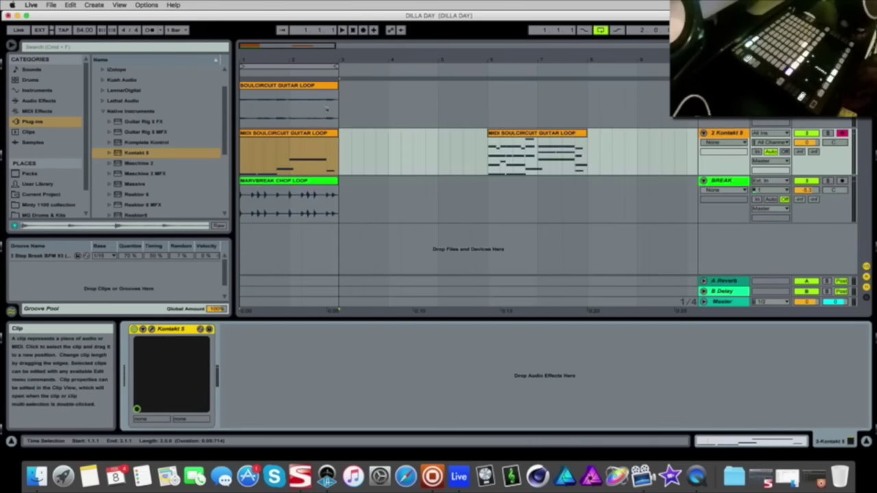
click(298, 86)
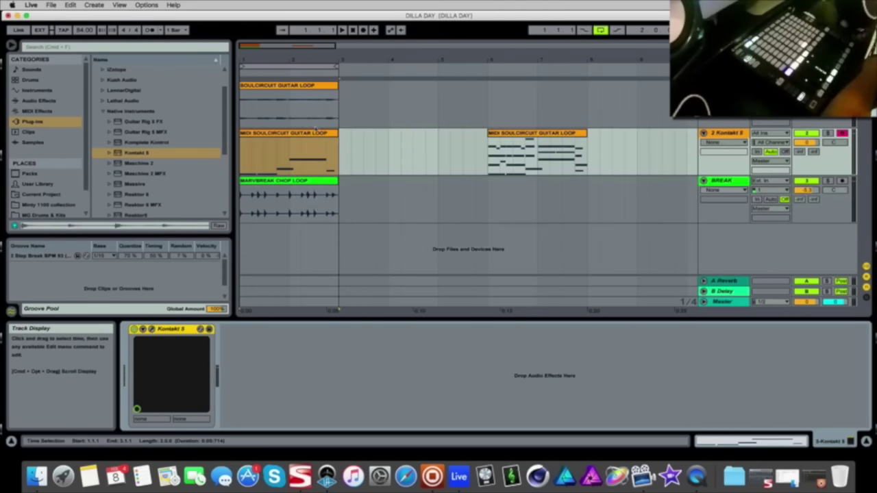
click(266, 137)
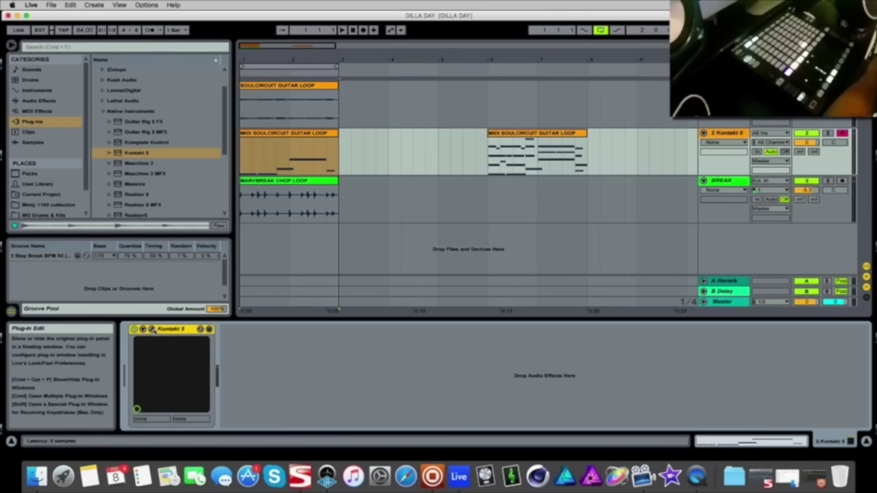
click(152, 329)
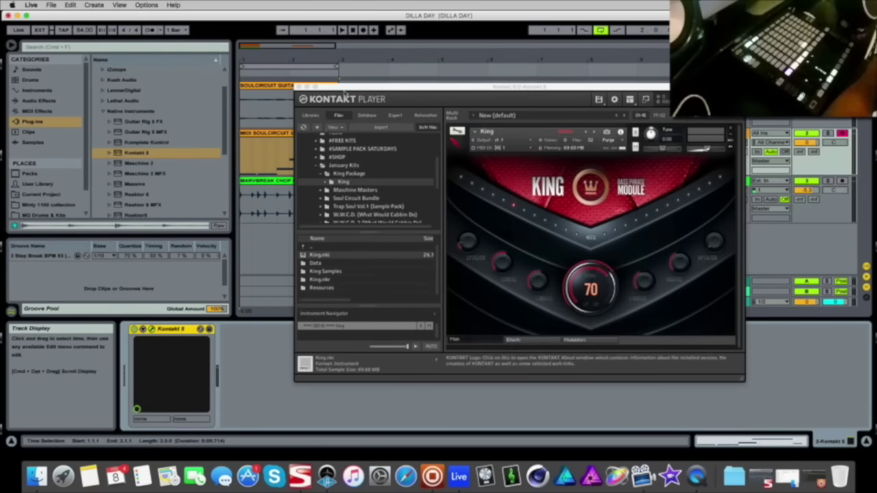
click(300, 86)
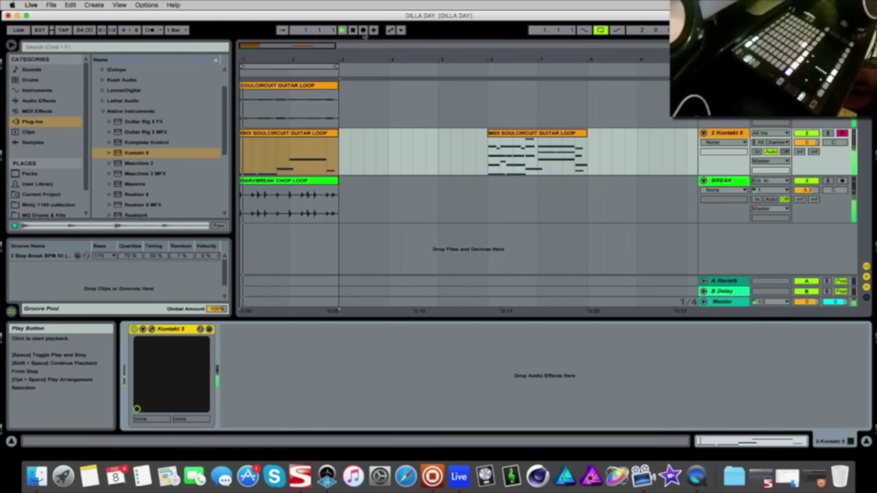
Step: Switch to Session View and add the De-esser.adv Compressor preset after Kontakt 5 on the Kontakt track
key(Tab)
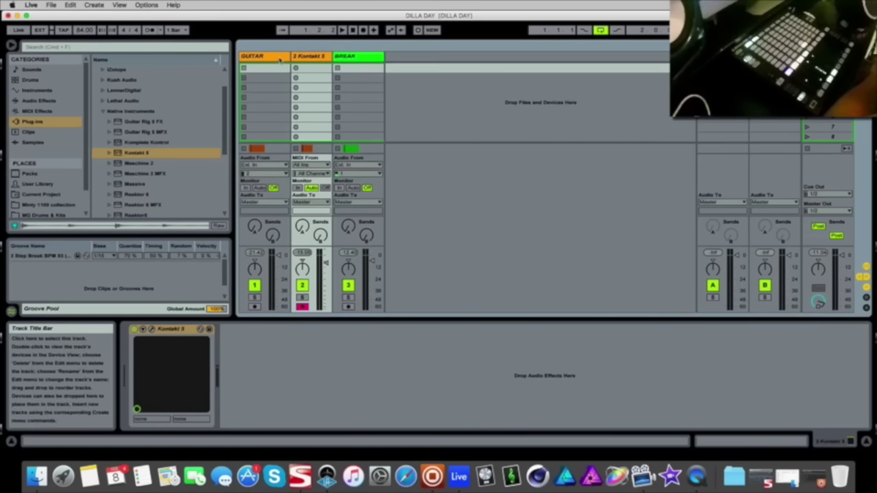
click(353, 59)
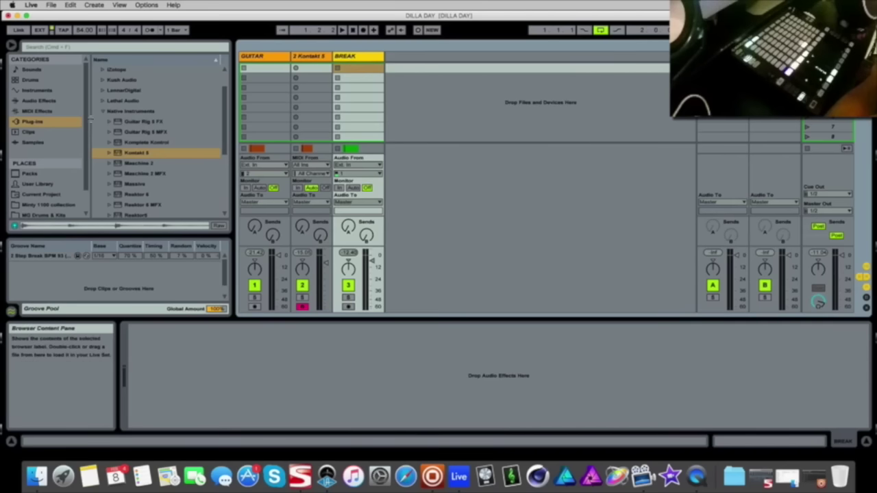
click(312, 57)
click(39, 101)
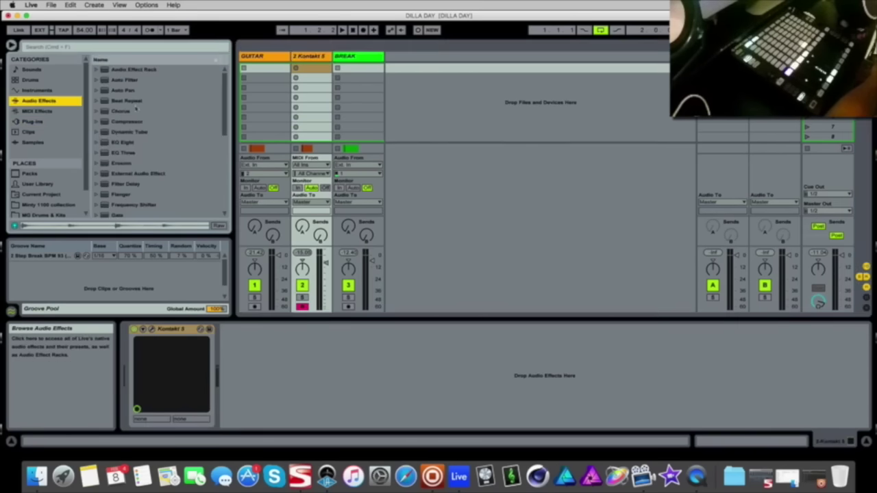
click(112, 122)
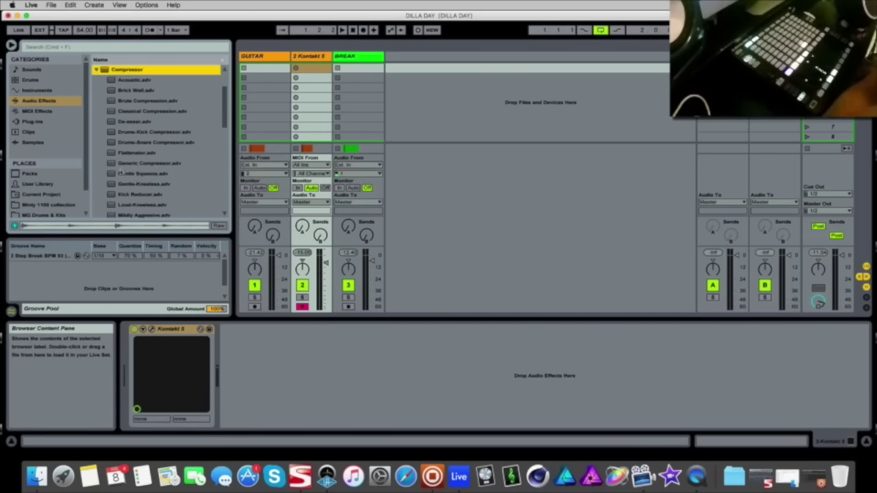
click(126, 123)
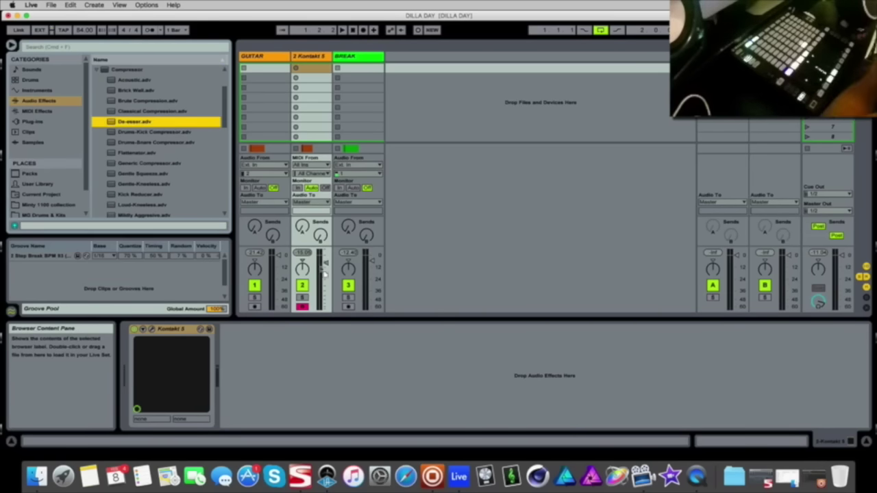
drag(332, 294, 384, 381)
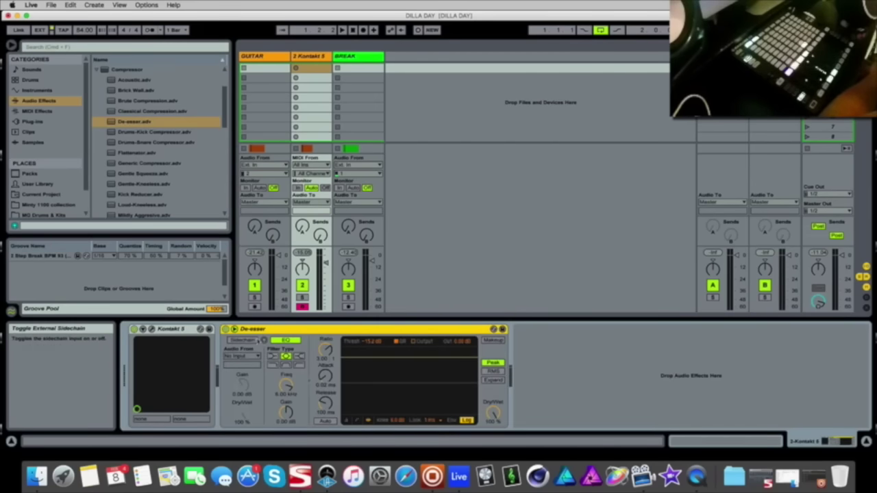
Step: Turn off the De-esser's sidechain EQ and enable its external sidechain with BREAK as the audio source
click(285, 341)
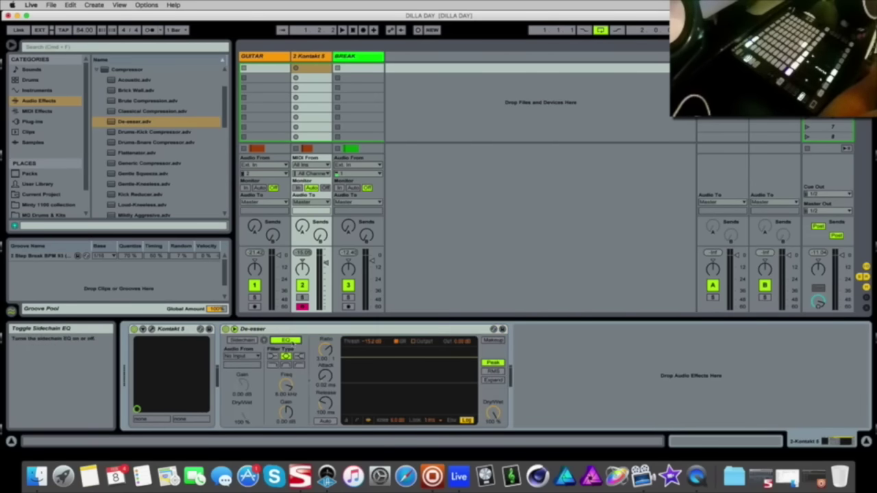
click(241, 340)
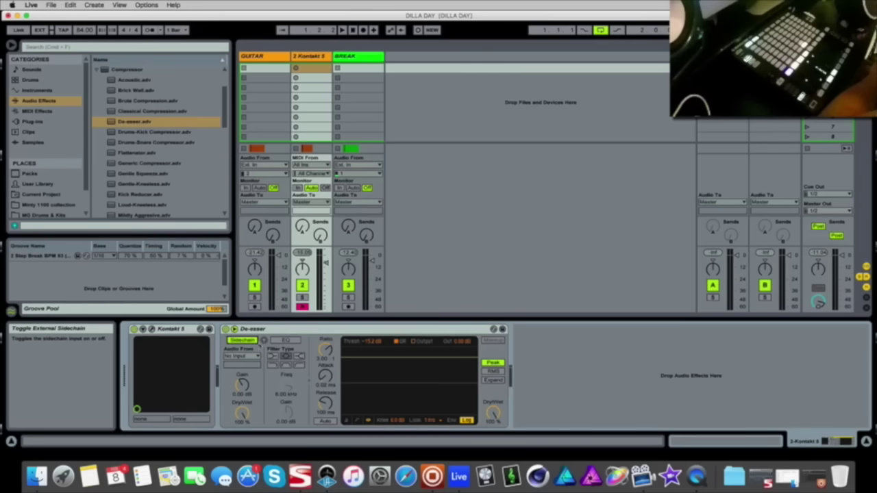
click(241, 356)
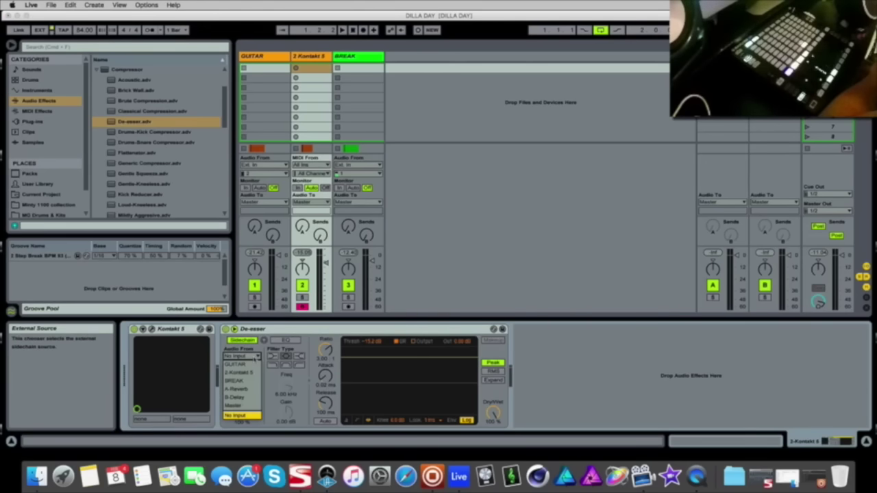
click(237, 381)
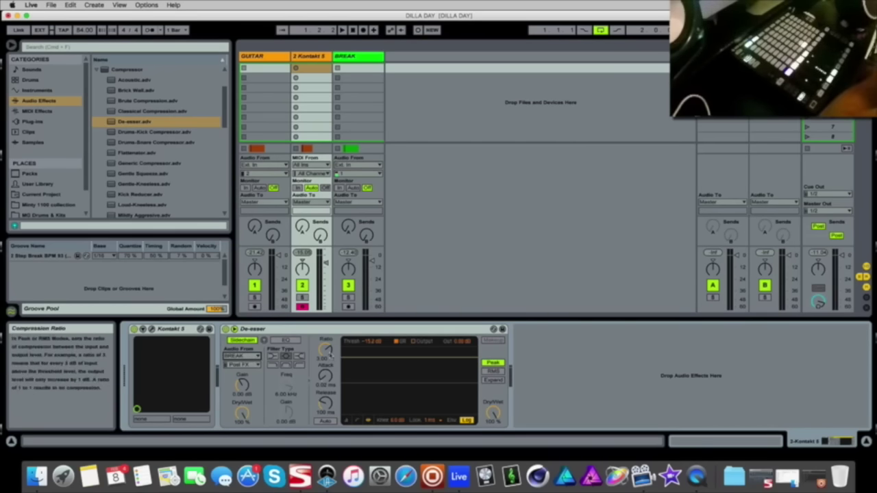
Step: Set the De-esser's ratio to about 2.03:1, attack to 0.01 ms and release to 30.7 ms, adjusting its threshold in the transfer curve during playback
drag(329, 353, 330, 356)
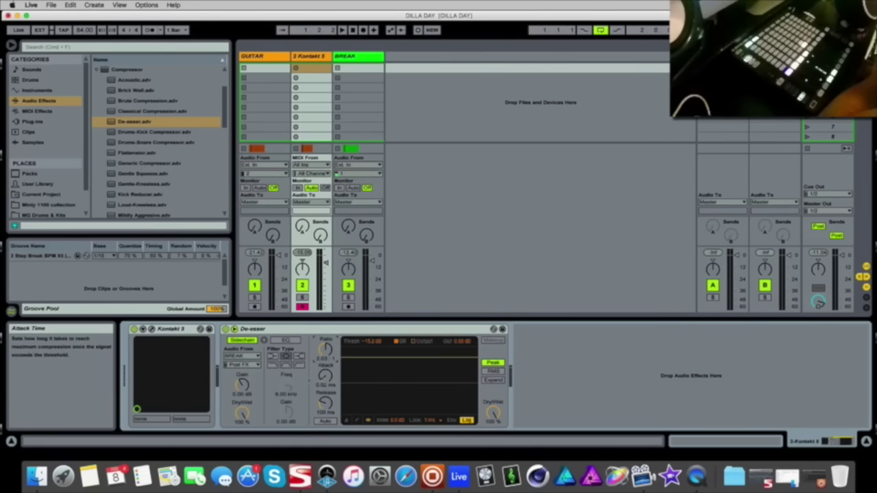
click(357, 421)
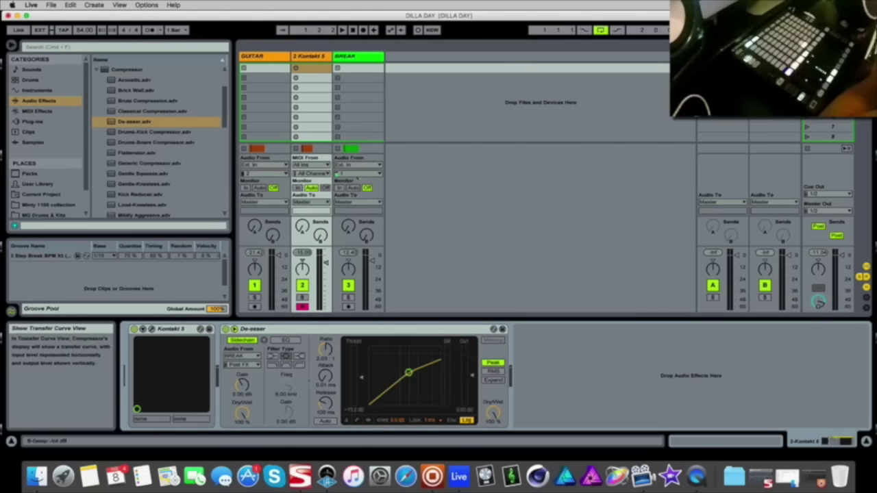
key(space)
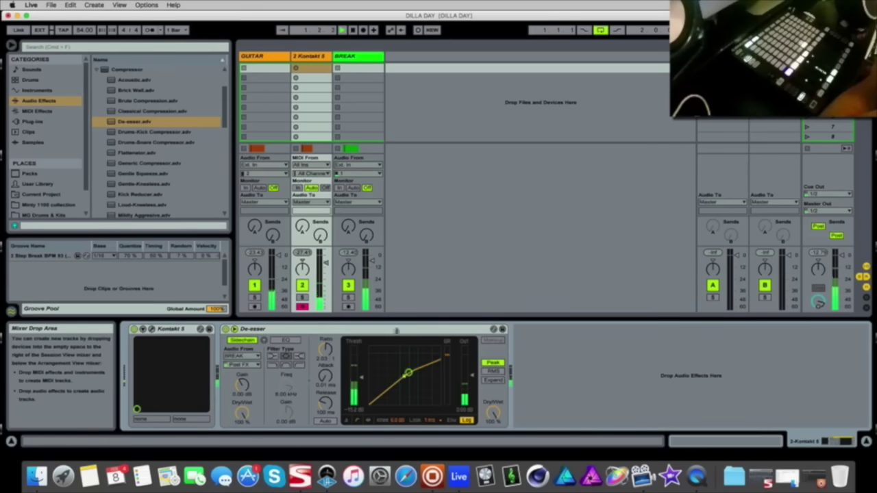
drag(362, 378, 362, 393)
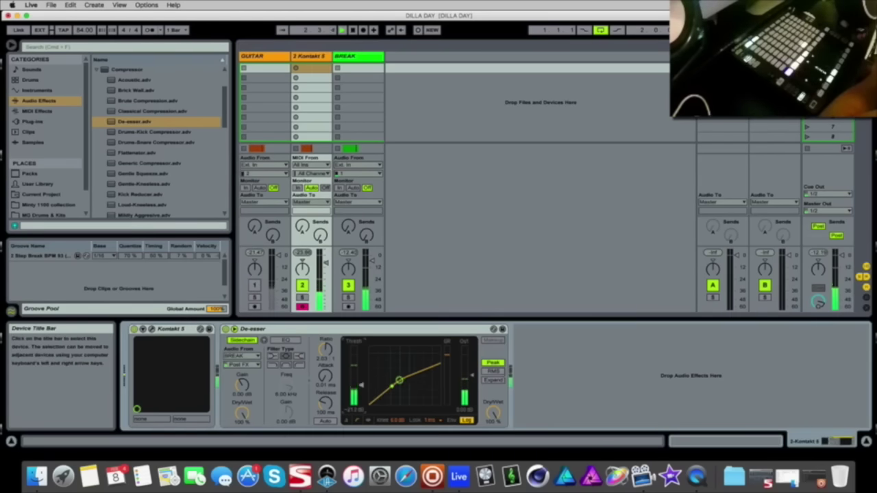
drag(362, 385, 361, 361)
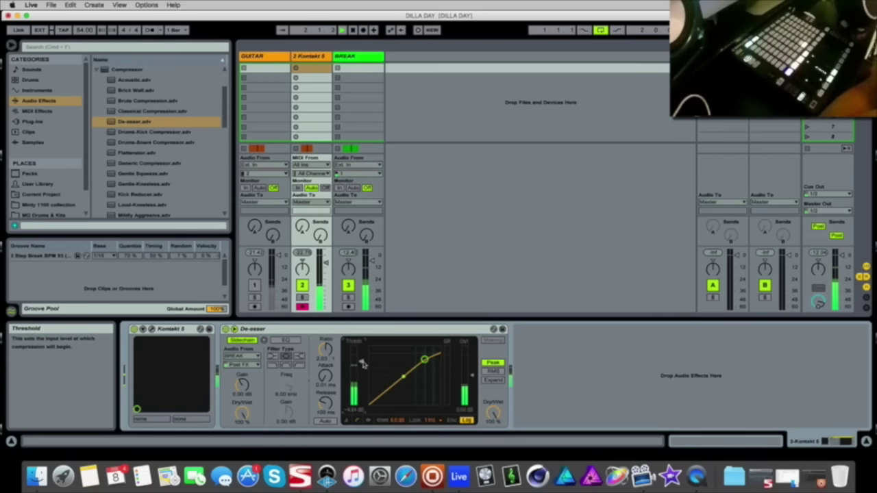
mouse_move(363, 364)
mouse_down()
mouse_move(360, 385)
mouse_move(361, 368)
mouse_up()
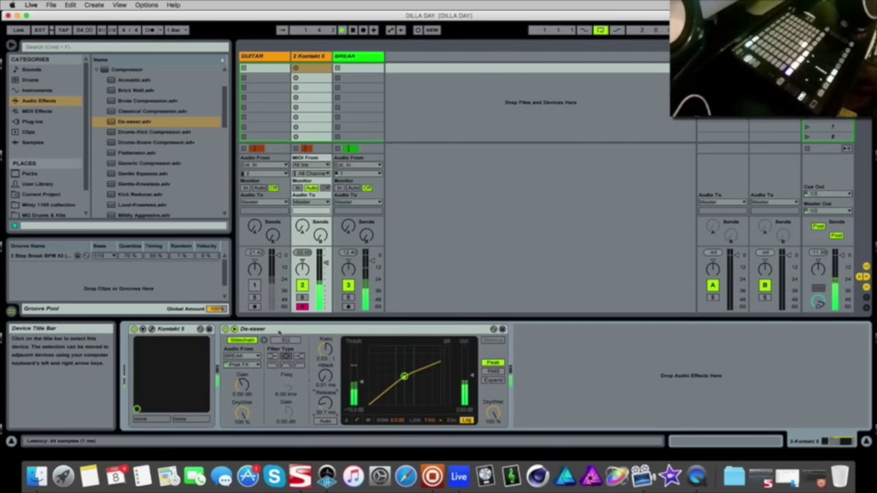
Step: Copy the sidechained De-esser from the Kontakt 5 track onto the GUITAR track
click(279, 331)
click(268, 55)
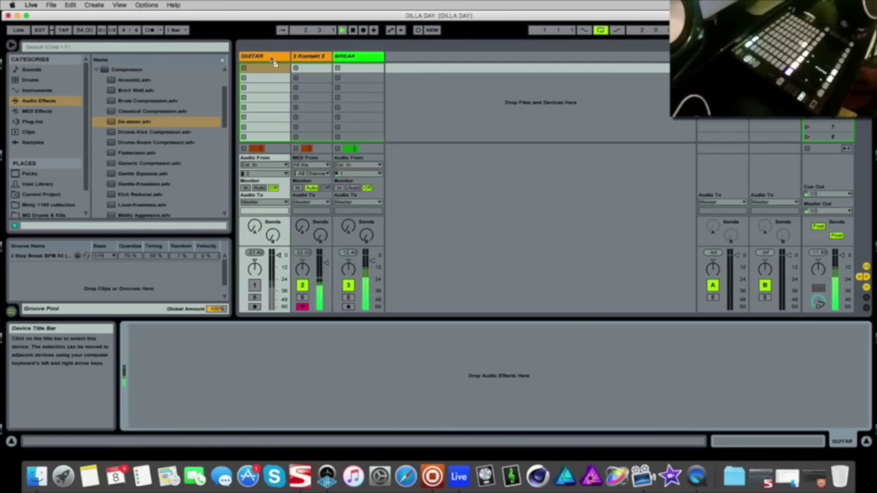
drag(272, 59, 271, 58)
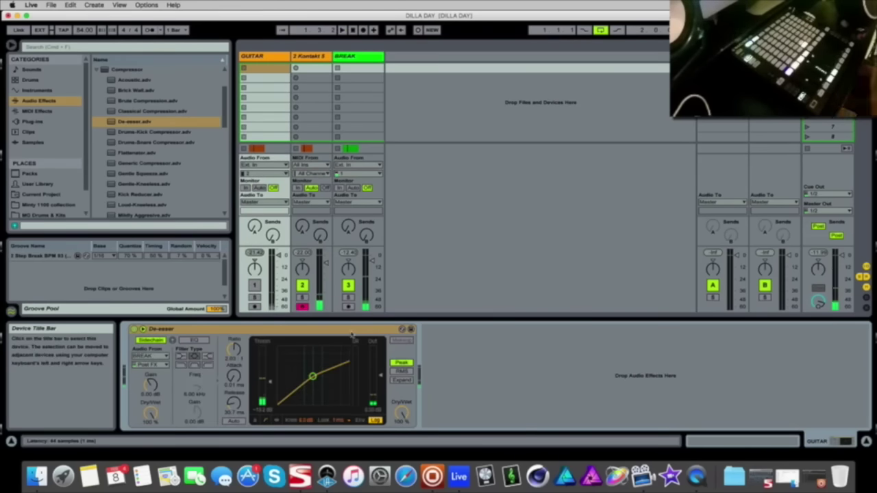
click(314, 58)
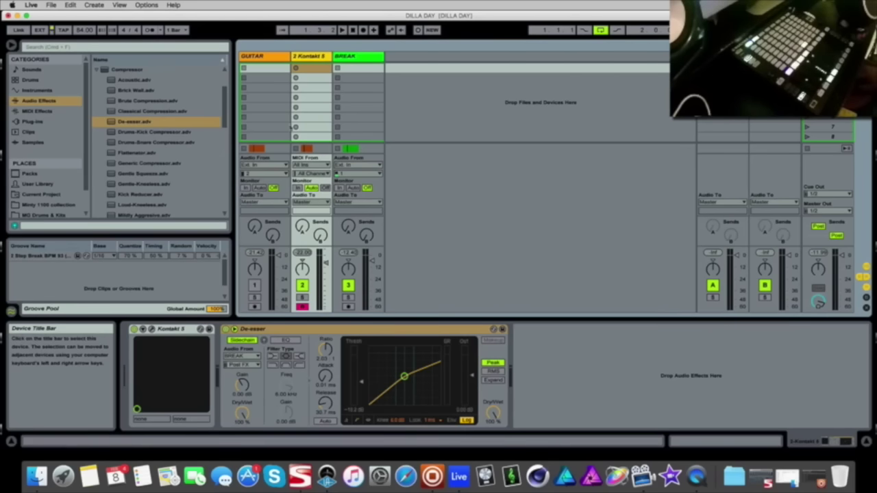
click(276, 57)
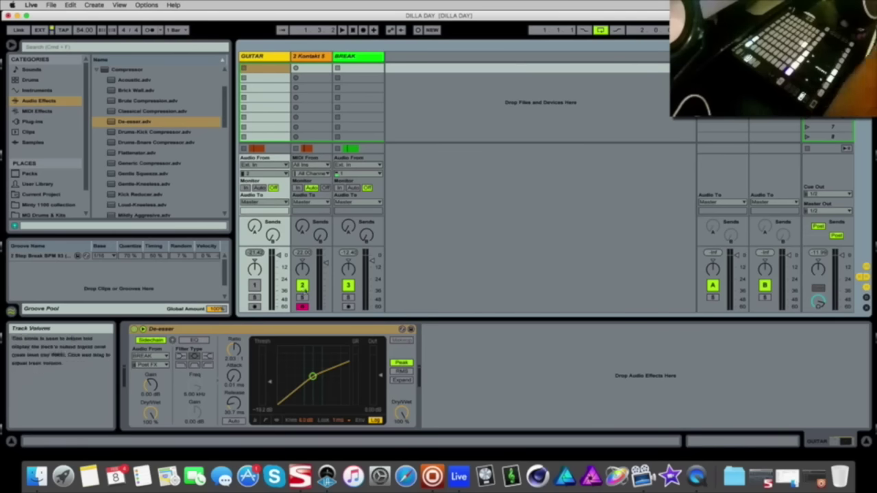
Step: Adjust the GUITAR track's De-esser threshold during playback with the Kontakt track muted, and bring the Kontakt track back into the mix
click(255, 285)
key(space)
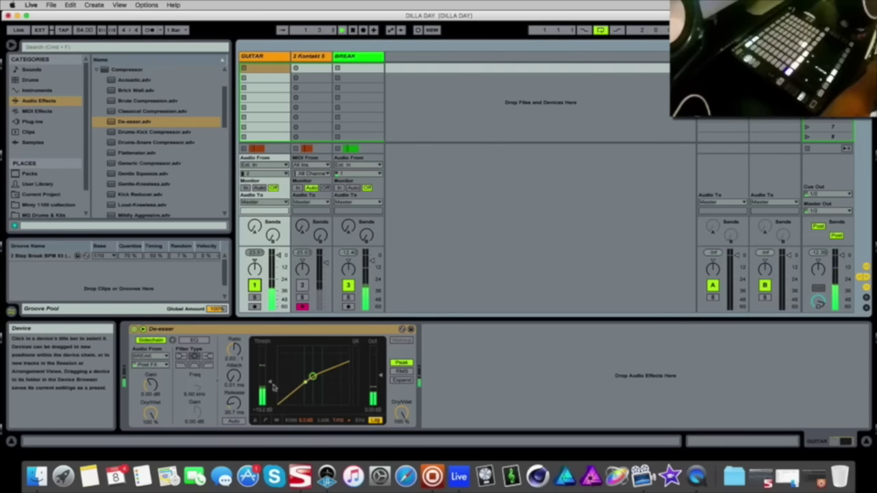
mouse_move(271, 385)
mouse_down()
mouse_move(269, 404)
mouse_move(269, 391)
mouse_up()
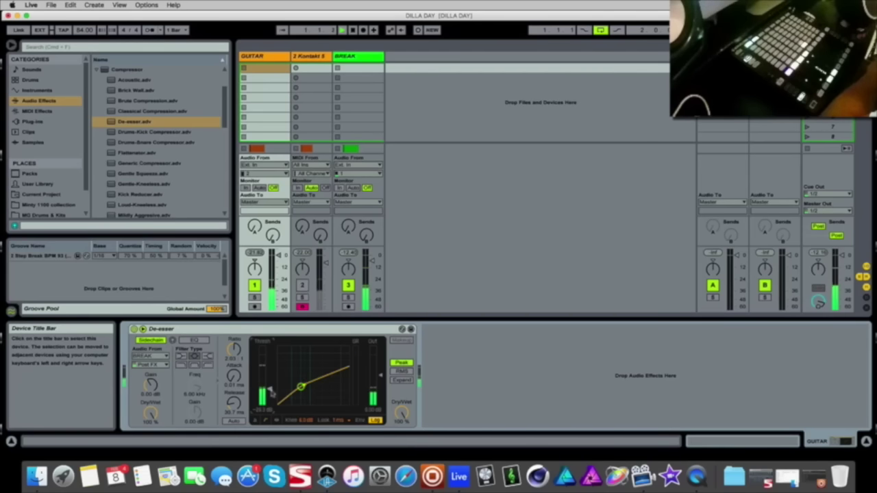
drag(271, 391, 270, 386)
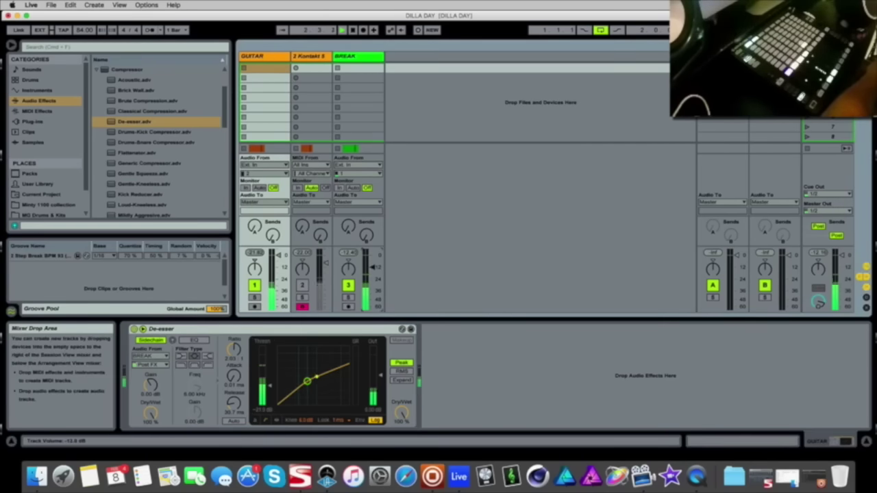
click(302, 285)
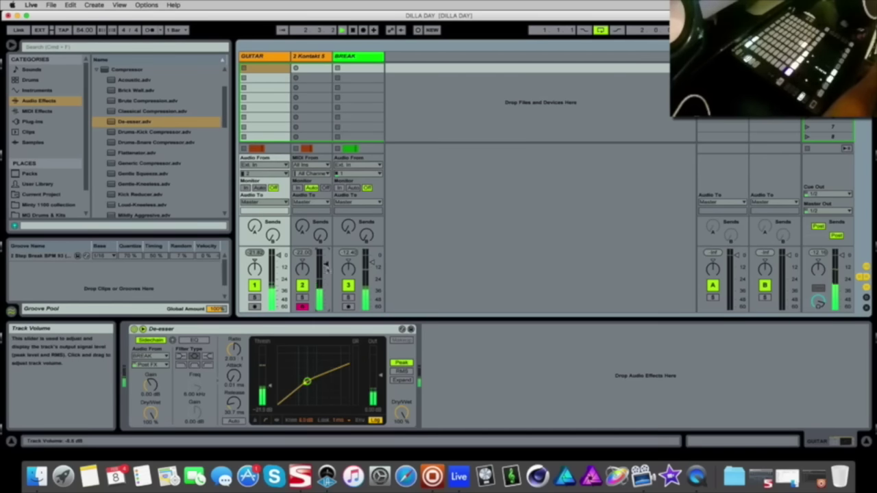
click(353, 30)
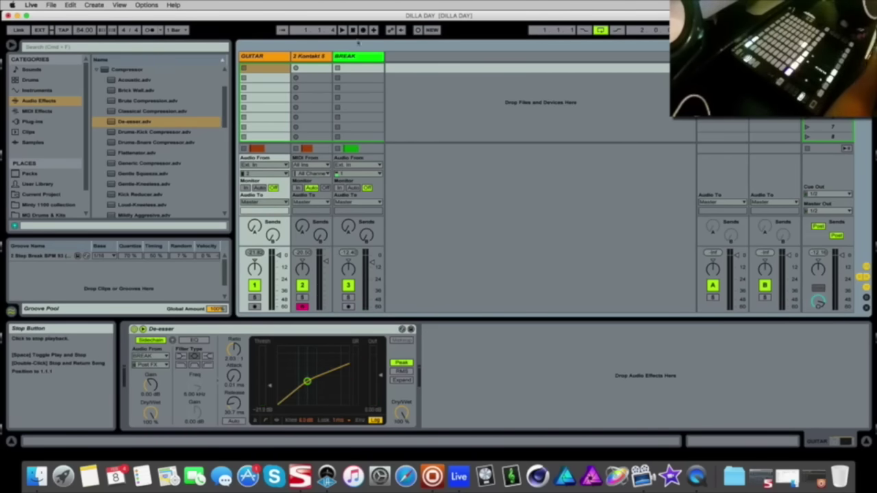
Step: Compare the De-esser devices on the GUITAR and Kontakt 5 tracks
click(351, 58)
click(321, 57)
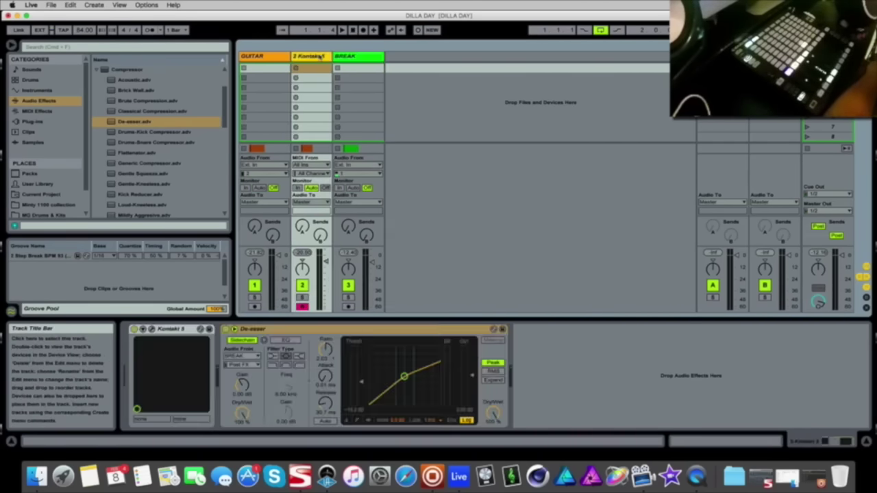
click(273, 58)
click(322, 56)
click(271, 58)
click(313, 58)
Step: Collapse the Compressor presets in the browser and expand the VST plug-ins down to the UAD effects
click(349, 57)
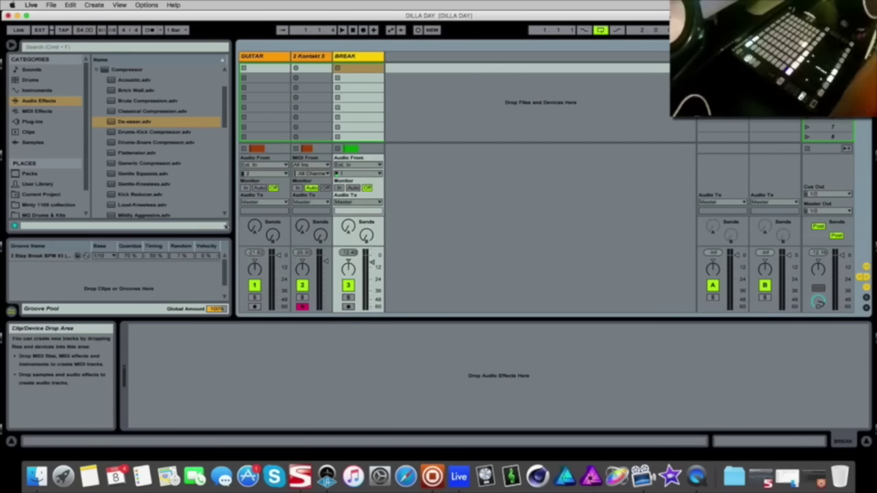
click(96, 70)
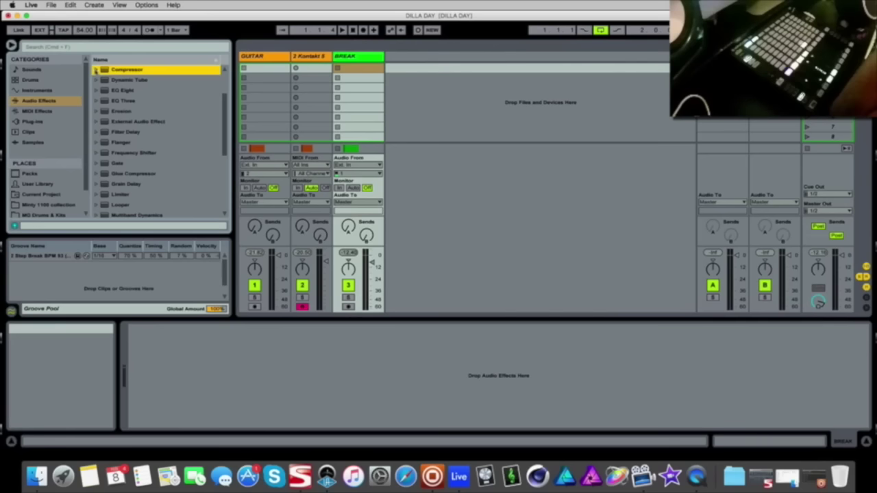
scroll(157, 153, down, 2)
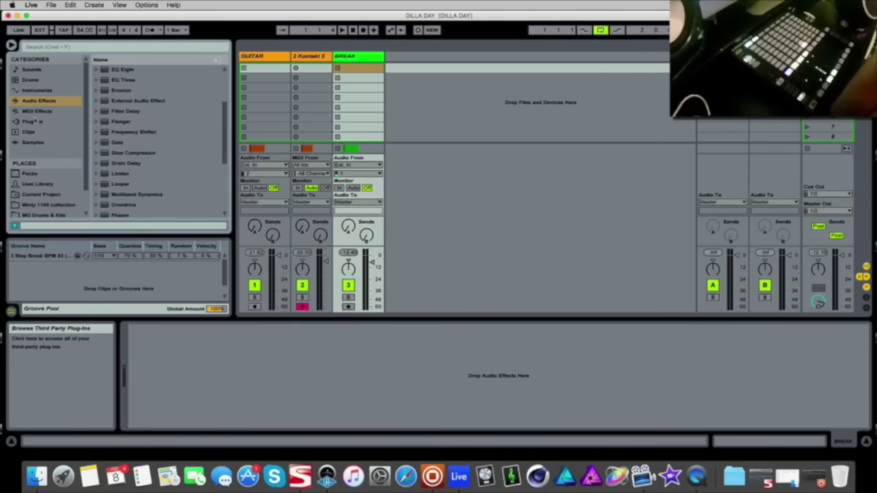
click(34, 121)
scroll(101, 115, down, 2)
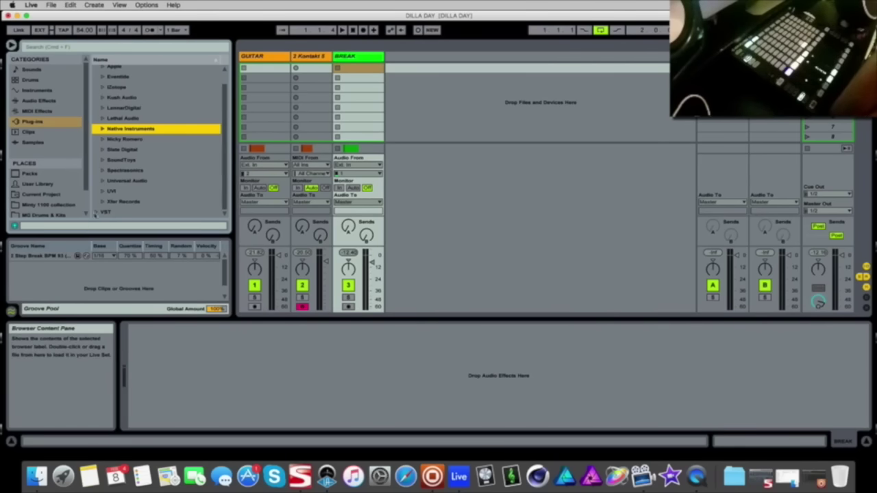
click(97, 213)
click(101, 101)
scroll(103, 110, down, 1)
click(107, 93)
Step: Add UAD Little Labs VOG after the De-esser on the Kontakt 5 track
scroll(113, 106, down, 10)
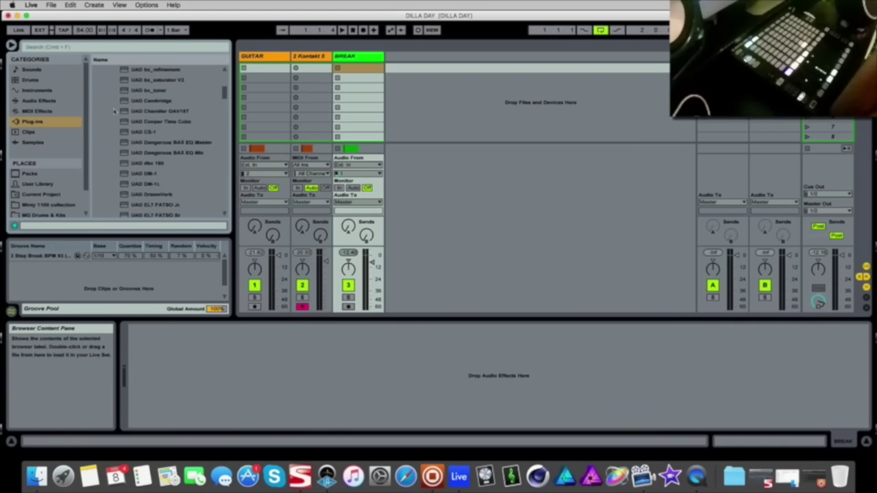
scroll(114, 111, down, 6)
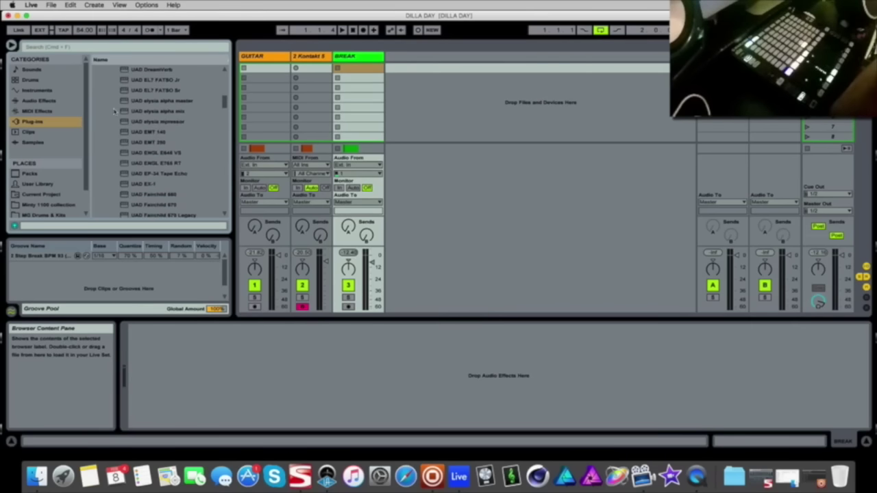
scroll(115, 111, down, 7)
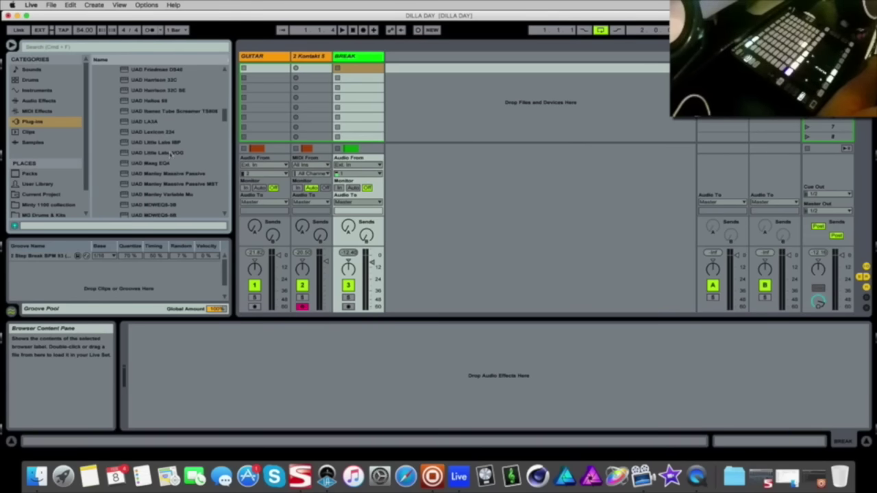
click(171, 153)
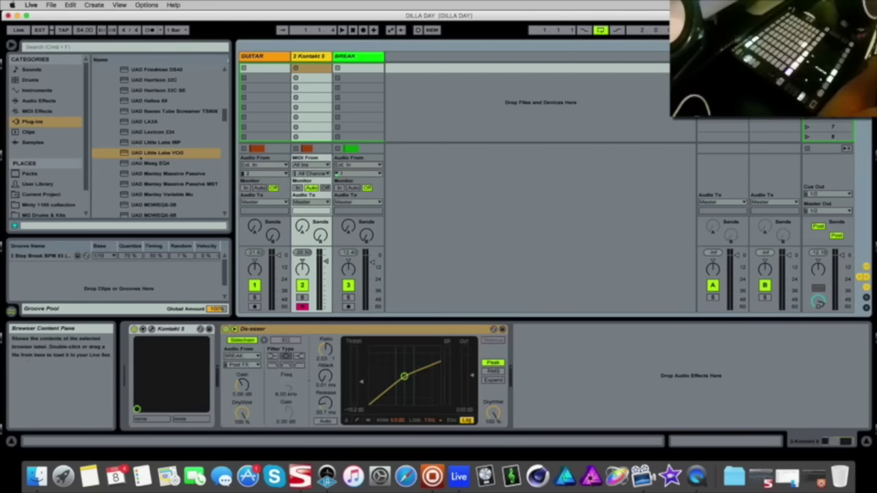
drag(144, 157, 562, 345)
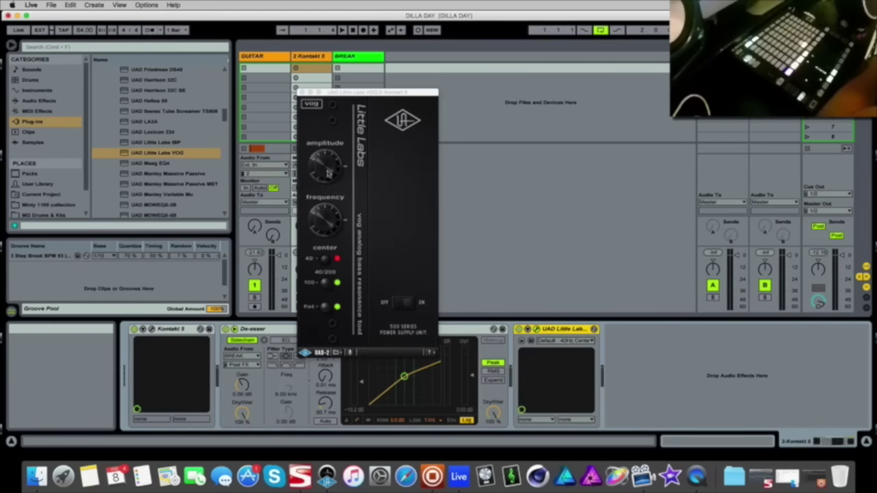
Step: Play the bass alone and try the VOG's 40 and 100 center switches, keeping its window clear of the mixer
key(space)
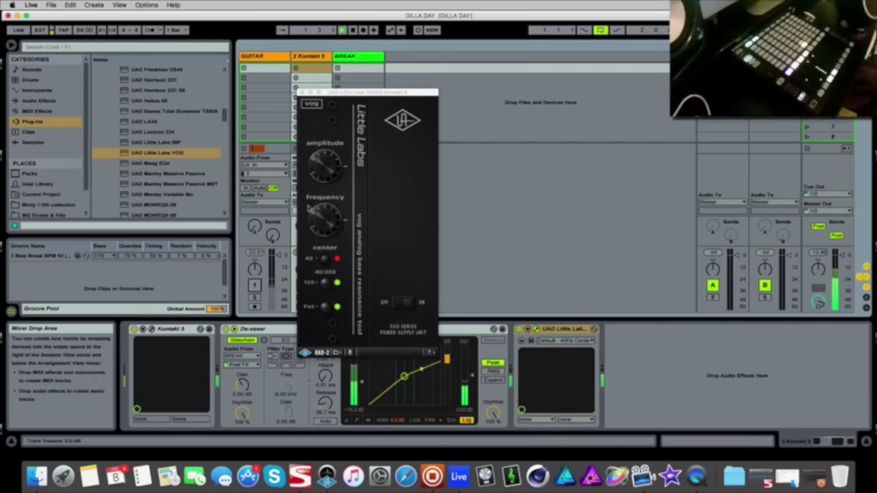
drag(370, 91, 744, 105)
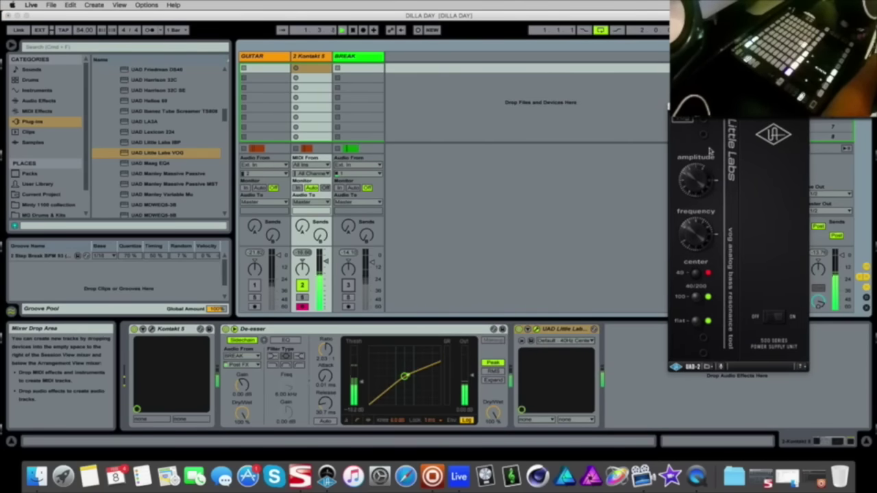
click(697, 274)
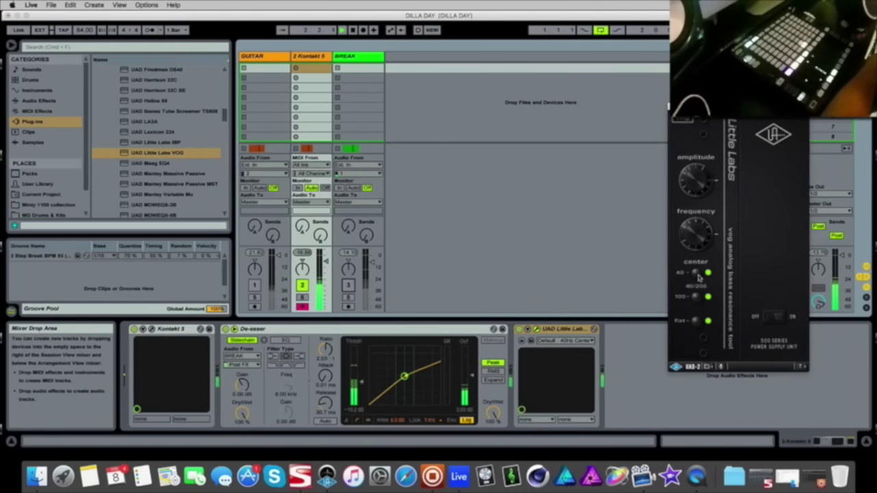
click(698, 302)
click(699, 303)
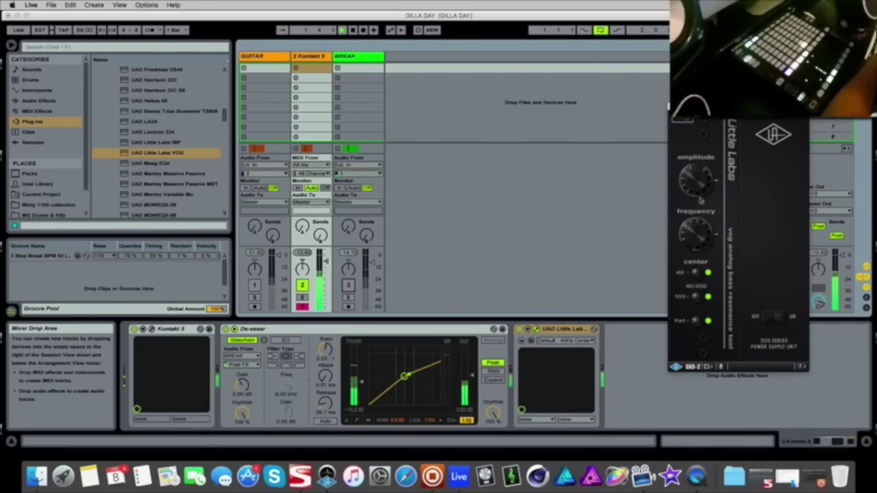
Step: Bring the BREAK track back in and compare the bass with the VOG bypassed, rebalancing the Kontakt 5 track's volume
click(348, 286)
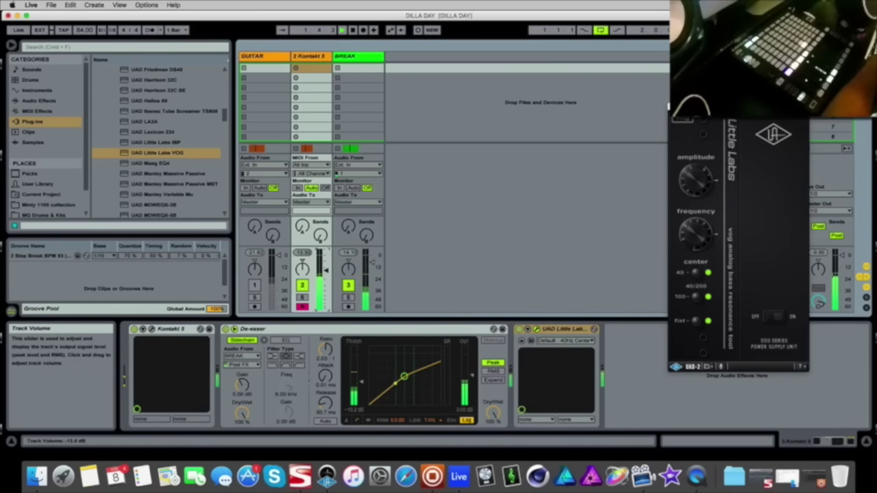
click(536, 330)
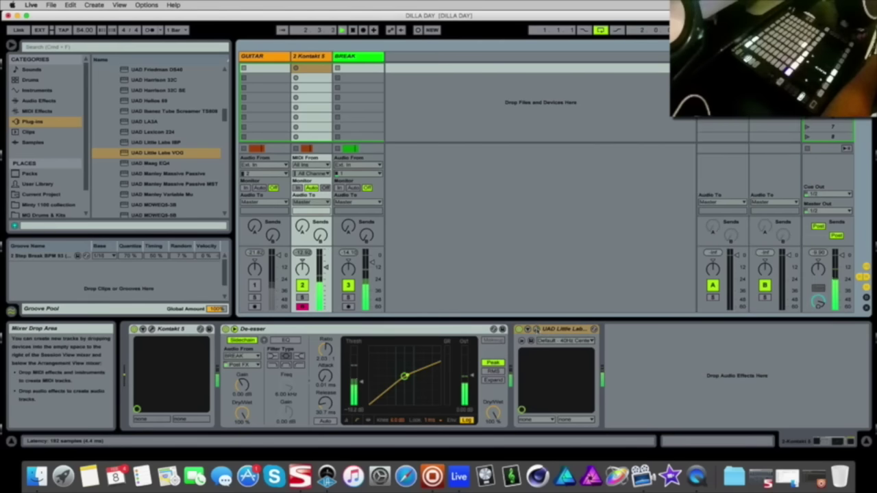
click(520, 330)
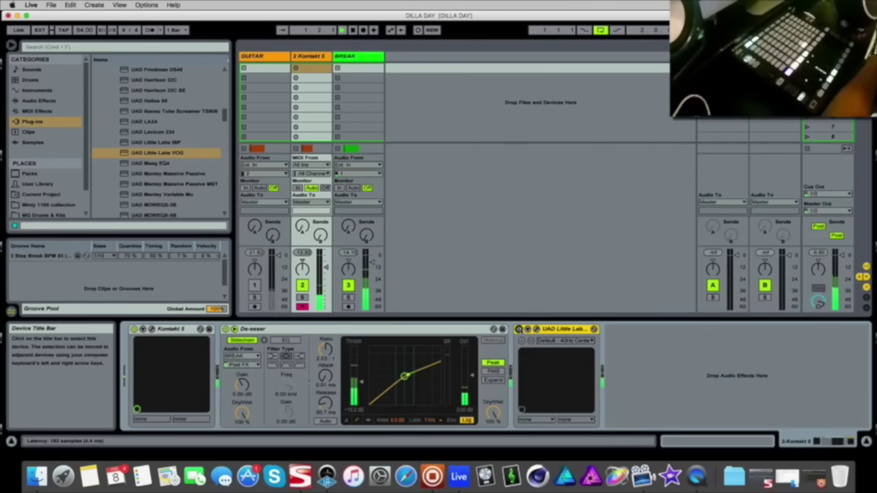
click(519, 330)
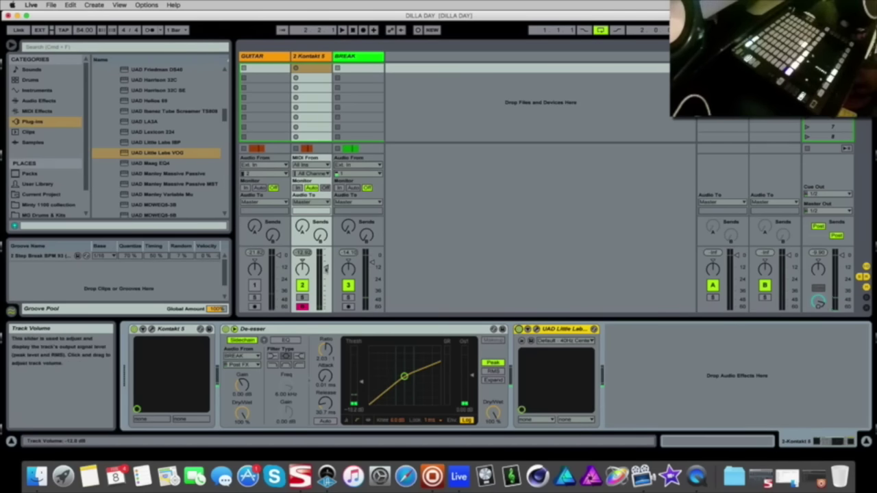
click(326, 267)
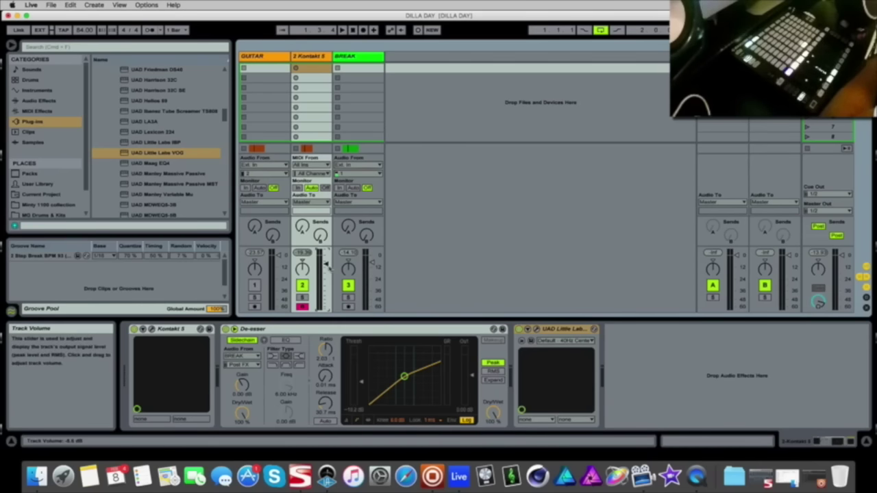
key(space)
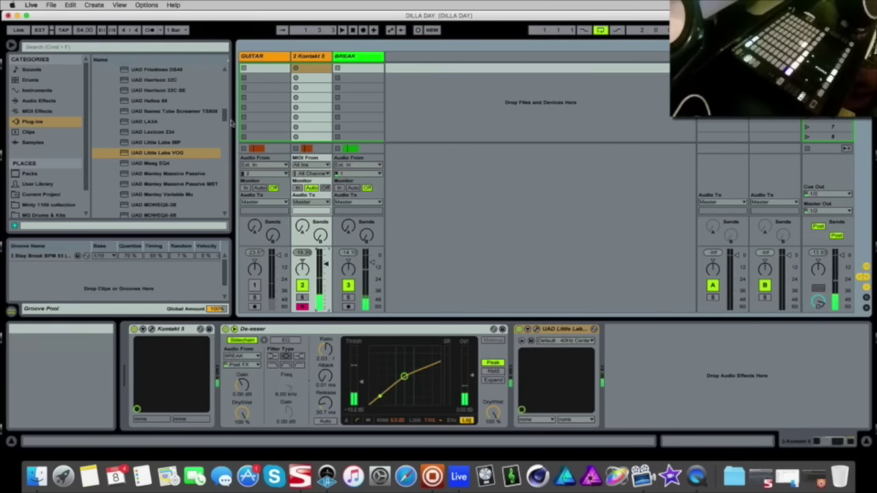
Step: Add UAD Pultec EQP-1A to the Master track
drag(223, 115, 229, 141)
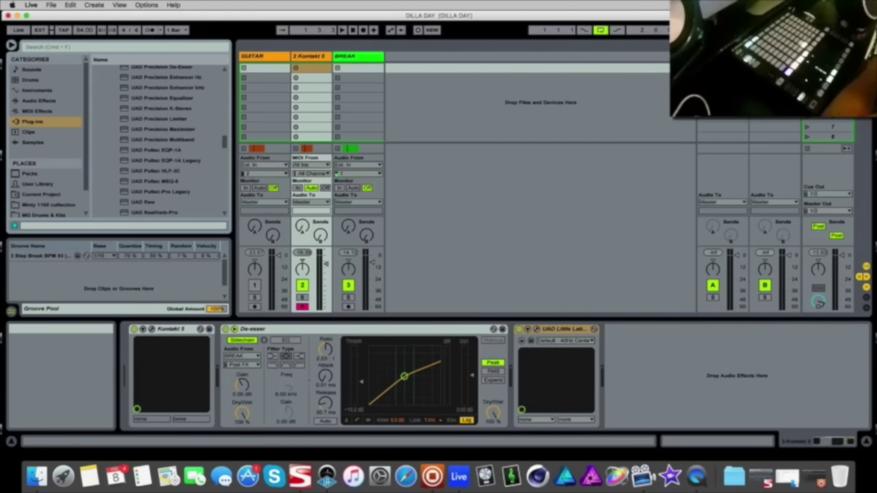
click(827, 56)
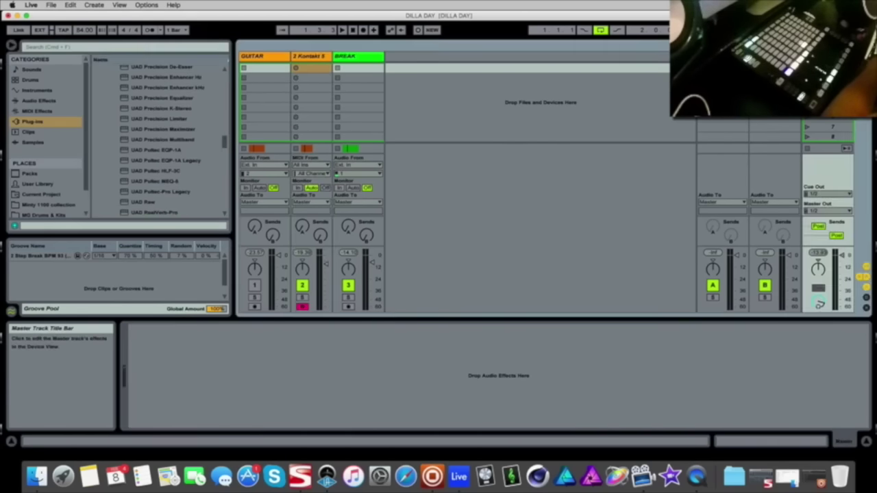
click(172, 156)
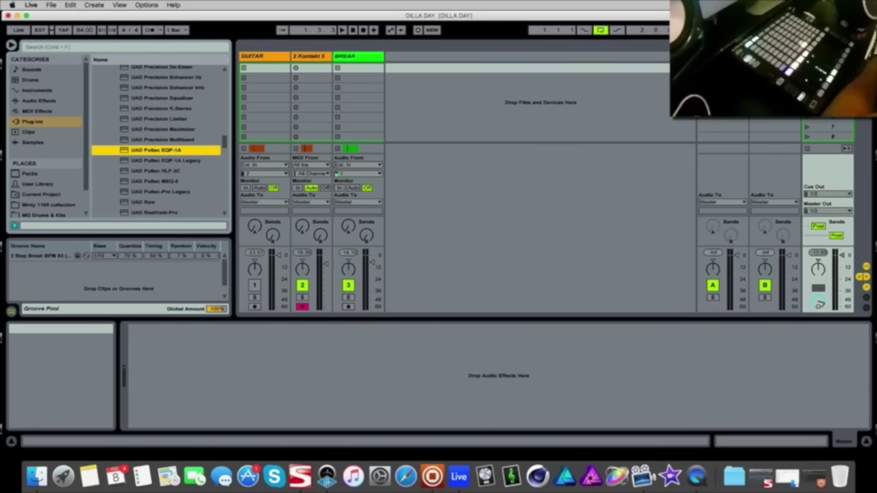
key(Return)
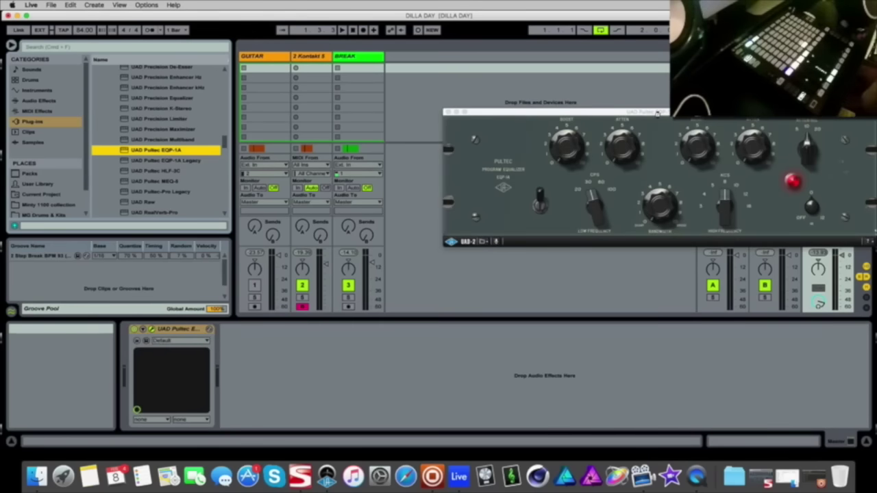
Step: Set the Pultec EQP-1A's low frequency to 20 CPS and close its window
drag(656, 113, 494, 192)
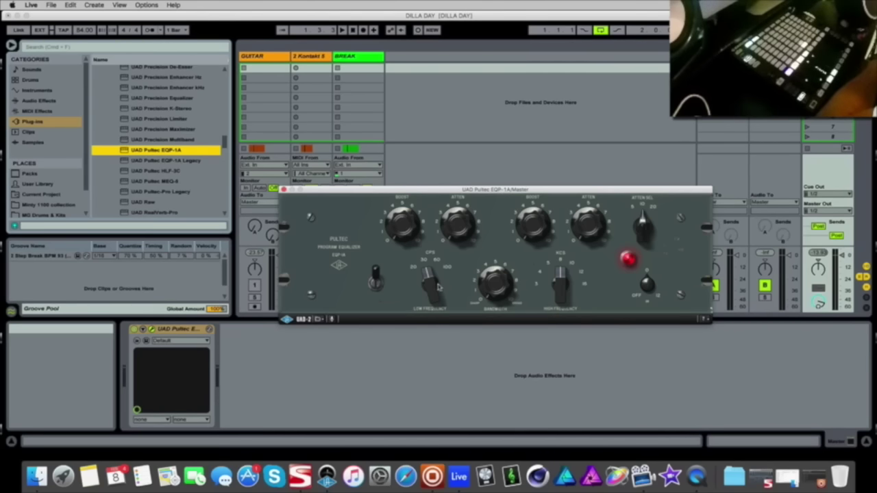
drag(426, 277, 420, 296)
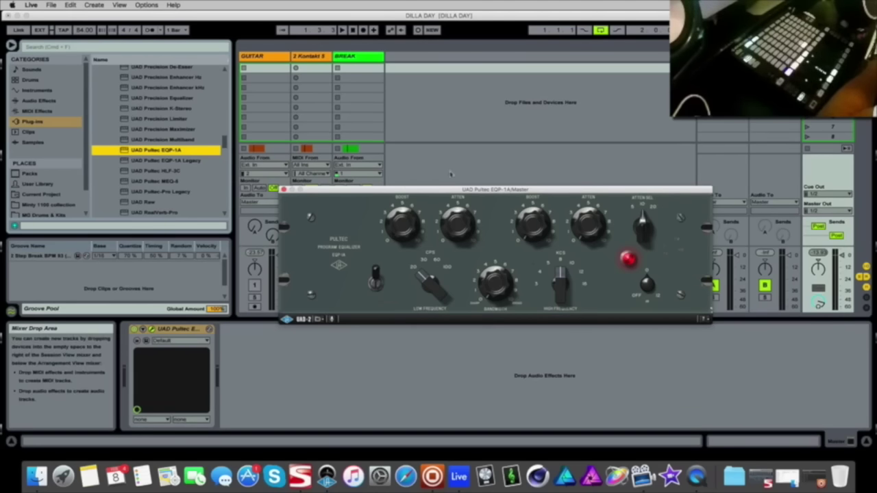
drag(446, 192, 542, 203)
click(380, 200)
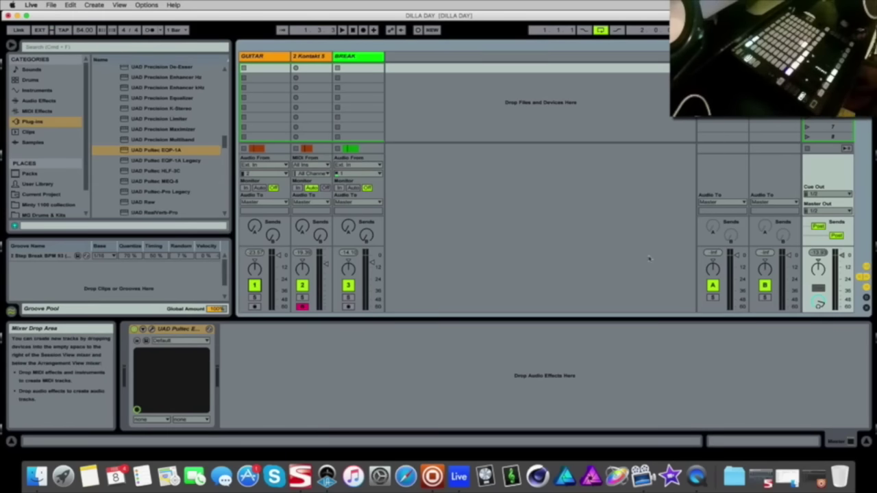
Step: Play the full mix and compare it with the Master track's Pultec EQP-1A bypassed and enabled
key(space)
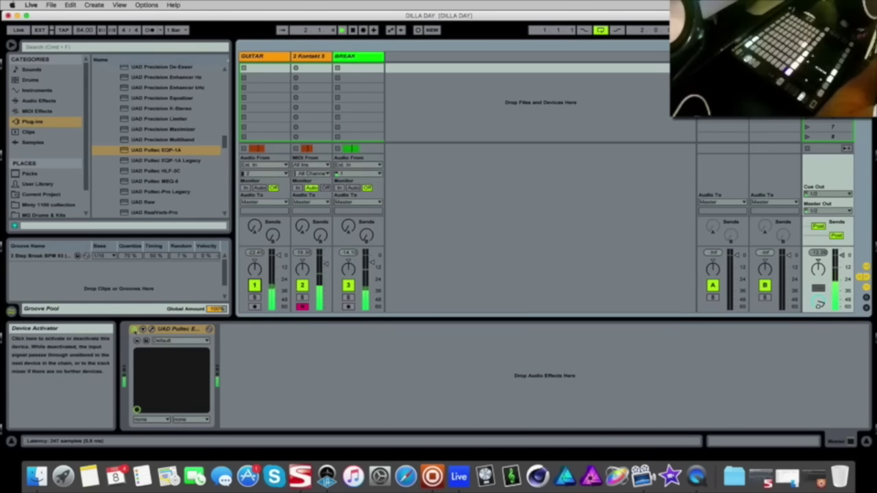
click(134, 330)
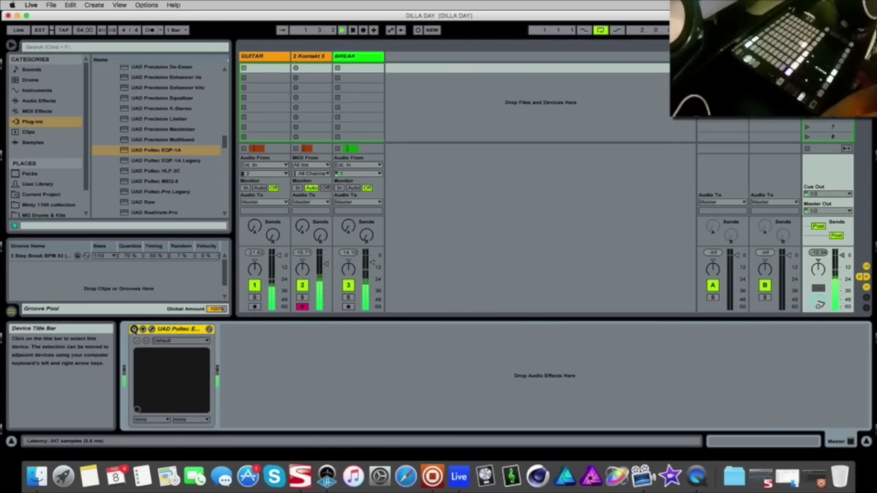
click(134, 329)
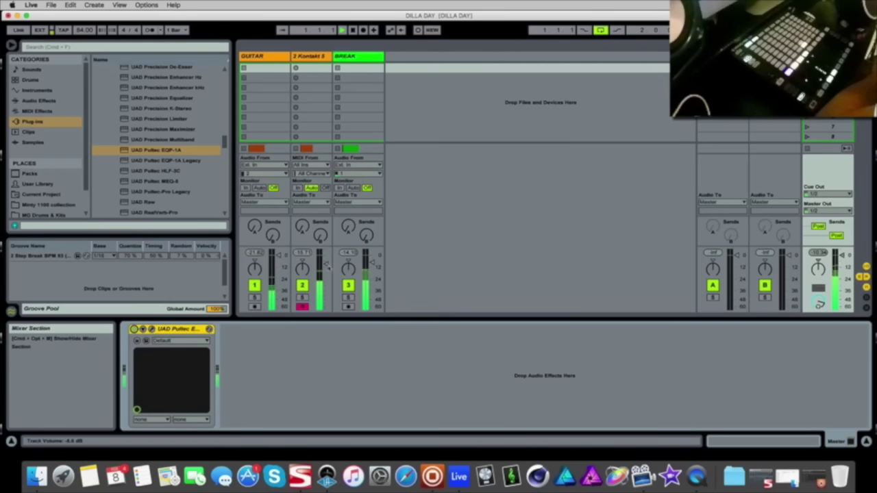
click(134, 329)
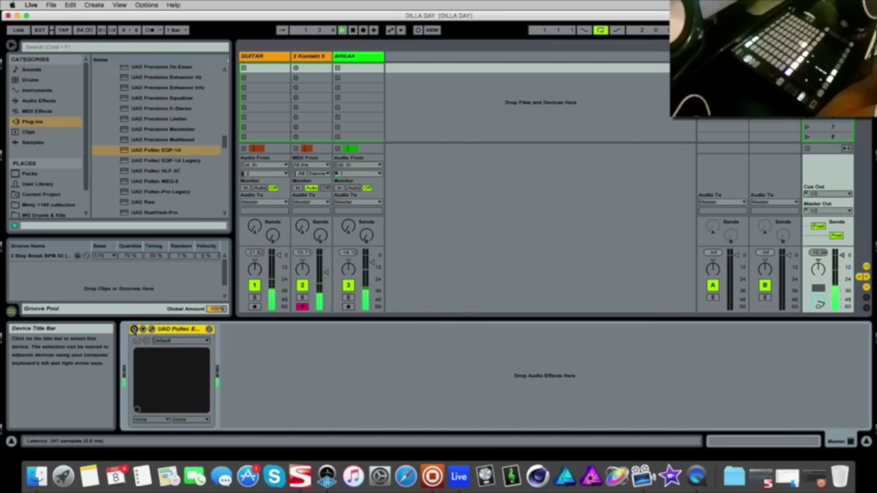
click(135, 329)
Step: Examine the Pultec EQP-1A's low-frequency boost and attenuation controls during playback
click(152, 328)
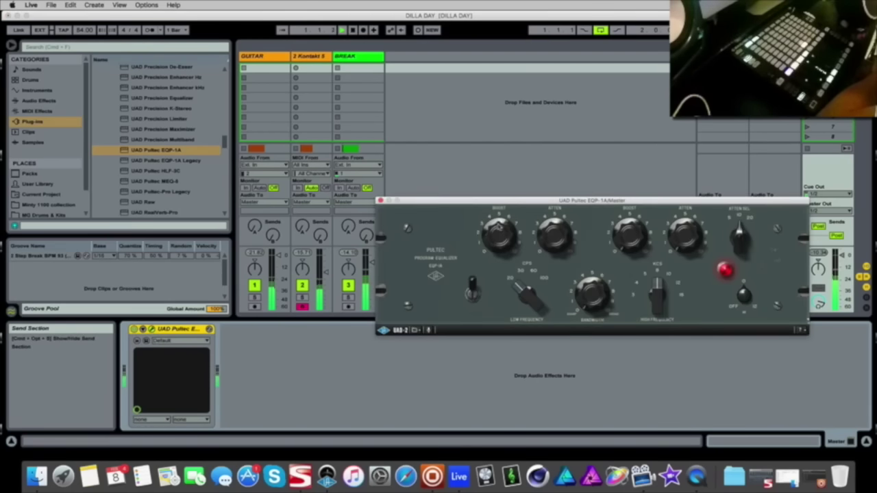
drag(560, 229, 563, 217)
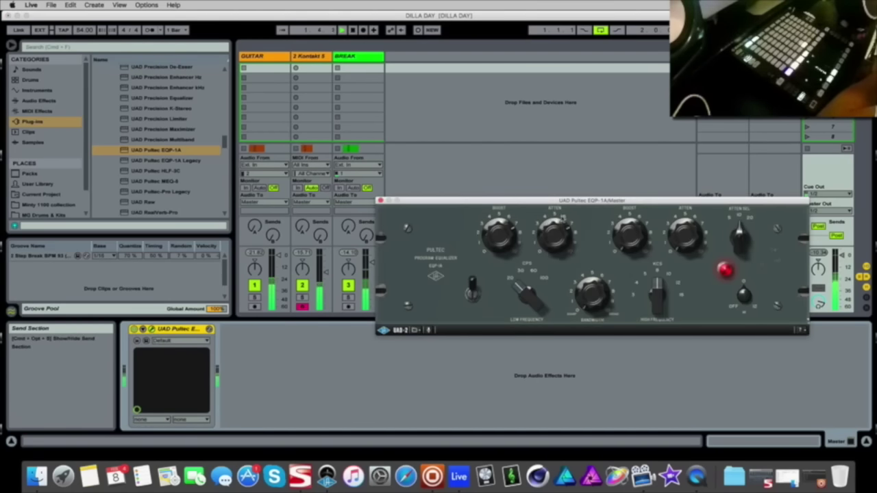
click(381, 200)
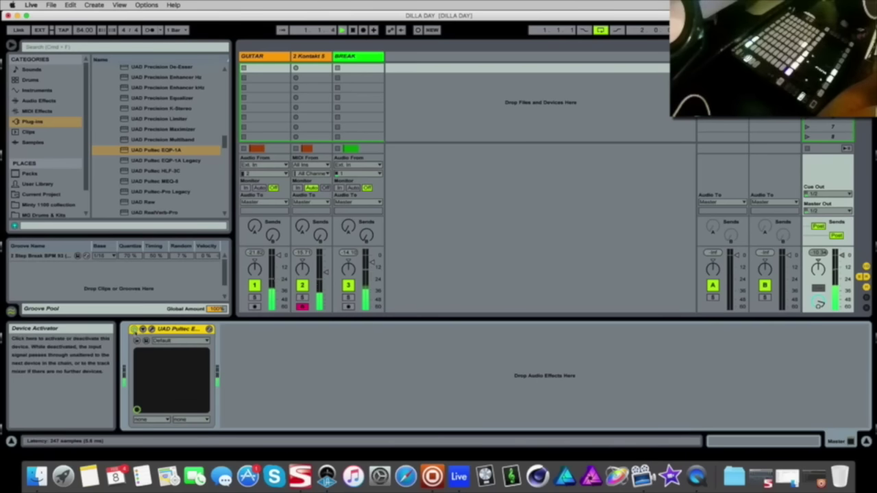
Step: Bypass the Pultec EQP-1A, restart playback and re-enable it to hear its effect on the mix
click(134, 330)
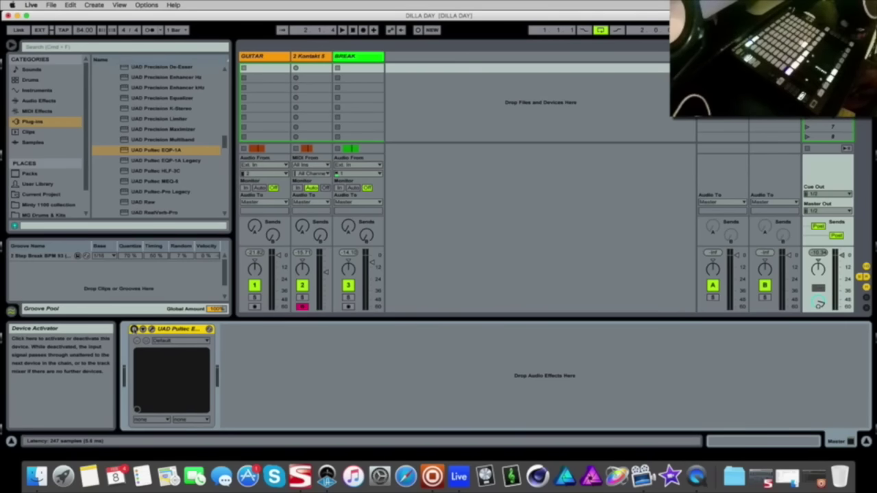
key(space)
click(134, 331)
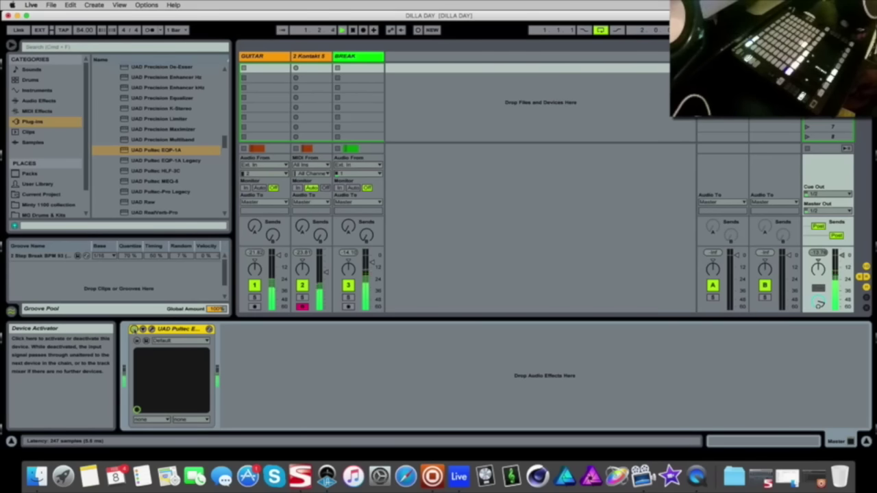
Step: Compare the mix with the Master's Pultec EQP-1A bypassed and re-enabled once more, and stop playback
click(134, 329)
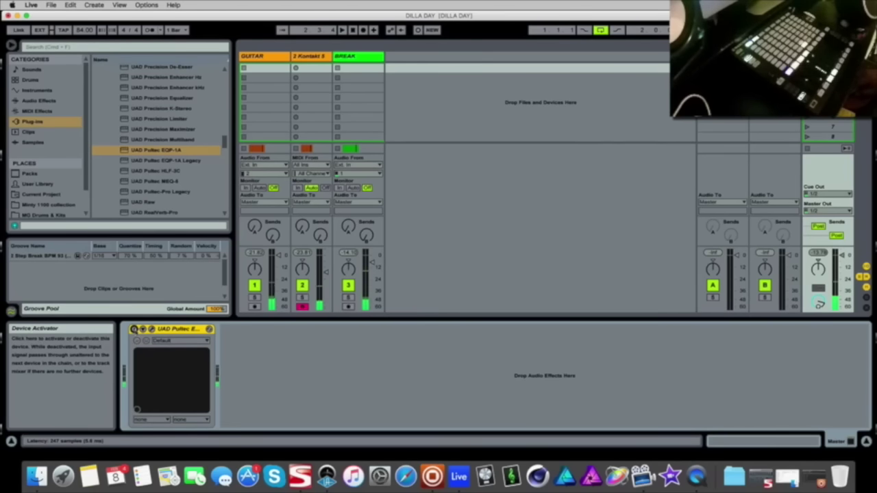
click(134, 329)
key(space)
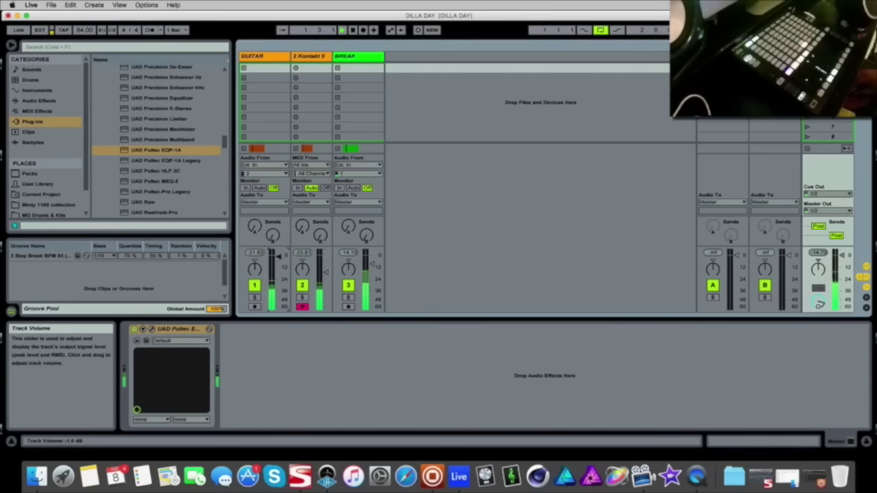
key(space)
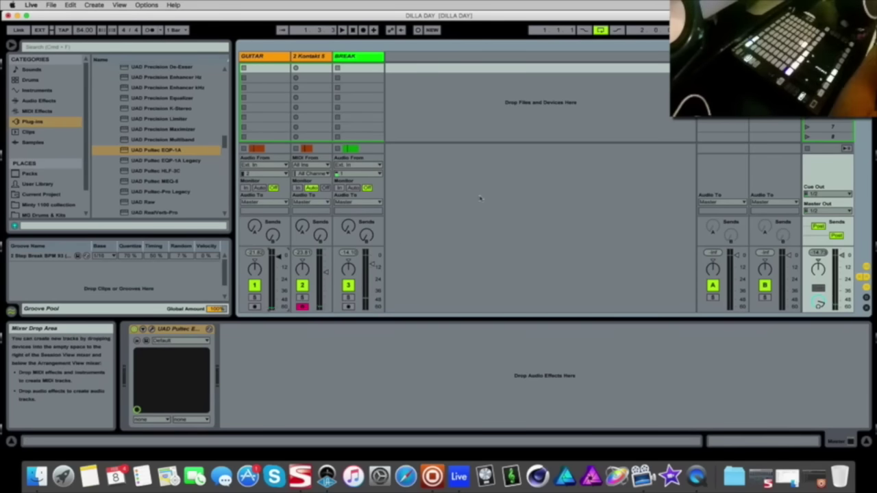
Step: Return to the Master track's devices, collapse the VST plug-ins in the browser and expand the Audio Units folder
click(351, 55)
click(318, 58)
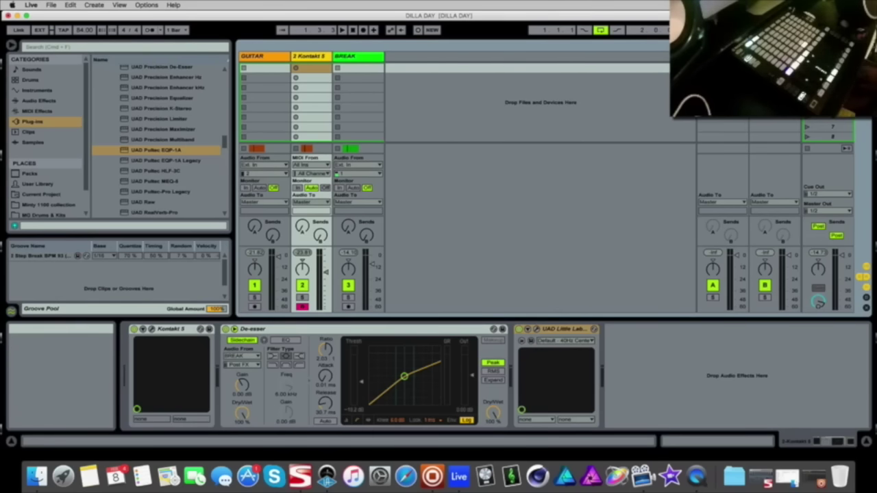
click(820, 302)
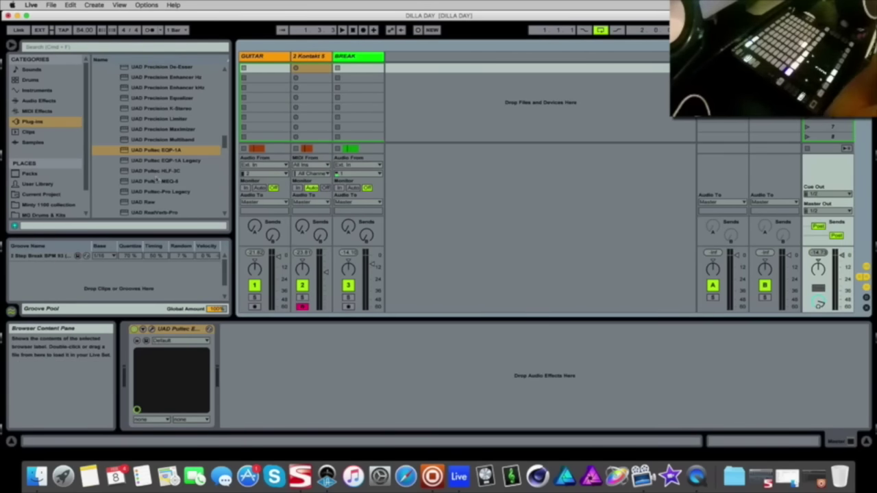
scroll(191, 126, up, 3)
scroll(192, 126, up, 10)
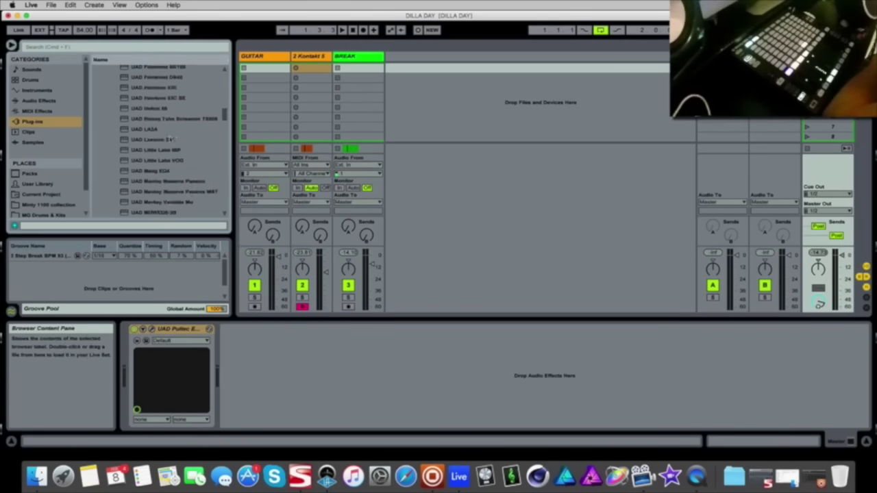
scroll(155, 164, up, 5)
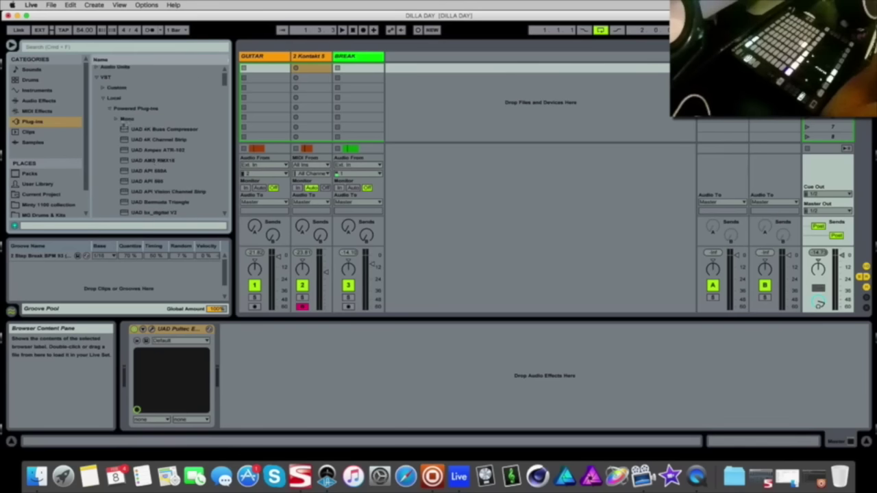
click(104, 102)
click(97, 80)
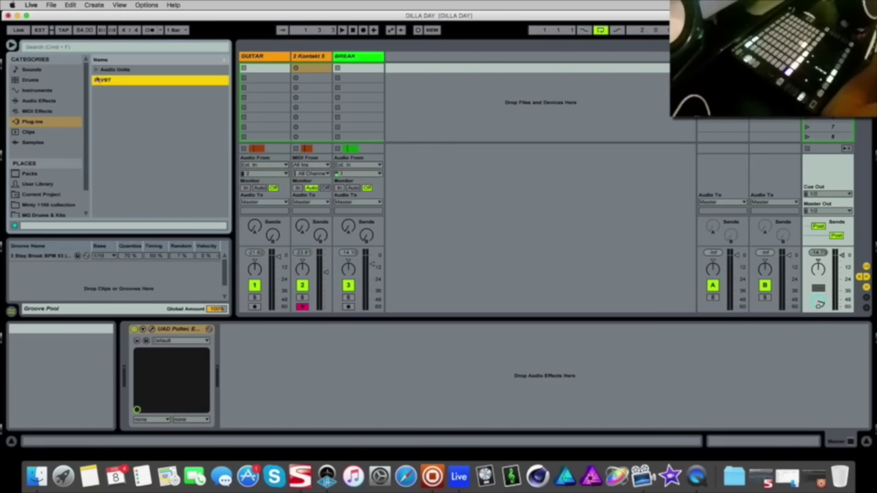
click(97, 70)
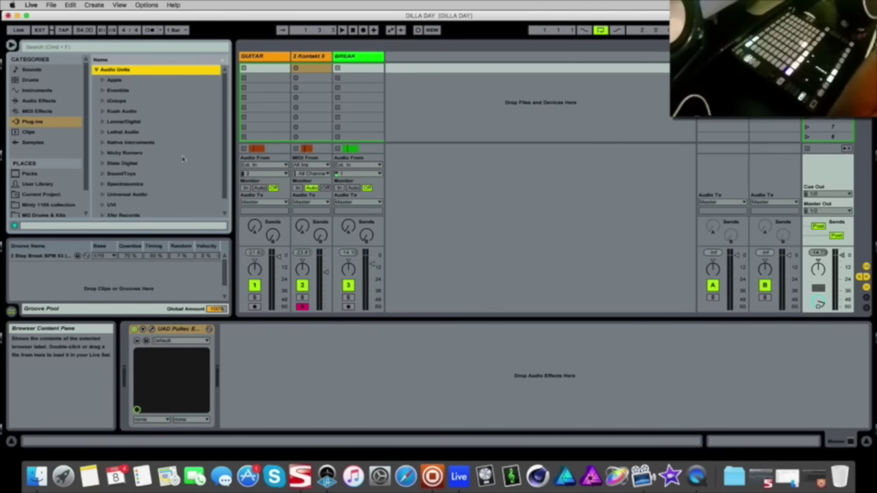
Step: Add EQ Eight after the De-esser on the GUITAR track and set its low-cut band to about 111 Hz
click(257, 57)
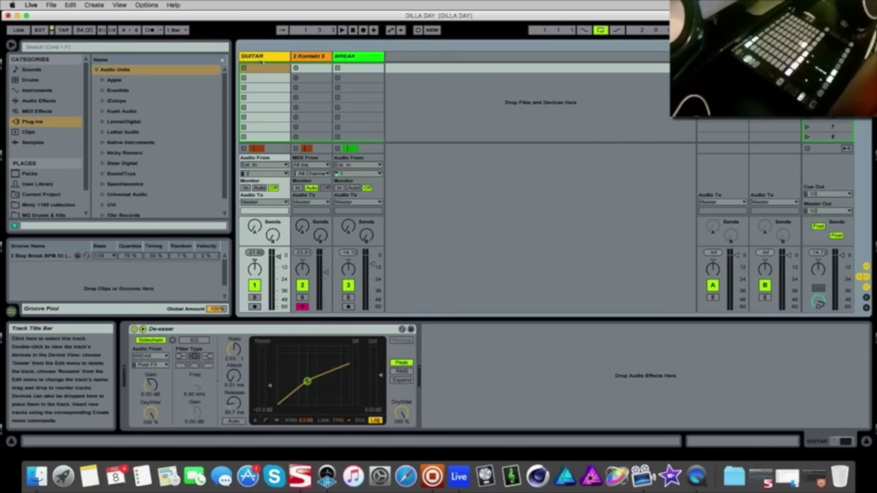
click(39, 101)
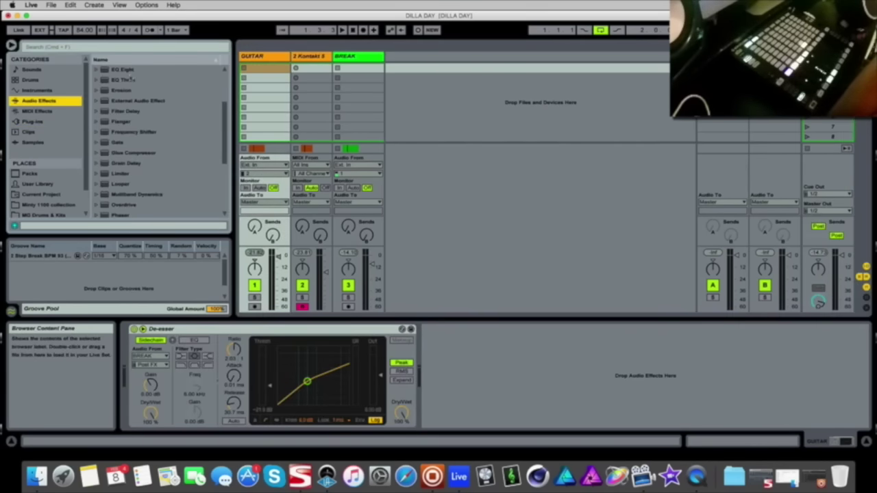
drag(126, 70, 522, 351)
drag(436, 349, 435, 328)
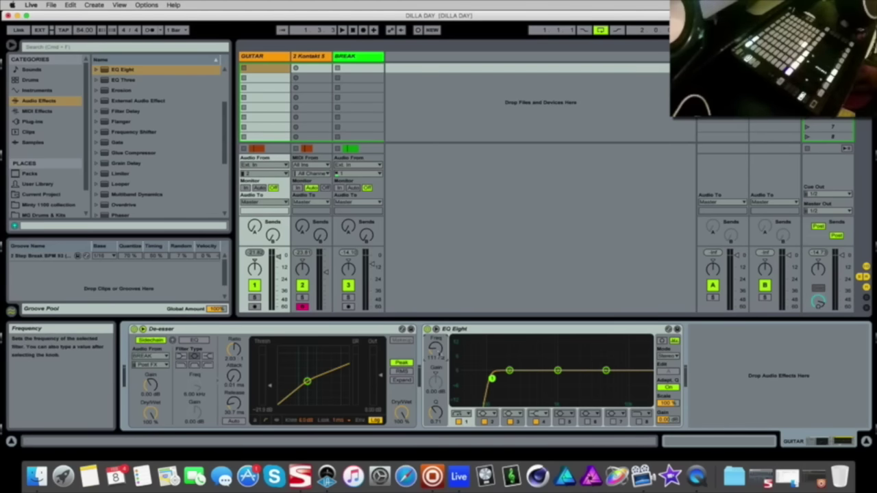
Step: During playback, cut EQ Eight band 3 to about -3.4 dB near 374 Hz and band 4 to -6.33 dB near 3.35 kHz
key(space)
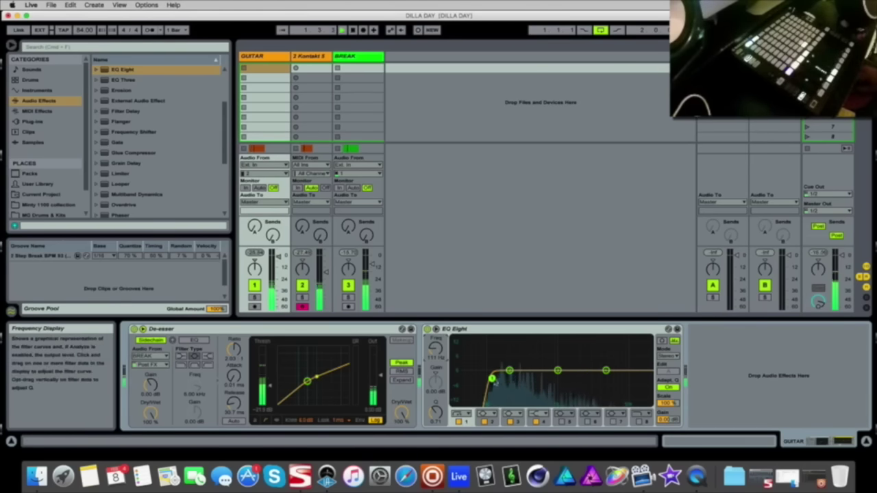
drag(557, 371, 541, 376)
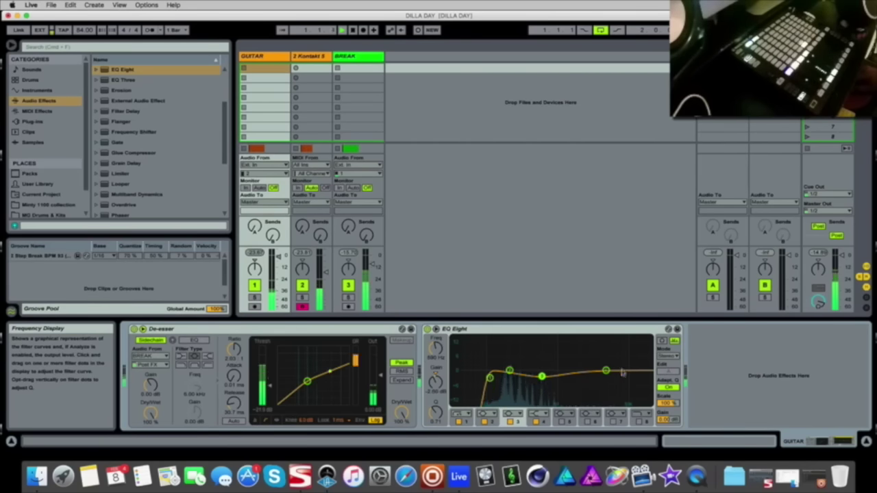
mouse_move(605, 371)
mouse_down()
mouse_move(597, 359)
mouse_move(587, 364)
mouse_move(591, 358)
mouse_move(594, 383)
mouse_up()
key(space)
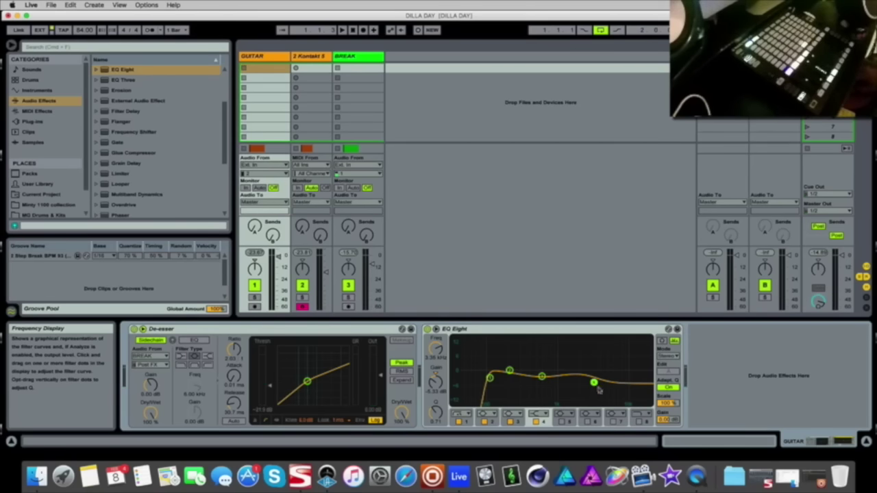
key(space)
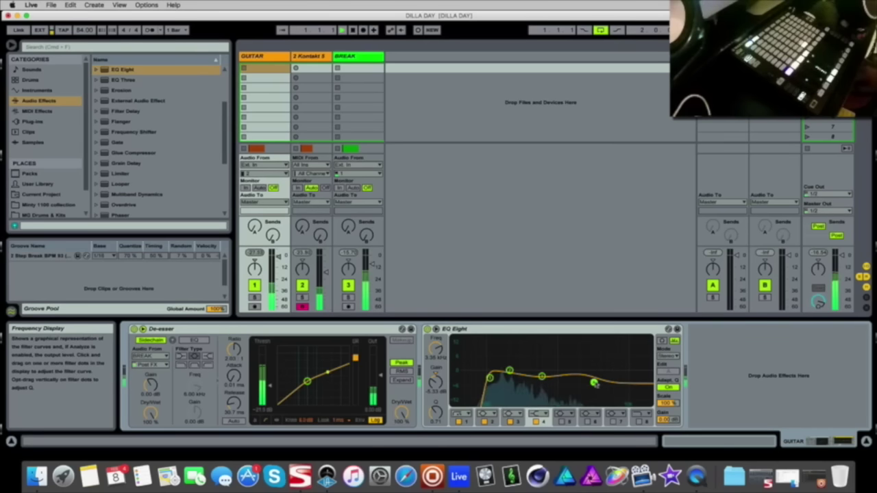
drag(541, 376, 528, 378)
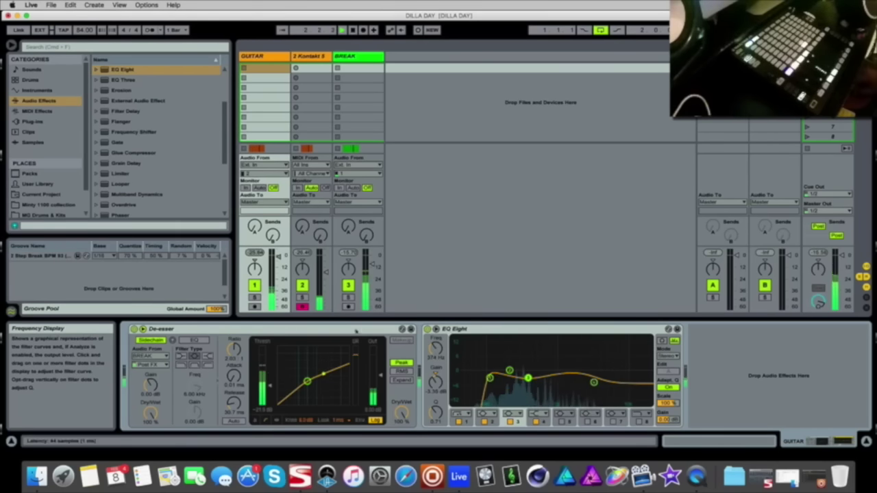
Step: Add the Slate Digital FG-X Audio Unit after the Pultec EQP-1A on the Master track and reposition its window
click(828, 57)
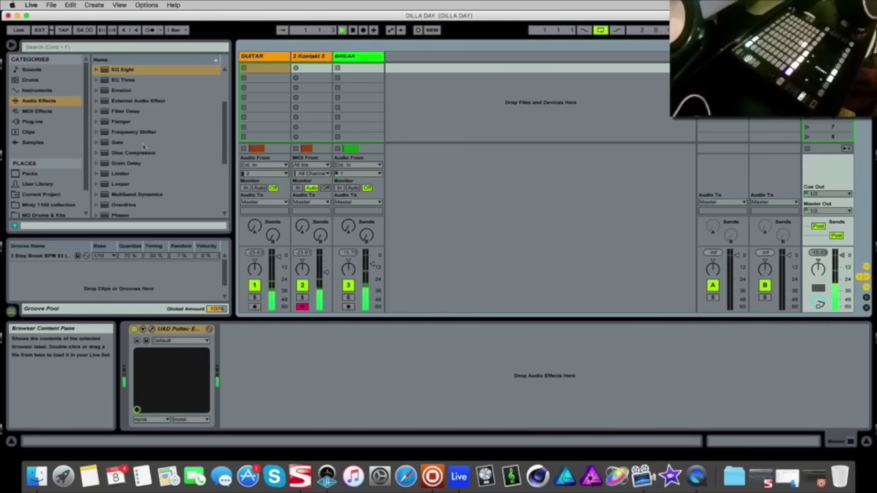
click(35, 122)
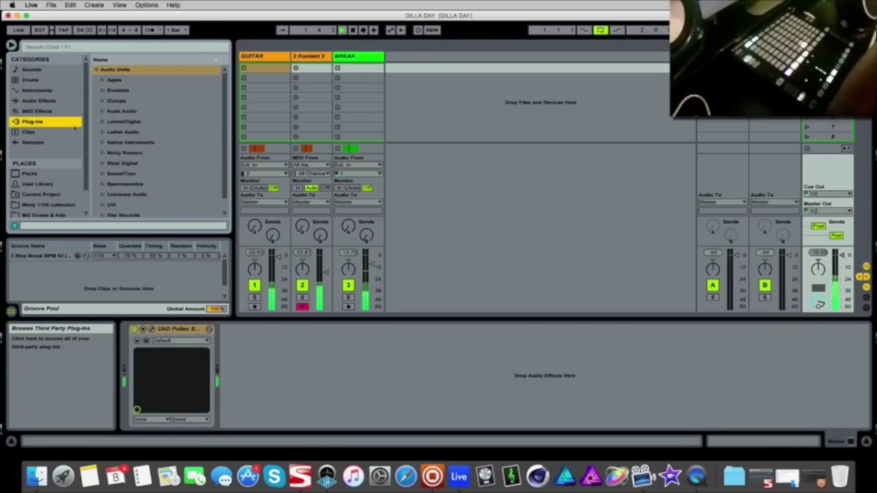
scroll(102, 160, down, 2)
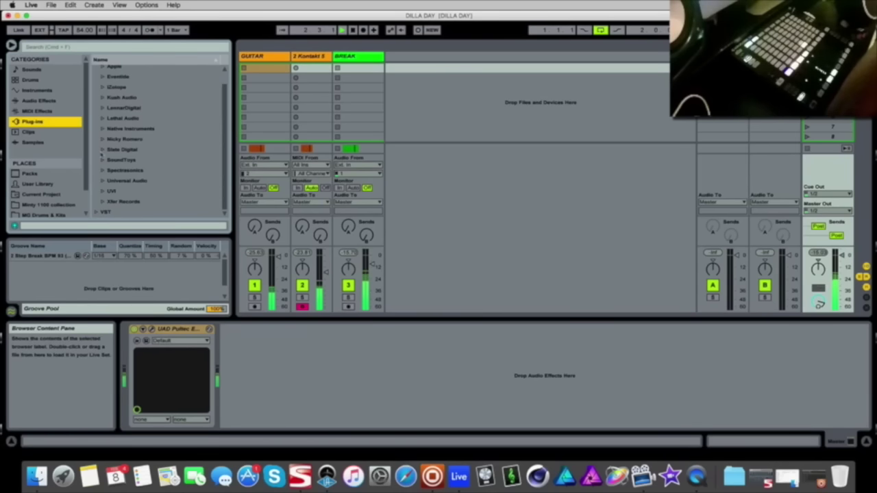
click(103, 150)
drag(159, 159, 339, 337)
drag(604, 163, 534, 98)
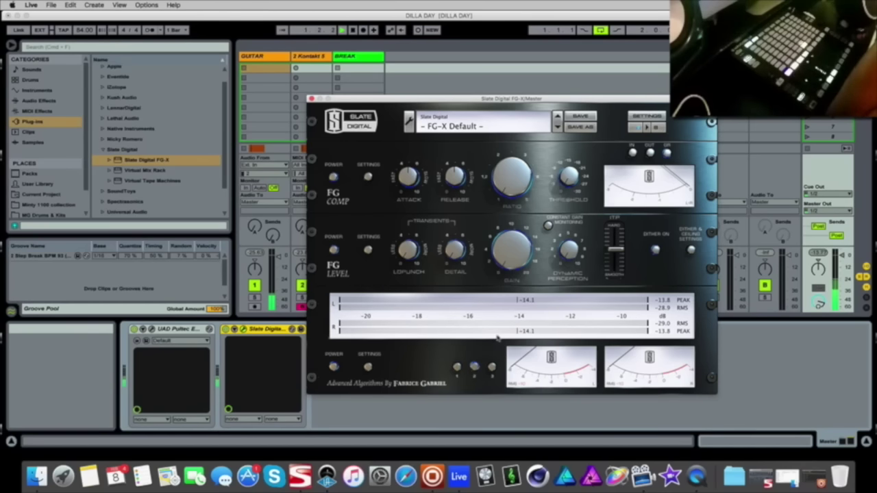
Step: Switch the FG-X level meter to scale 3 and raise the FG Level gain to about 13 dB
click(492, 366)
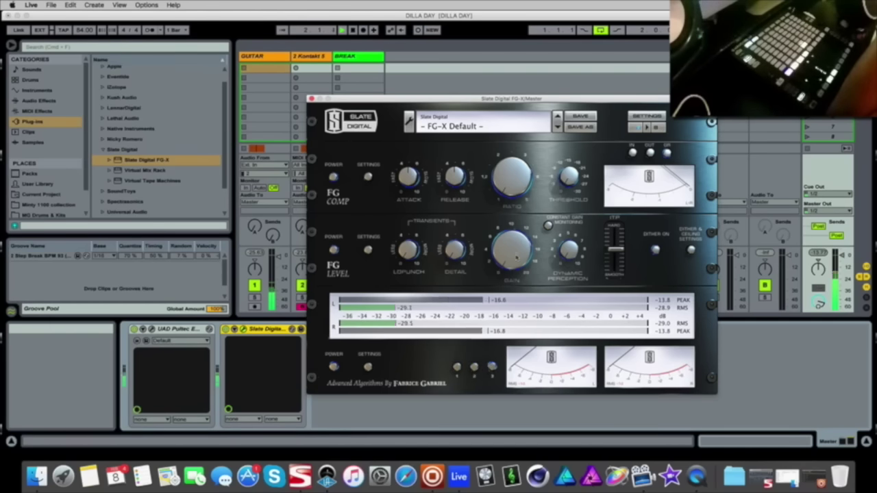
drag(515, 254, 511, 210)
drag(510, 249, 509, 246)
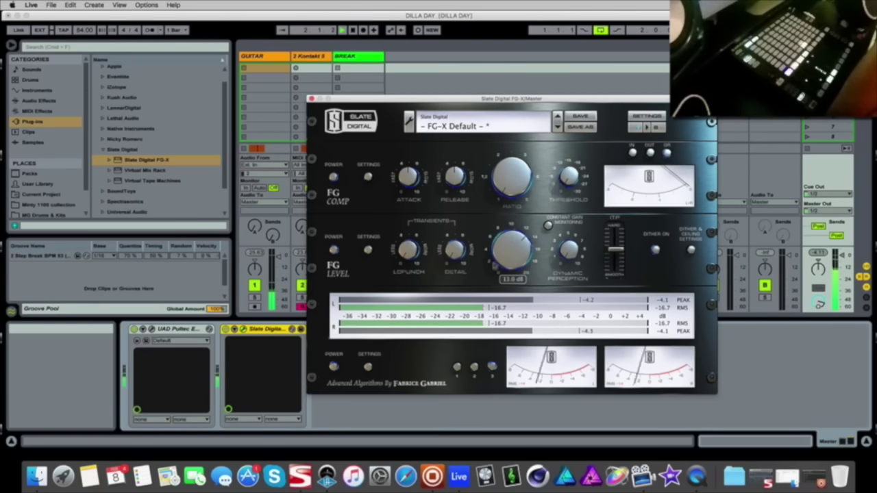
Step: Set FG Level's Dynamic Perception to 2.1 and ITP to +0.5, and hide the FG-X window
click(134, 330)
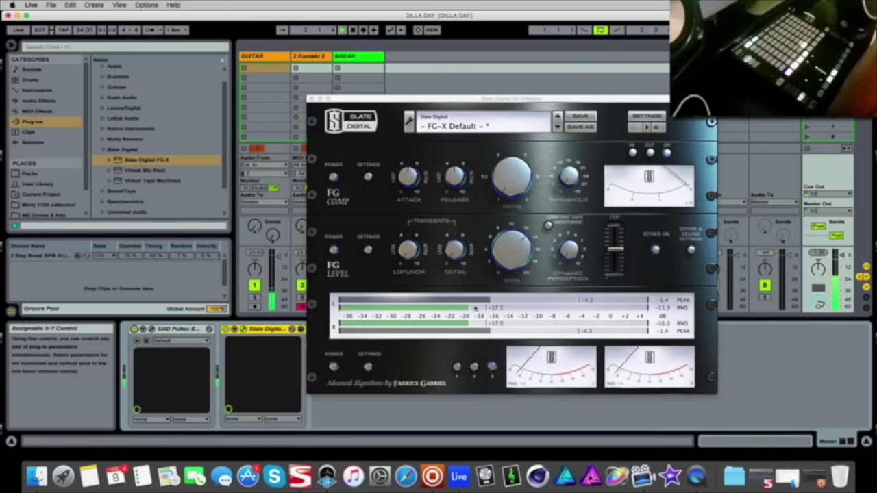
click(565, 237)
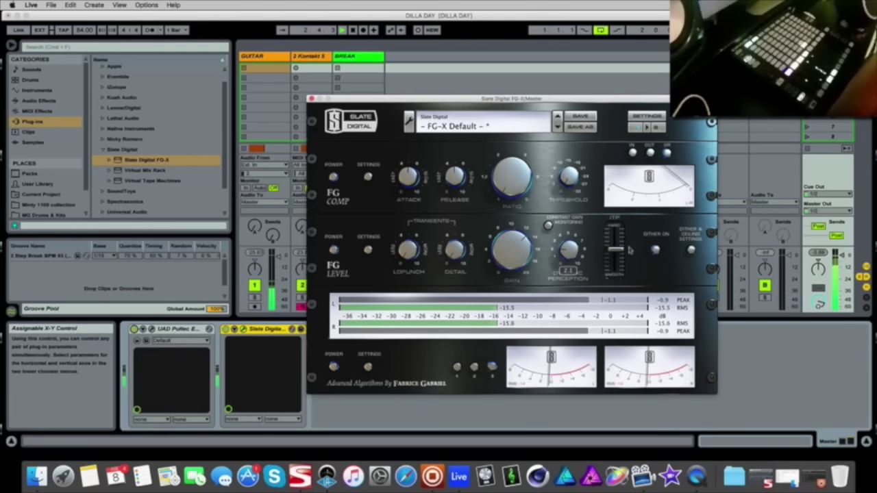
drag(615, 248, 616, 242)
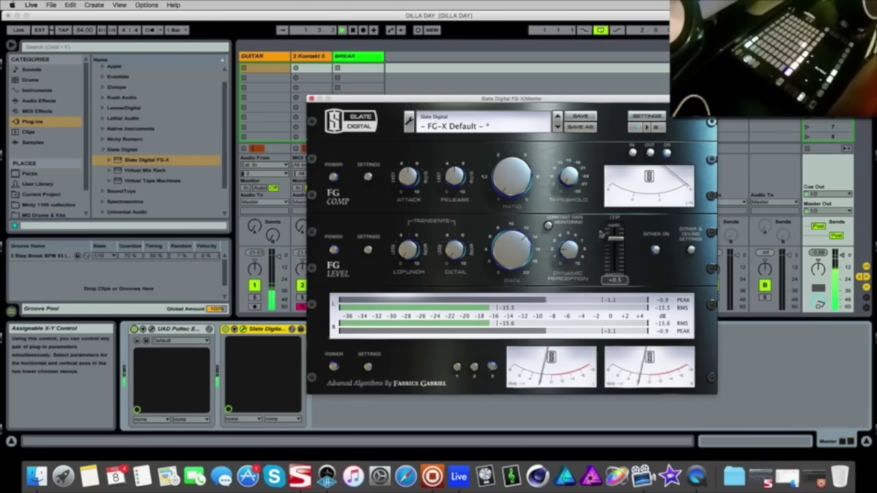
click(243, 329)
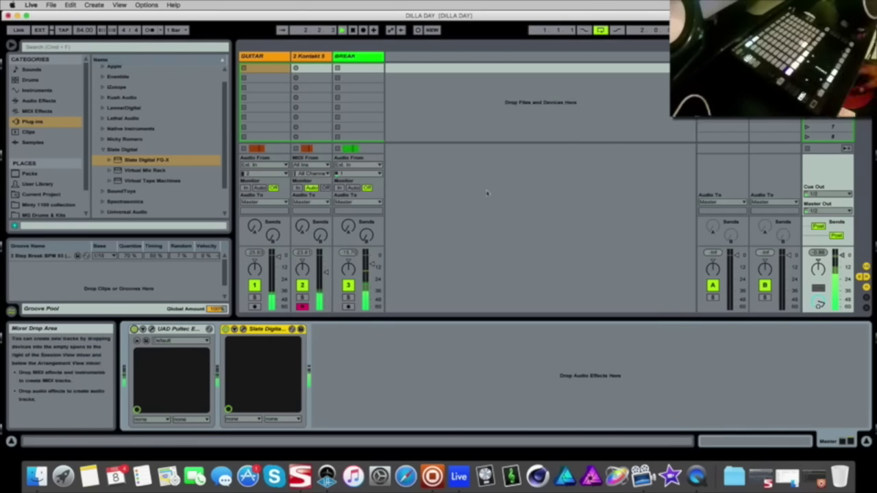
Step: Stop playback and switch to QuickTime Player
click(537, 292)
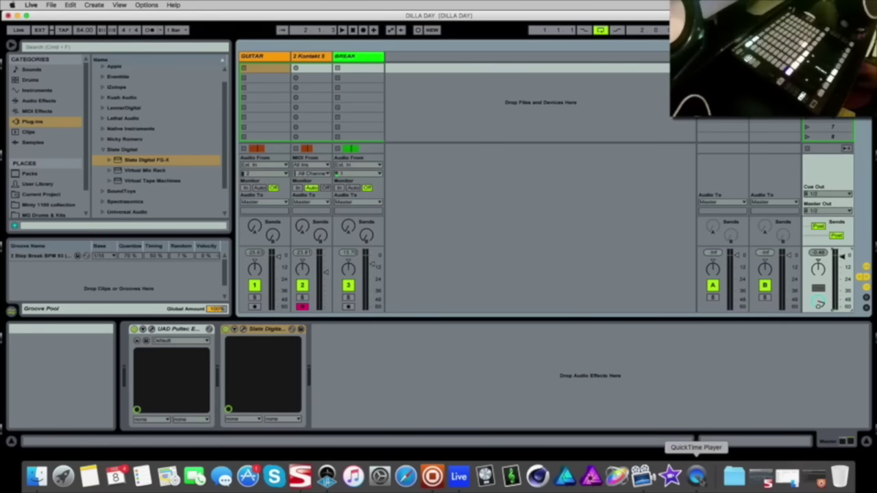
click(696, 474)
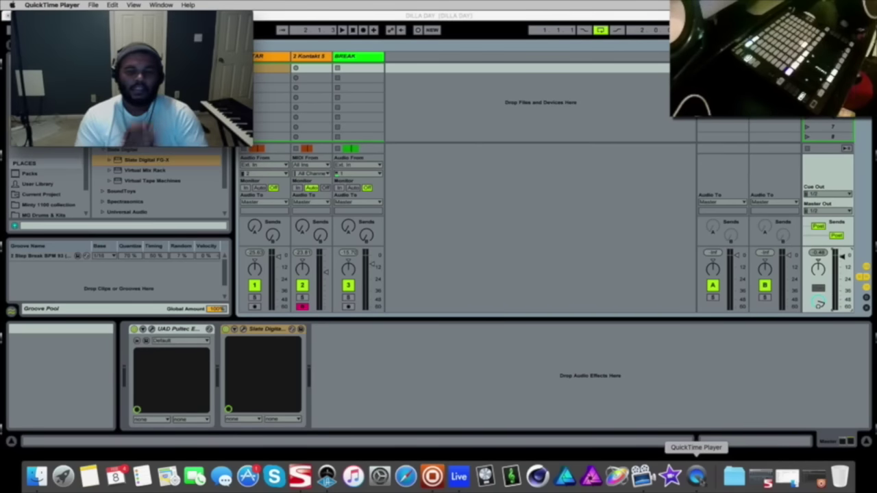